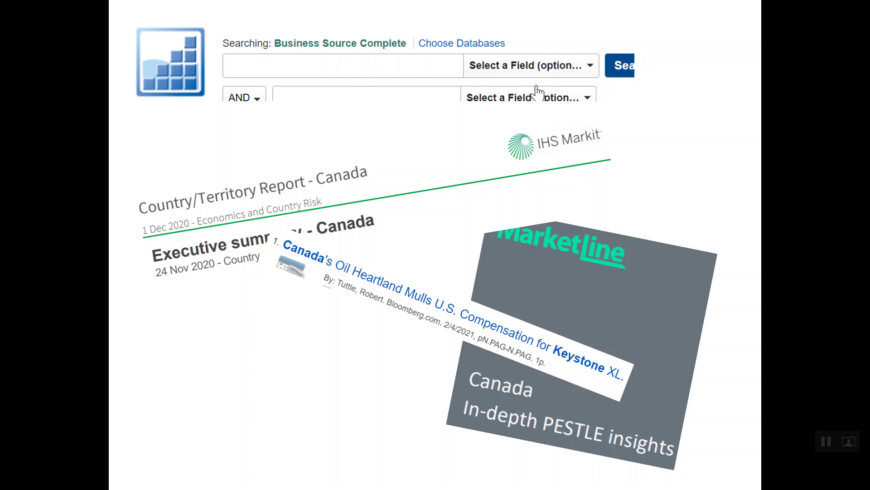
Switch to the browser showing the Centennial College Libraries website and open its E-Resources page.
{"action": "key", "text": "alt+Tab"}
{"action": "key", "text": "alt+Tab"}
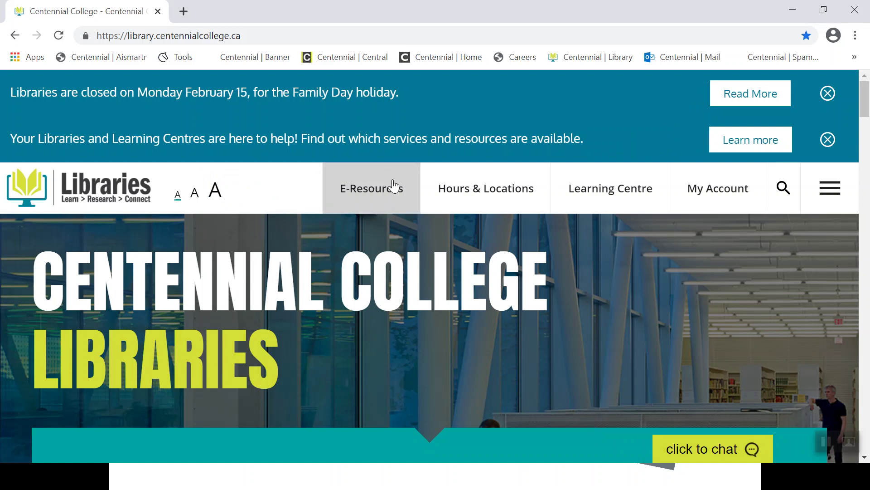
{"action": "left_click", "coordinate": [370, 192]}
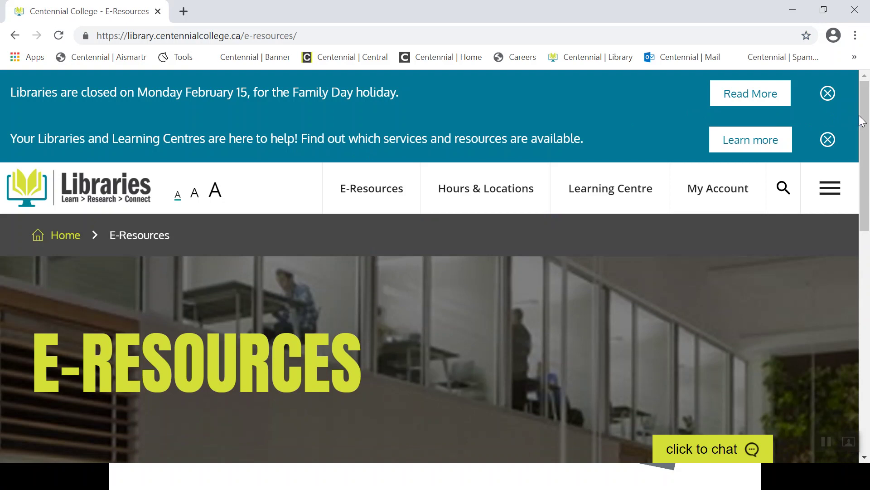
Search the e-resources for "business s", choose Business Source Complete and open that database.
{"action": "scroll", "coordinate": [866, 146], "scroll_direction": "down", "scroll_amount": 10}
{"action": "scroll", "coordinate": [866, 146], "scroll_direction": "up", "scroll_amount": 11}
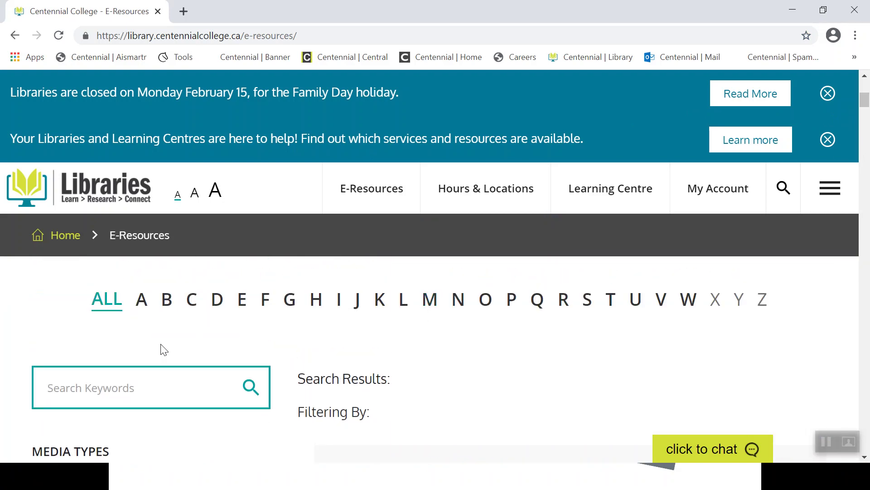
{"action": "left_click", "coordinate": [112, 383]}
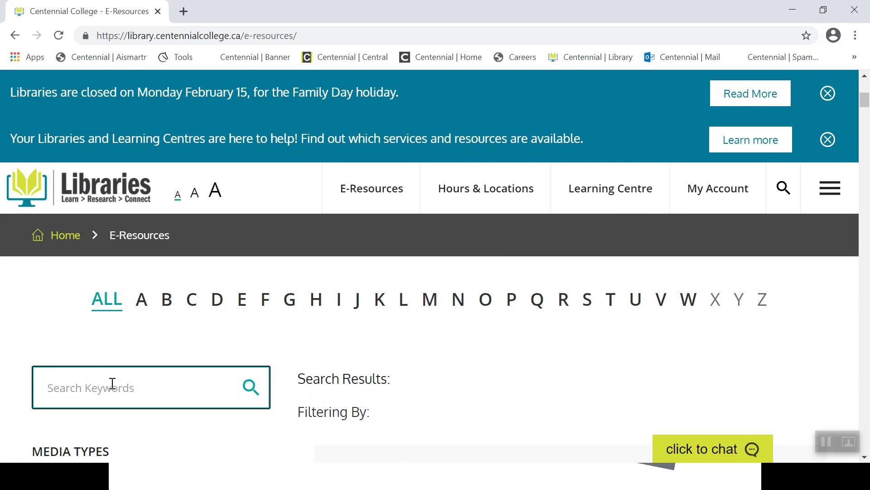
{"action": "type", "text": "bus"}
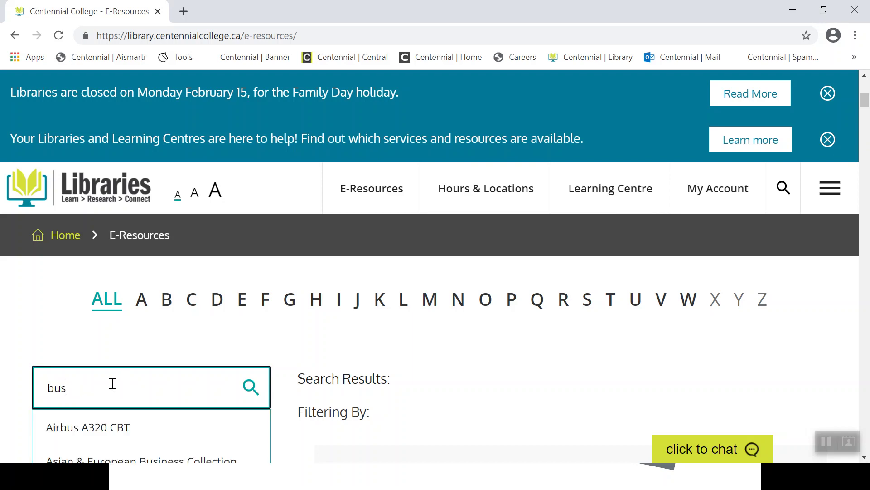
{"action": "type", "text": "iness s"}
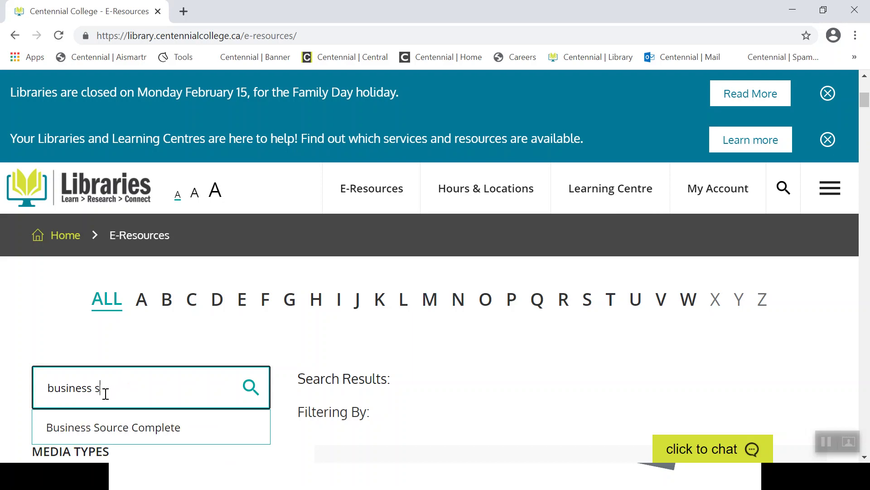
{"action": "left_click", "coordinate": [112, 426]}
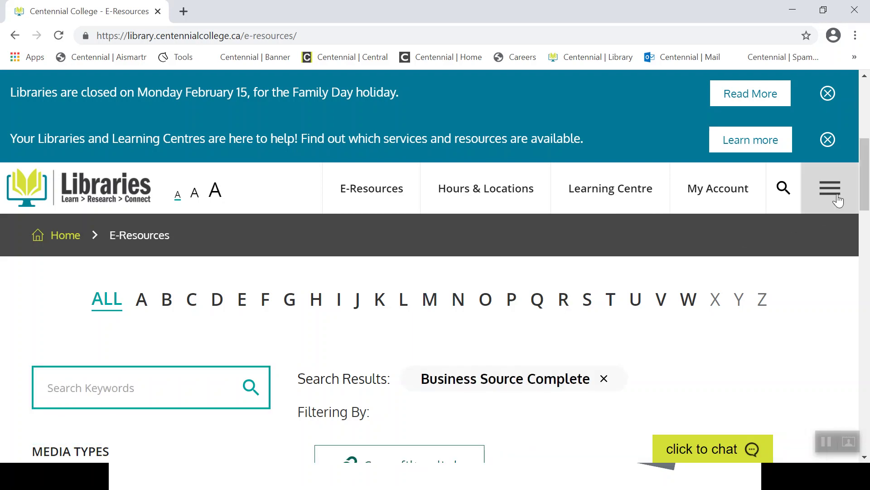
{"action": "left_click_drag", "start_coordinate": [868, 188], "coordinate": [868, 218]}
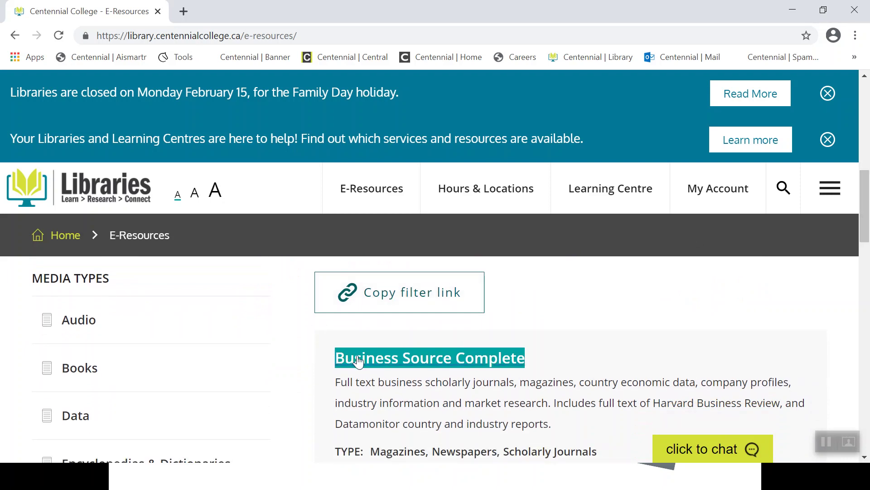
{"action": "left_click", "coordinate": [432, 360]}
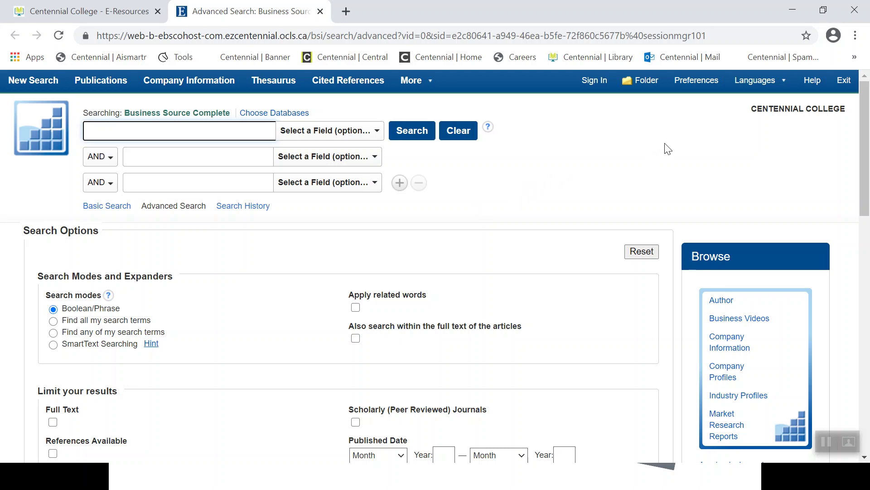
Open the Country Reports publications of Business Source Complete and browse them alphabetically for canada.
{"action": "left_click_drag", "start_coordinate": [865, 118], "coordinate": [866, 157]}
{"action": "left_click_drag", "start_coordinate": [868, 179], "coordinate": [868, 213]}
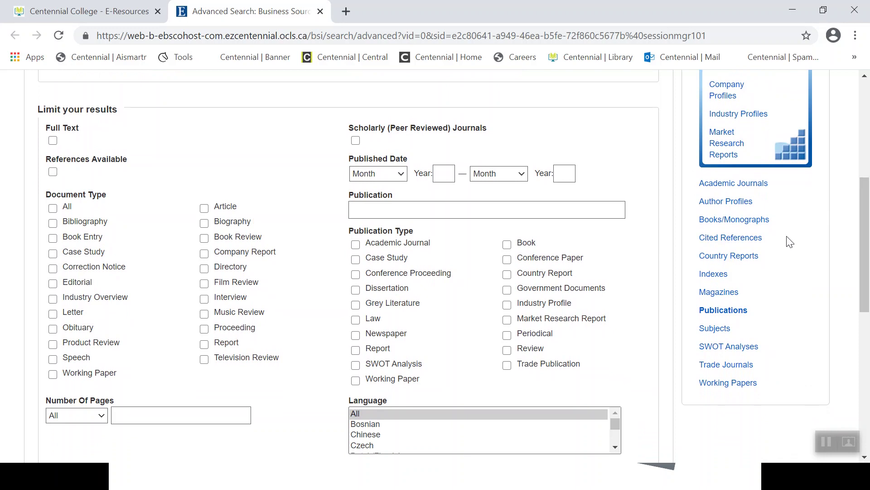
{"action": "left_click", "coordinate": [736, 261]}
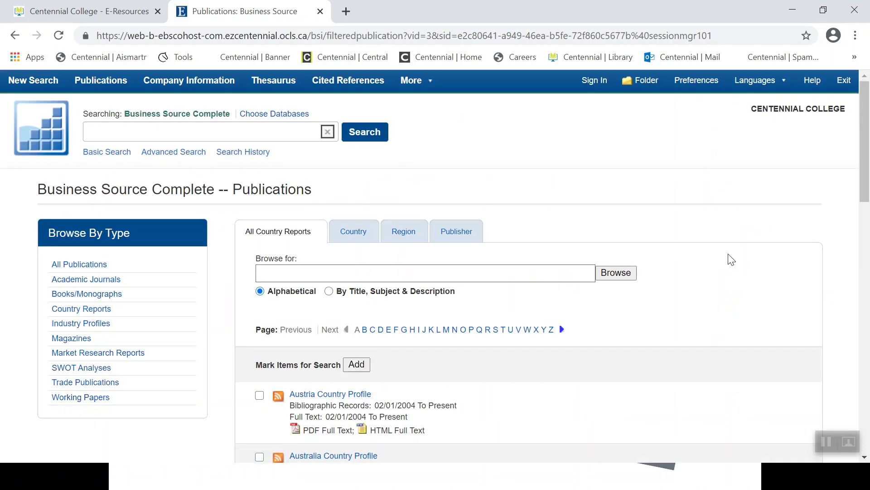
{"action": "left_click", "coordinate": [526, 273]}
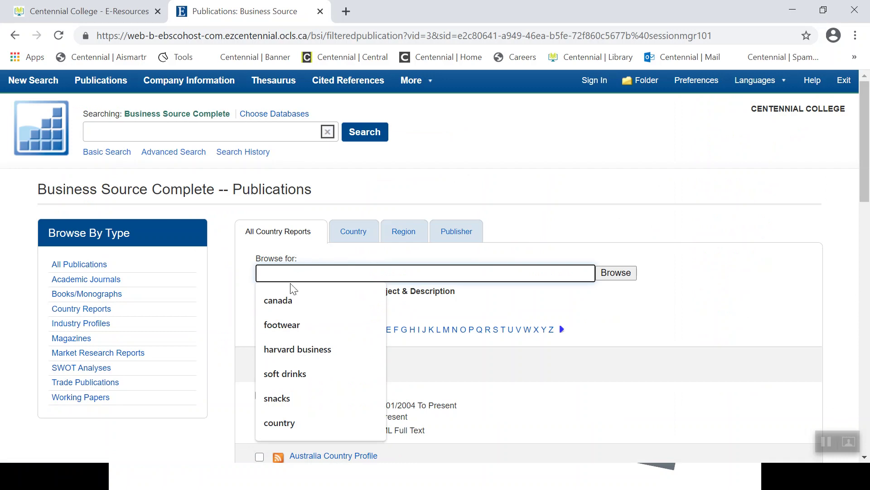
{"action": "left_click", "coordinate": [288, 300]}
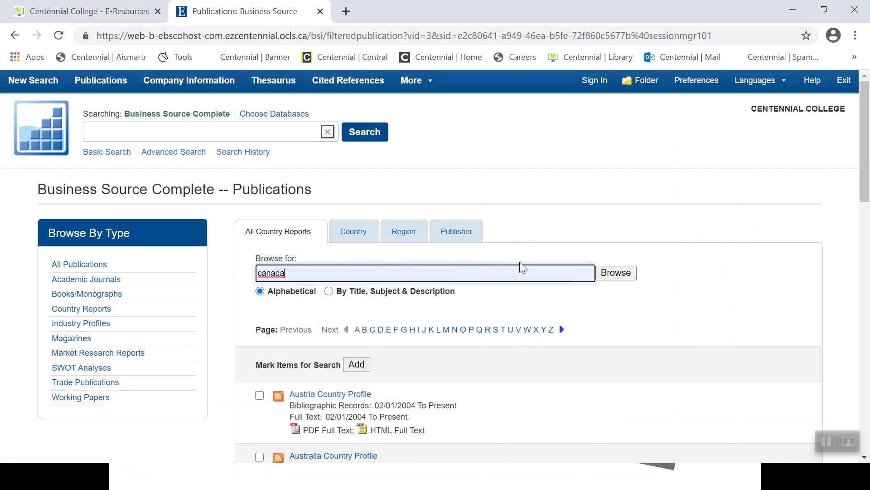
{"action": "left_click", "coordinate": [610, 272]}
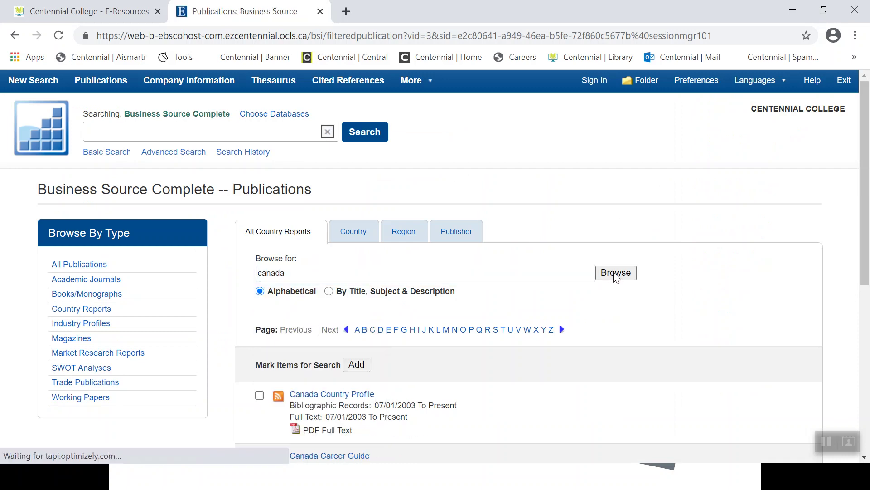
Open the Canada Country Profile publication and display the PDF full text of its Oct2020 issue.
{"action": "left_click_drag", "start_coordinate": [865, 180], "coordinate": [868, 310]}
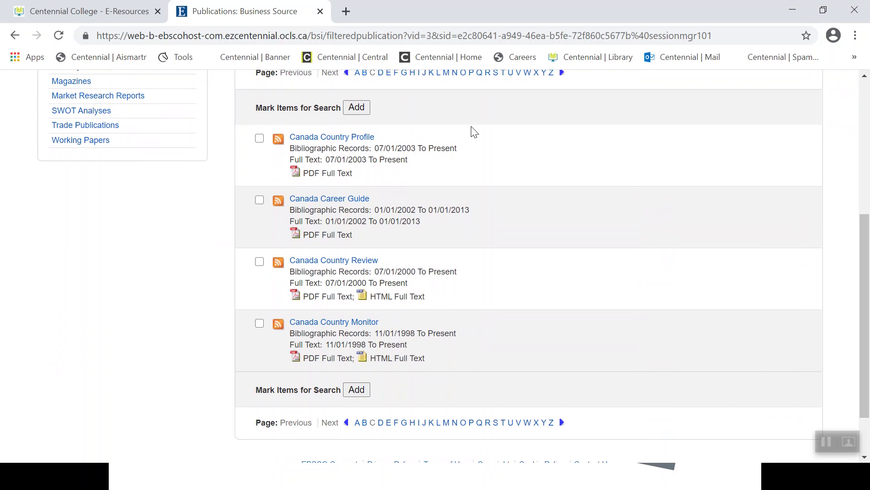
{"action": "left_click", "coordinate": [370, 137]}
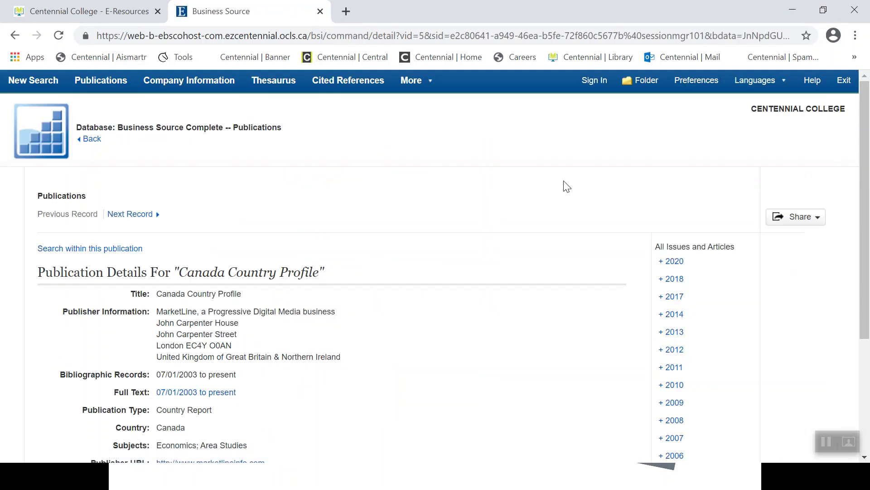
{"action": "left_click", "coordinate": [678, 262]}
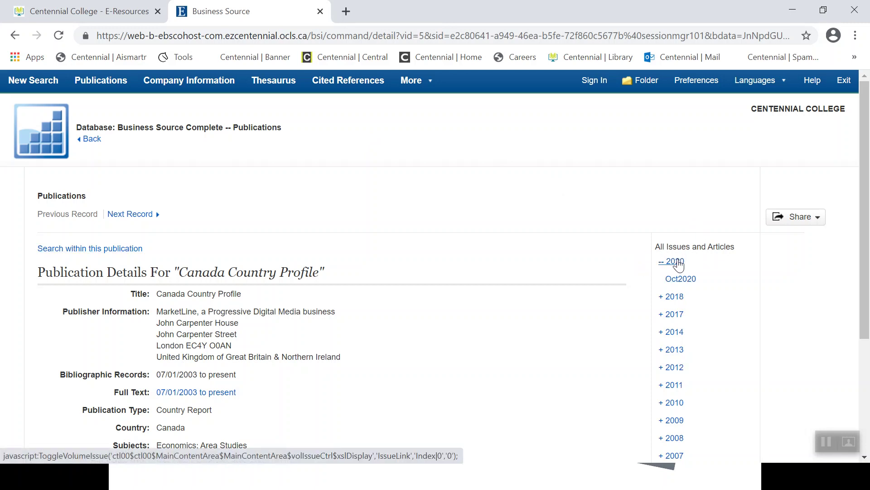
{"action": "left_click", "coordinate": [690, 284]}
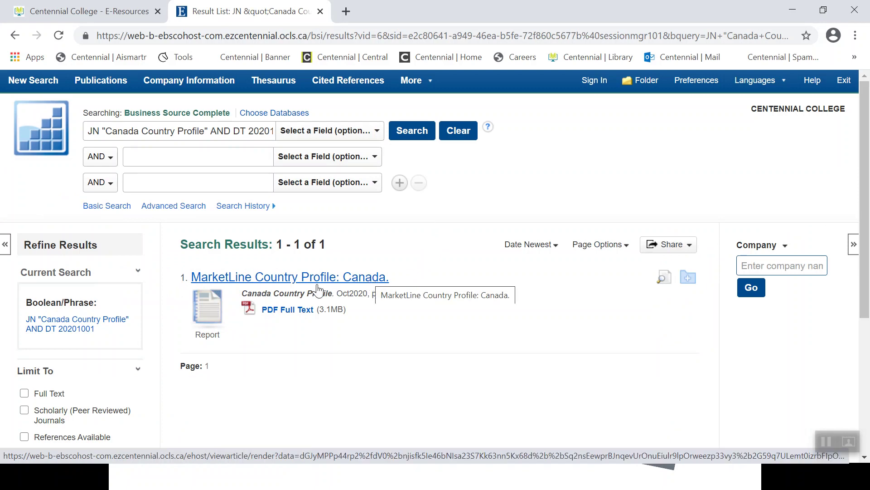
{"action": "left_click", "coordinate": [301, 312]}
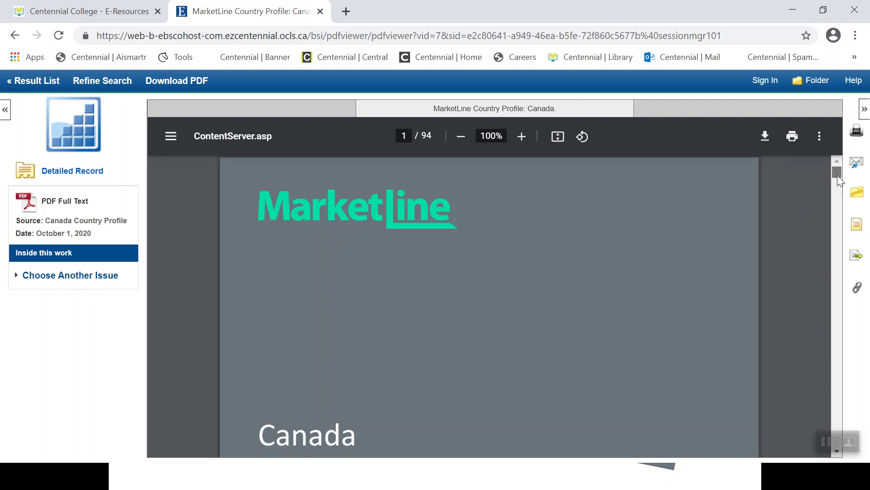
Search the PDF report for "economic" and follow the table-of-contents match to the Economic Landscape section.
{"action": "scroll", "coordinate": [718, 234], "scroll_direction": "down", "scroll_amount": 3}
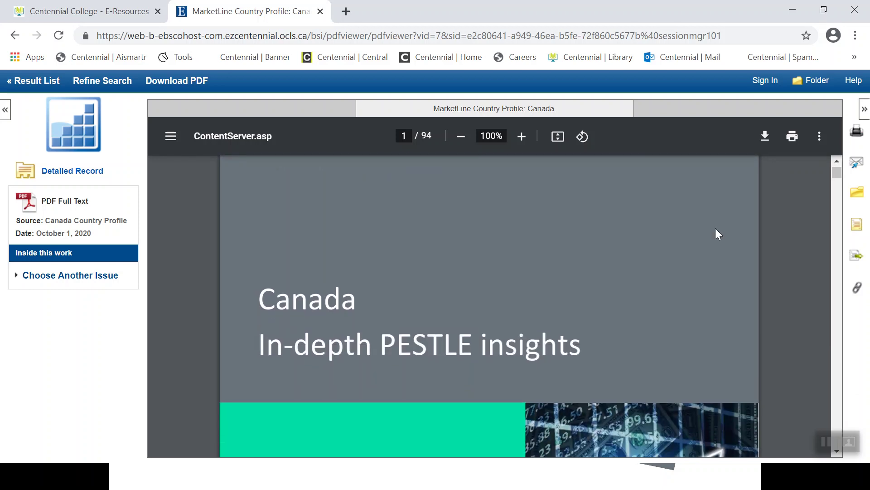
{"action": "scroll", "coordinate": [718, 234], "scroll_direction": "down", "scroll_amount": 1}
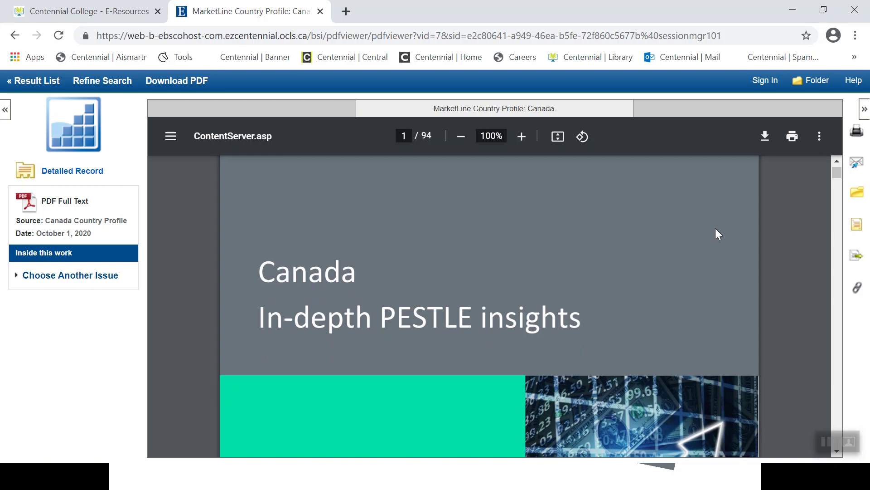
{"action": "scroll", "coordinate": [716, 229], "scroll_direction": "down", "scroll_amount": 2}
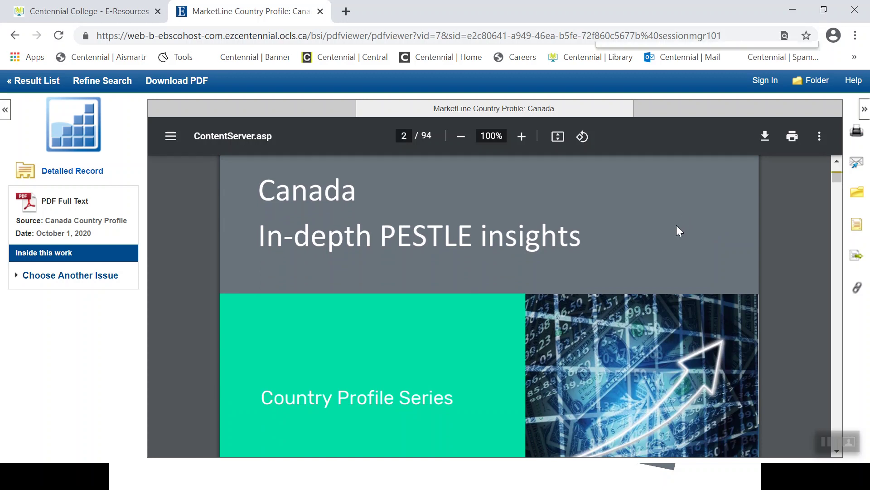
{"action": "key", "text": "ctrl+f"}
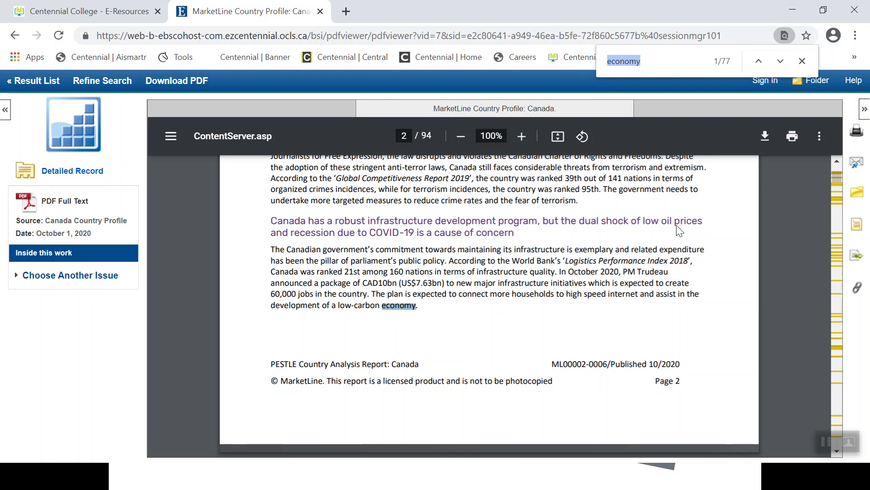
{"action": "type", "text": "economic"}
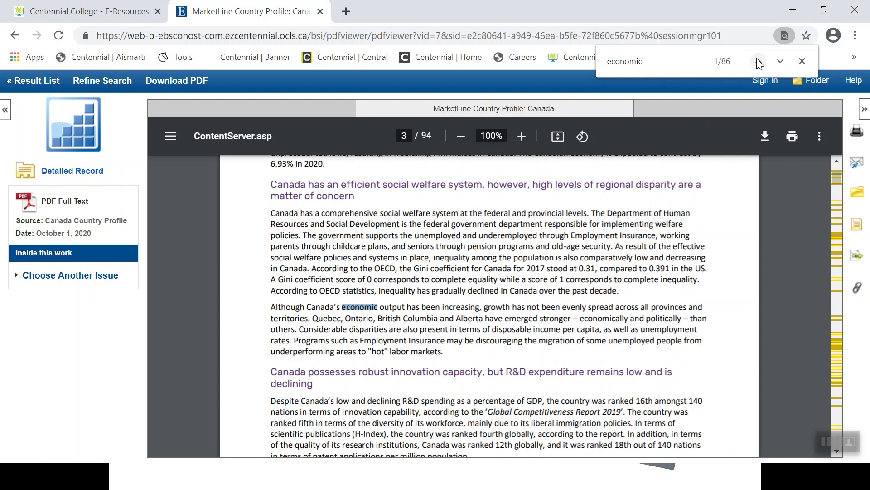
{"action": "left_click", "coordinate": [780, 62]}
{"action": "left_click", "coordinate": [780, 61]}
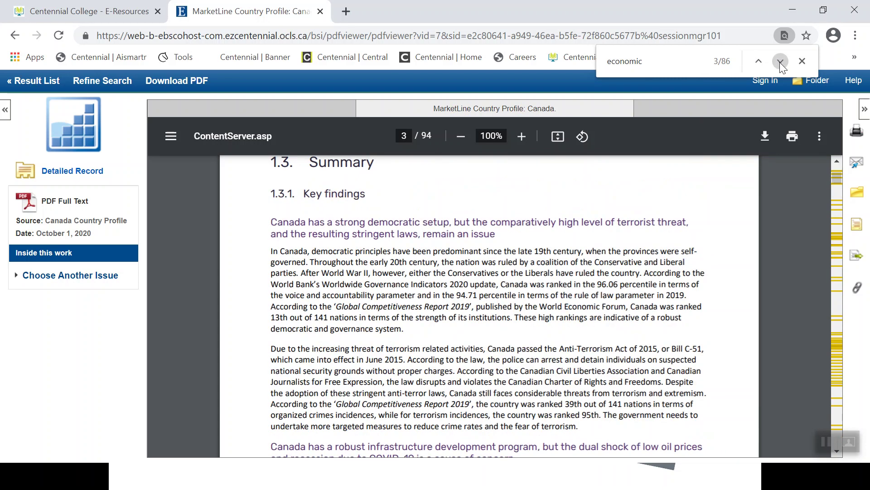
{"action": "left_click", "coordinate": [779, 61]}
{"action": "left_click", "coordinate": [780, 61]}
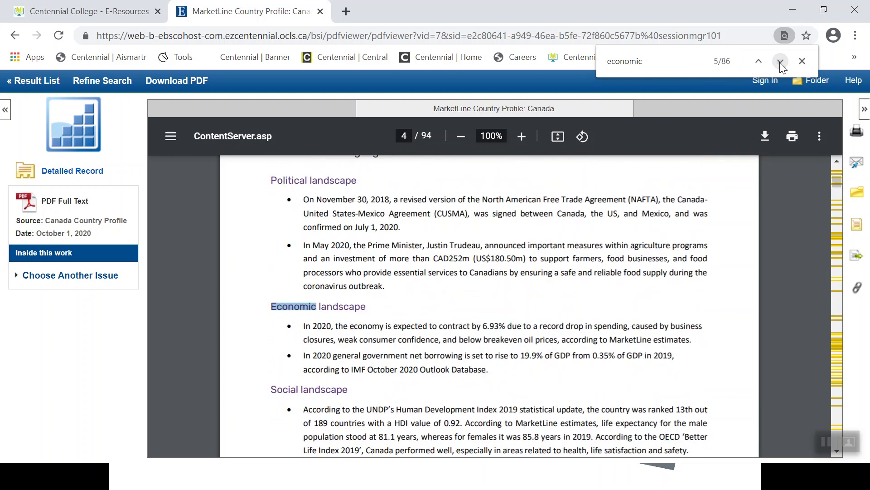
{"action": "left_click", "coordinate": [779, 62]}
{"action": "left_click", "coordinate": [780, 62]}
{"action": "left_click", "coordinate": [779, 62]}
{"action": "left_click", "coordinate": [779, 62]}
{"action": "left_click", "coordinate": [780, 62]}
{"action": "left_click", "coordinate": [780, 61]}
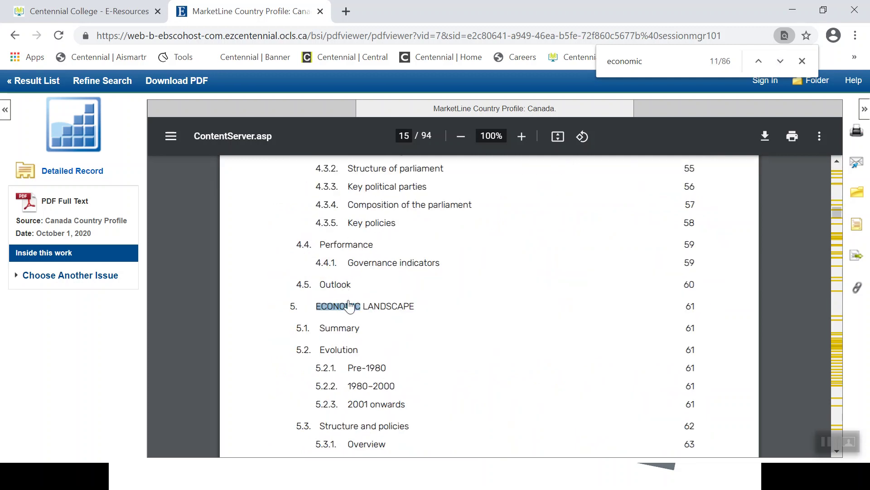
{"action": "left_click", "coordinate": [407, 309]}
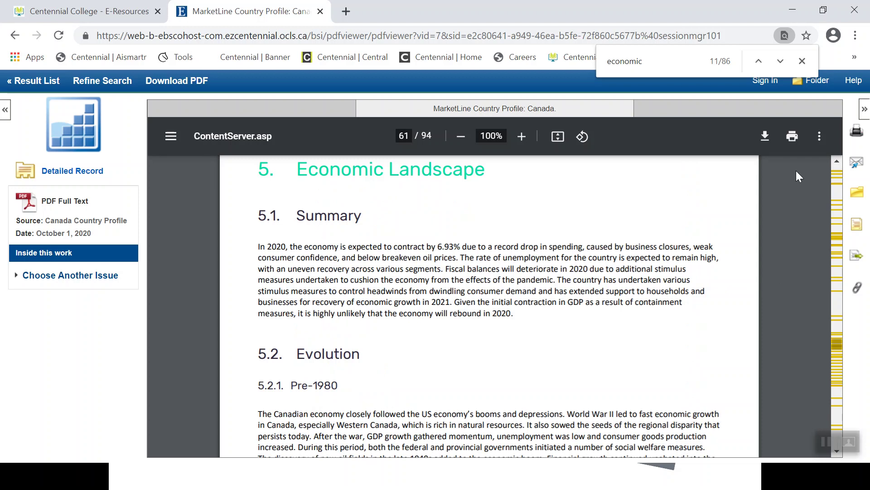
{"action": "left_click", "coordinate": [803, 63]}
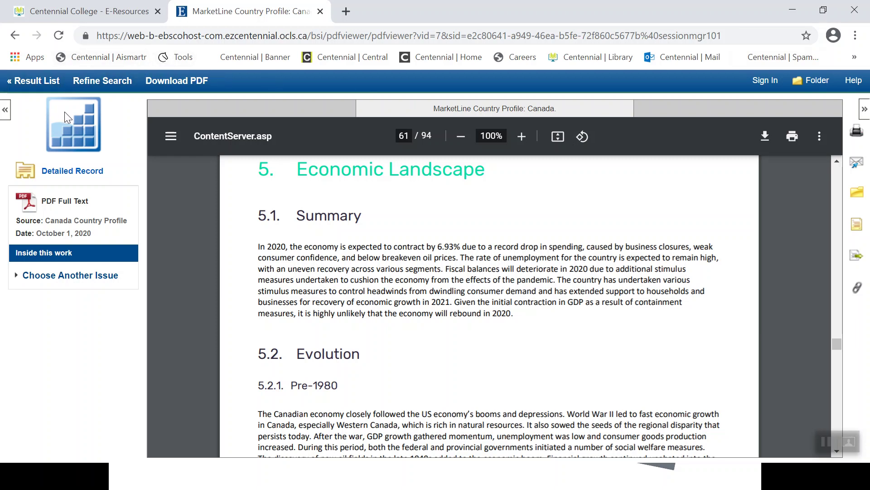
Return to a blank Business Source Complete search, open the Country Reports publications and browse them alphabetically for canada.
{"action": "left_click", "coordinate": [87, 83]}
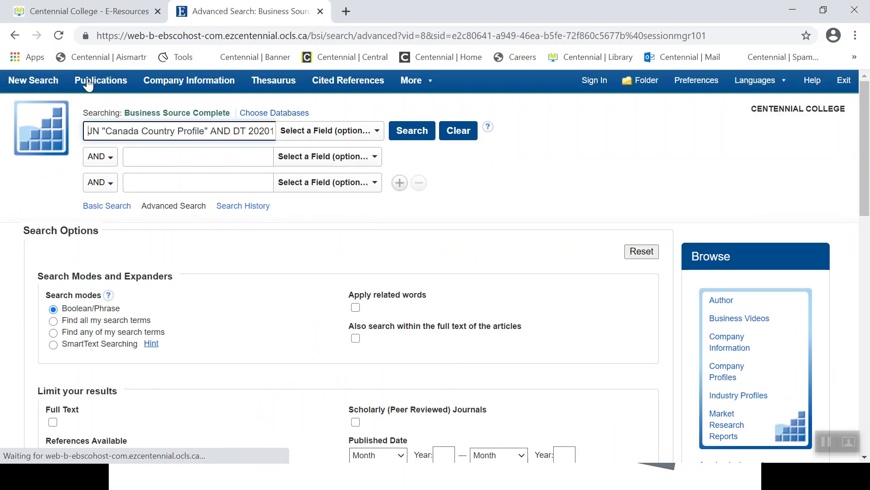
{"action": "left_click", "coordinate": [50, 127]}
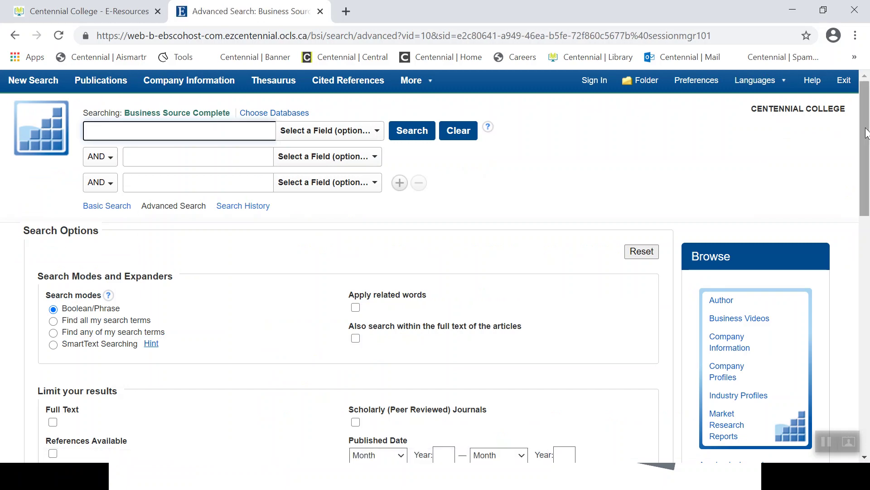
{"action": "left_click_drag", "start_coordinate": [867, 131], "coordinate": [867, 239]}
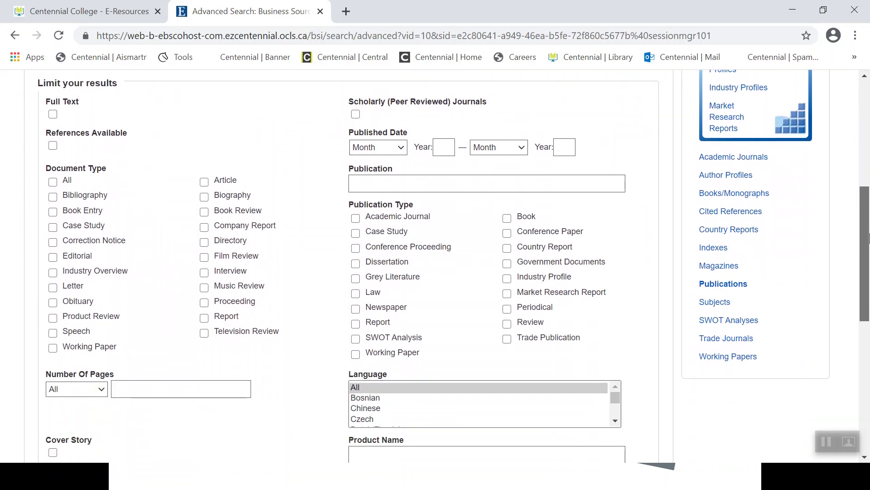
{"action": "left_click", "coordinate": [728, 230]}
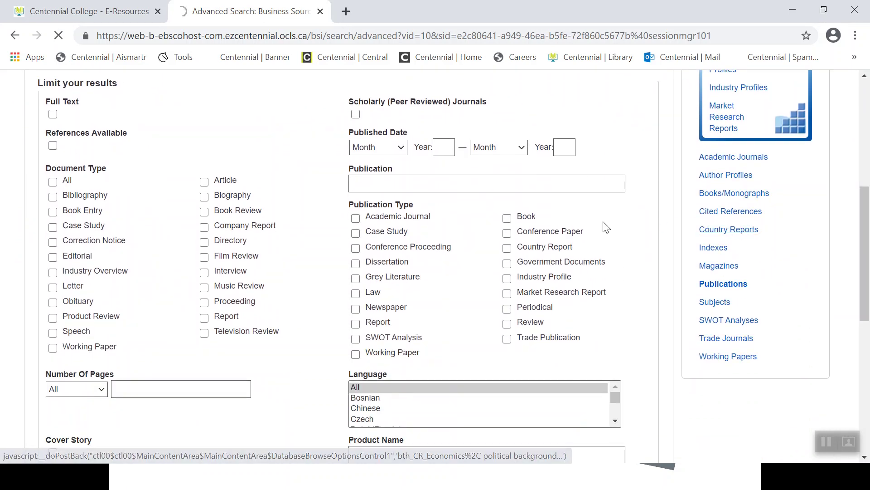
{"action": "left_click", "coordinate": [393, 273]}
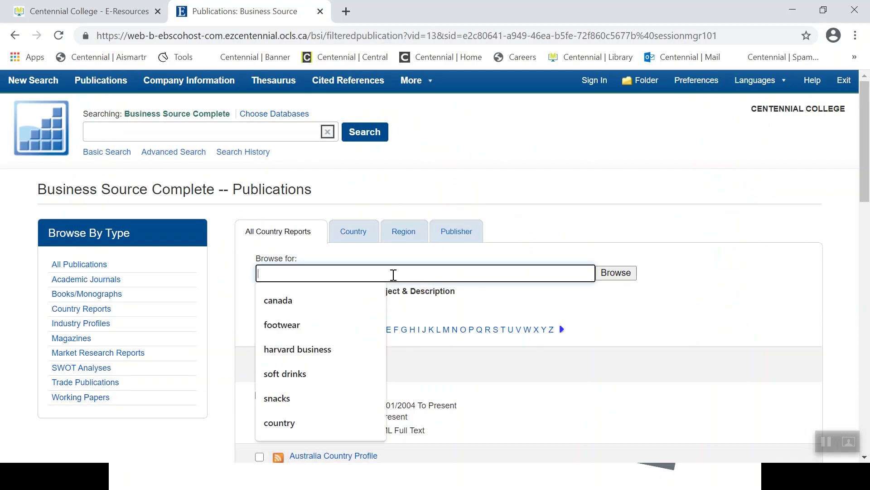
{"action": "left_click", "coordinate": [313, 299]}
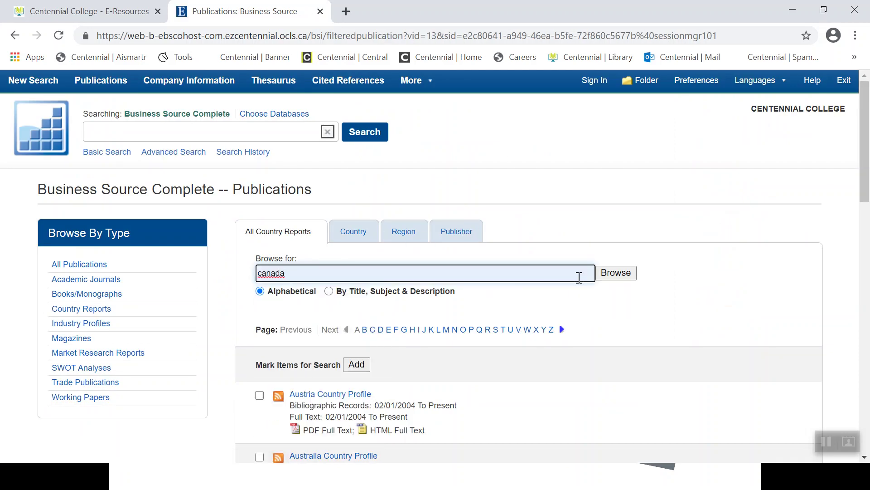
{"action": "left_click", "coordinate": [619, 276]}
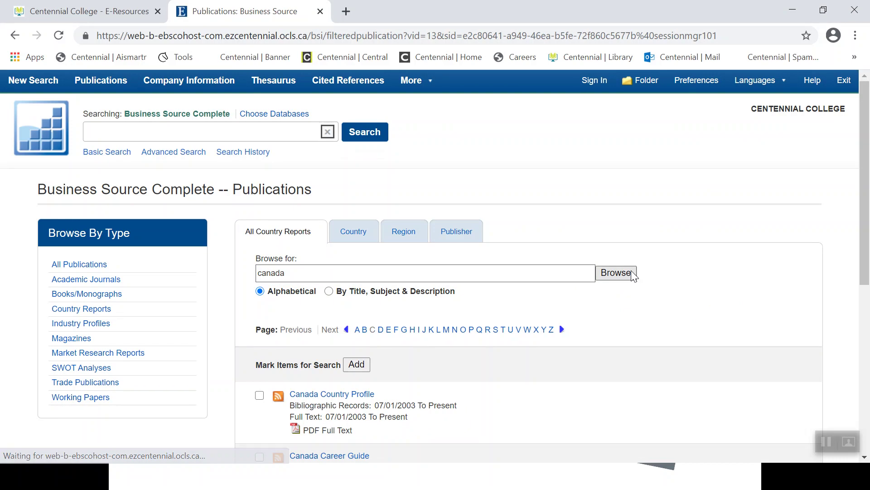
Open the Canada Country Monitor publication and display the PDF full text of its December 2020 issue.
{"action": "left_click_drag", "start_coordinate": [864, 193], "coordinate": [861, 340]}
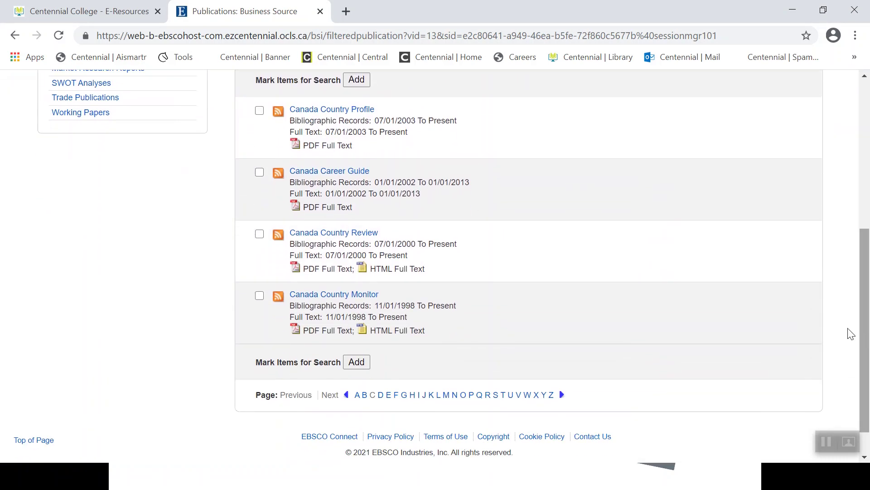
{"action": "left_click", "coordinate": [366, 297]}
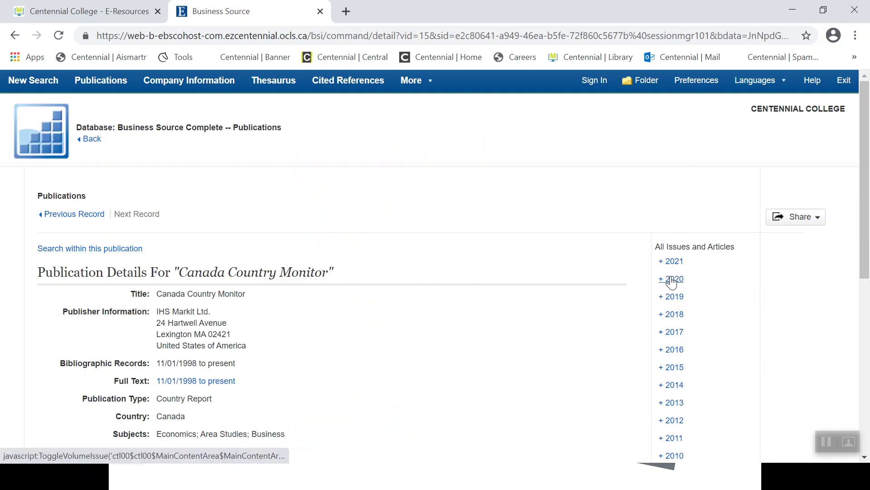
{"action": "left_click", "coordinate": [671, 279]}
{"action": "left_click", "coordinate": [677, 298]}
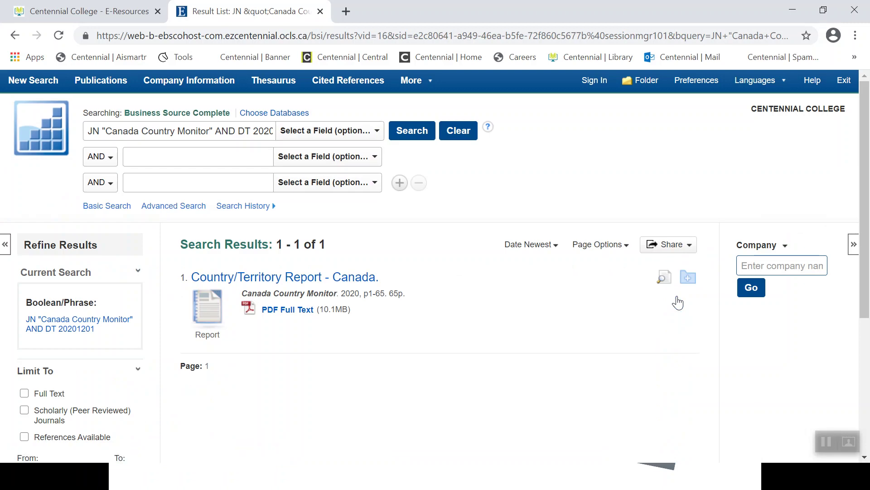
{"action": "left_click", "coordinate": [290, 313]}
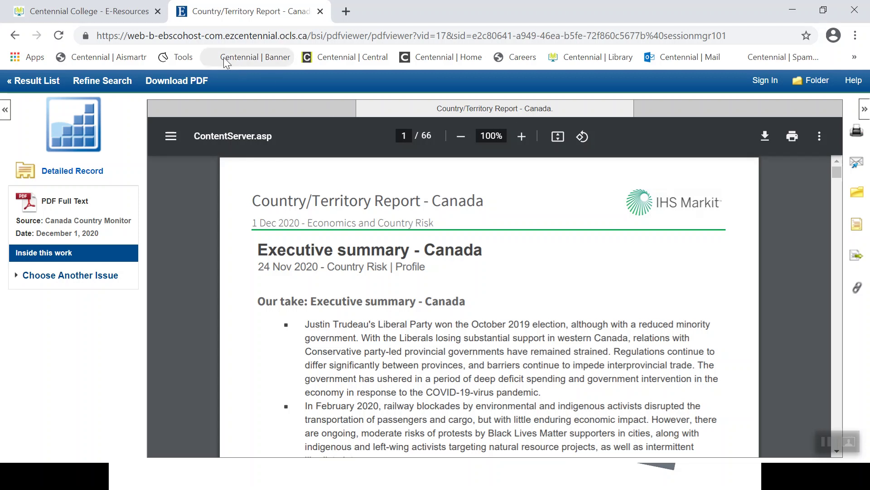
Leave the PDF report for a blank advanced search and enter "keystone" as the first search term.
{"action": "left_click", "coordinate": [91, 84]}
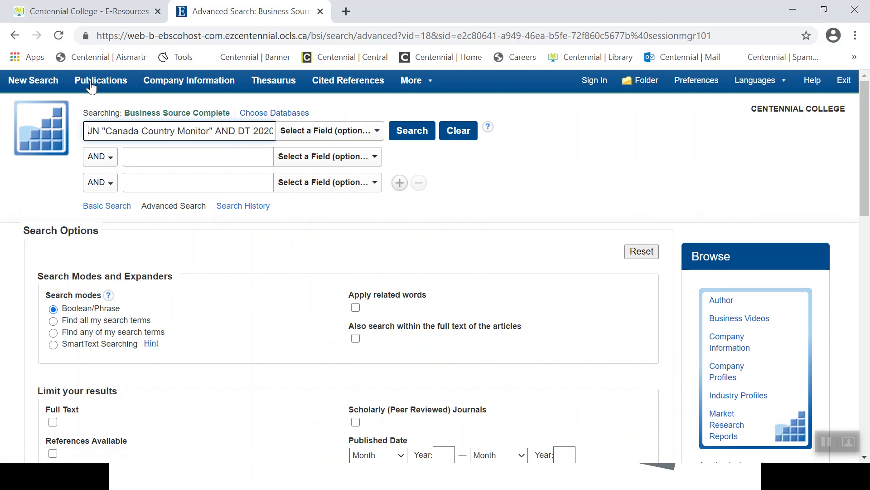
{"action": "left_click", "coordinate": [44, 129]}
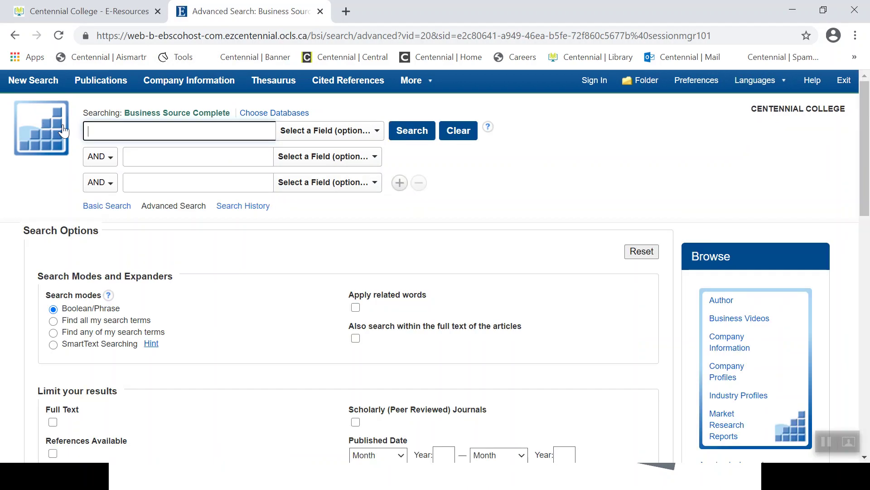
{"action": "type", "text": "ke"}
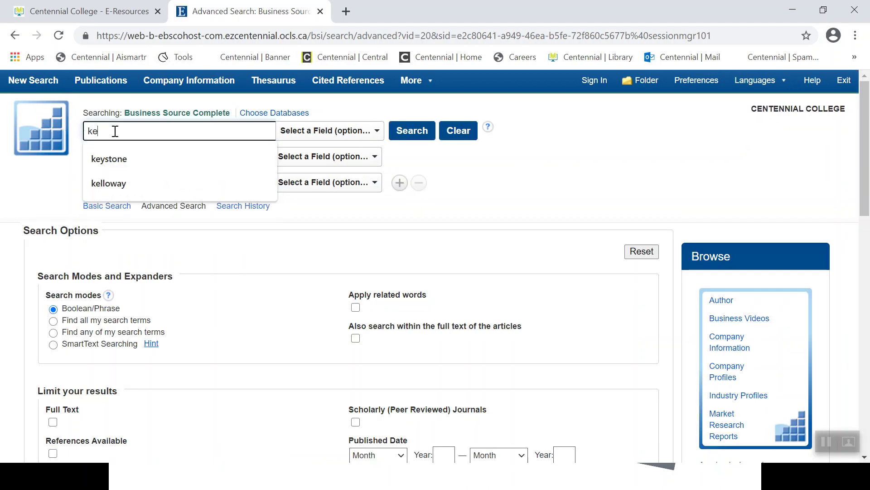
{"action": "type", "text": "ystone"}
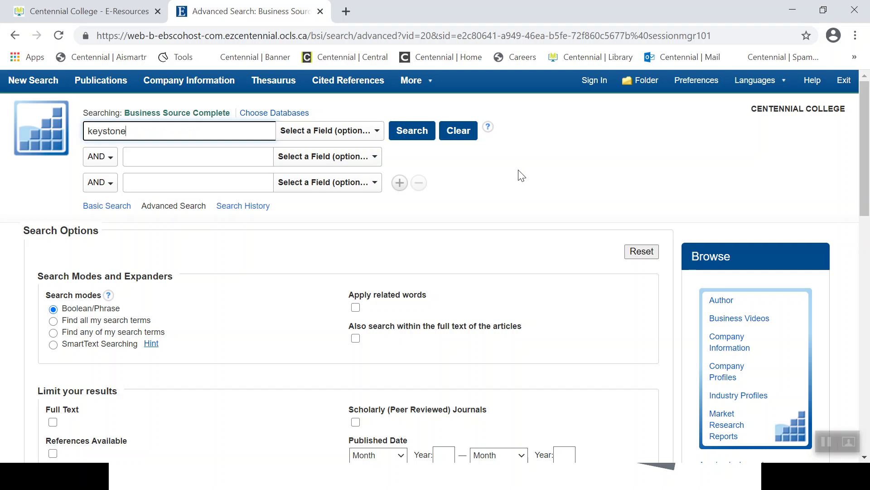
Switch to the PowerPoint slide show and display the "Picking up the global business edge…" slide about the Keystone pipeline.
{"action": "key", "text": "alt+Tab"}
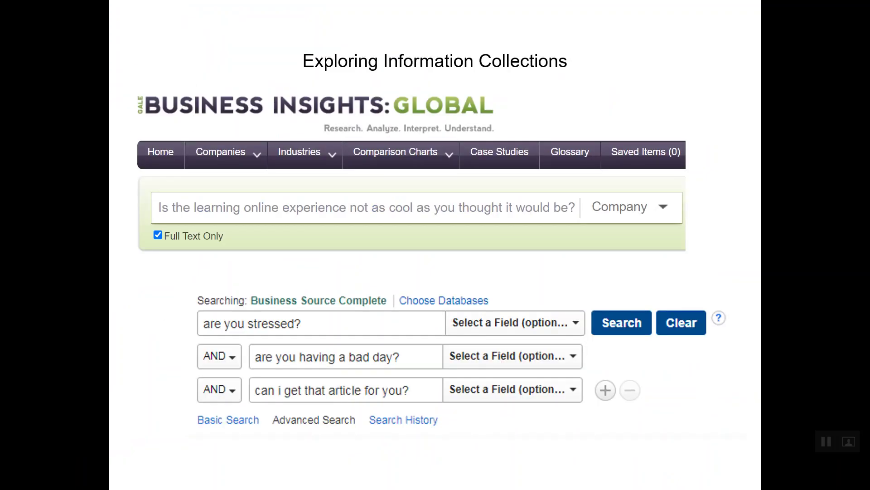
{"action": "key", "text": "Right"}
{"action": "key", "text": "Right"}
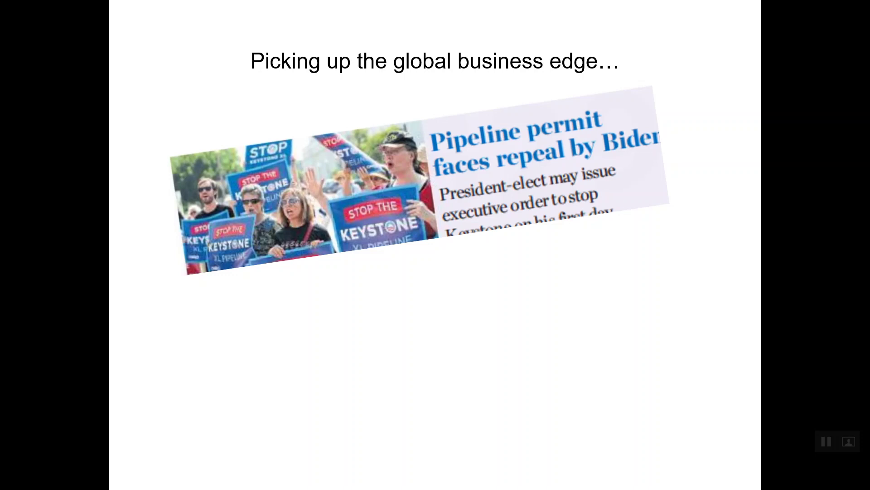
Switch back to the Chrome browser, add "canada" limited to GE Geographic Terms as the second search term, and run the search.
{"action": "key", "text": "alt+Tab"}
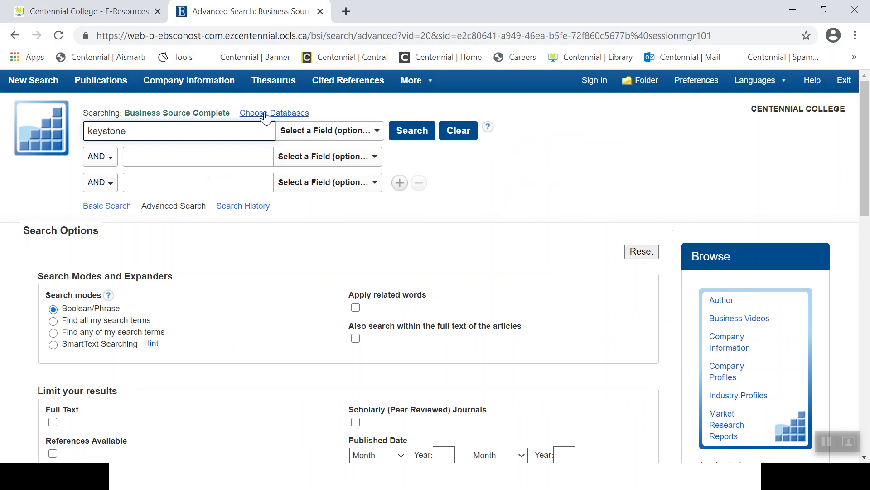
{"action": "left_click", "coordinate": [170, 159]}
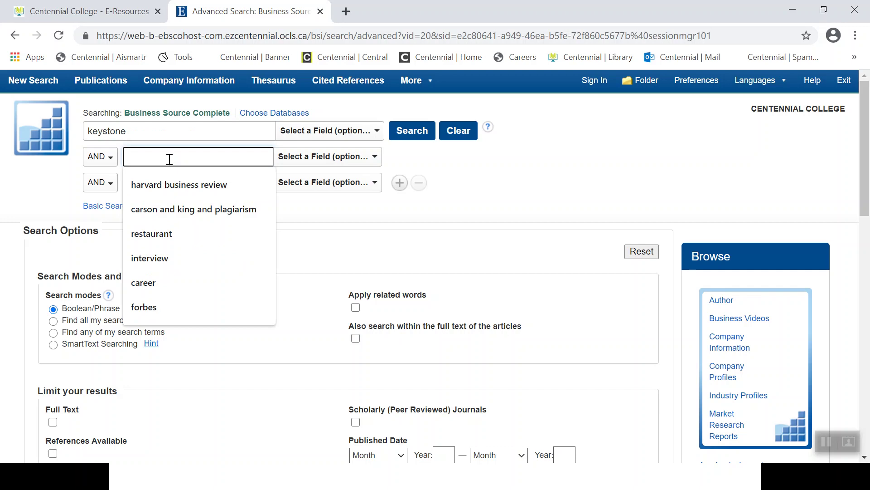
{"action": "type", "text": "canada"}
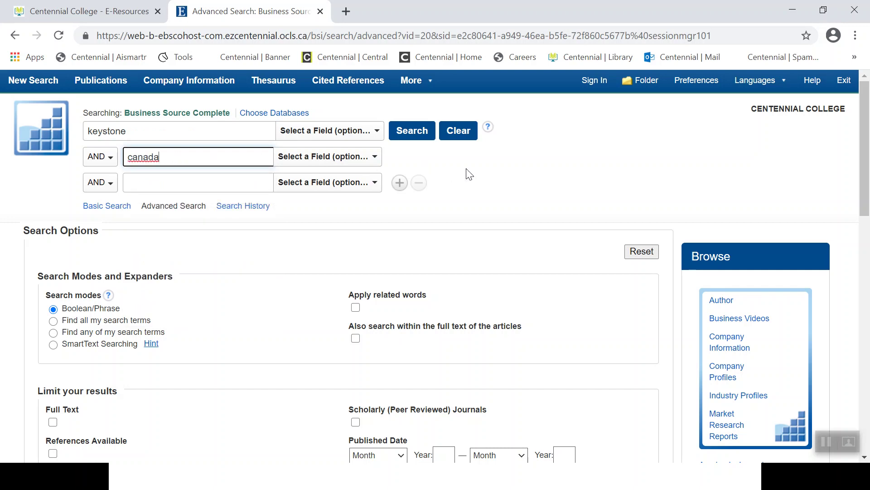
{"action": "left_click", "coordinate": [375, 157]}
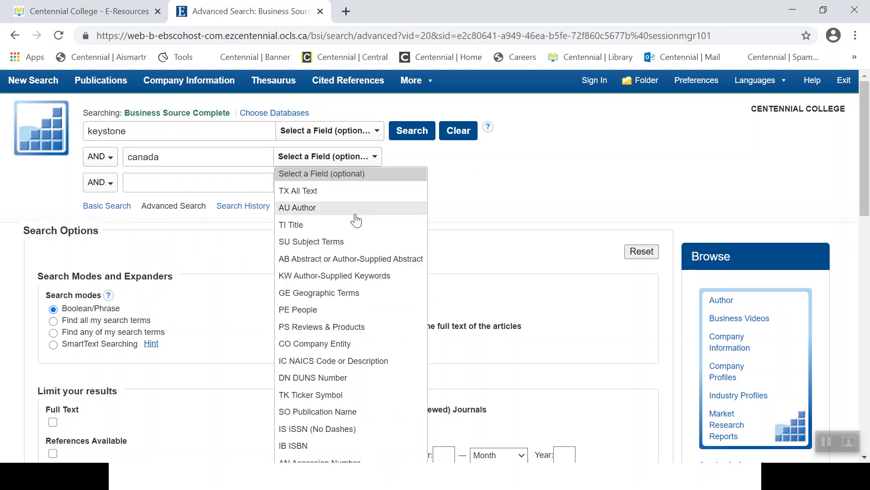
{"action": "left_click", "coordinate": [351, 294]}
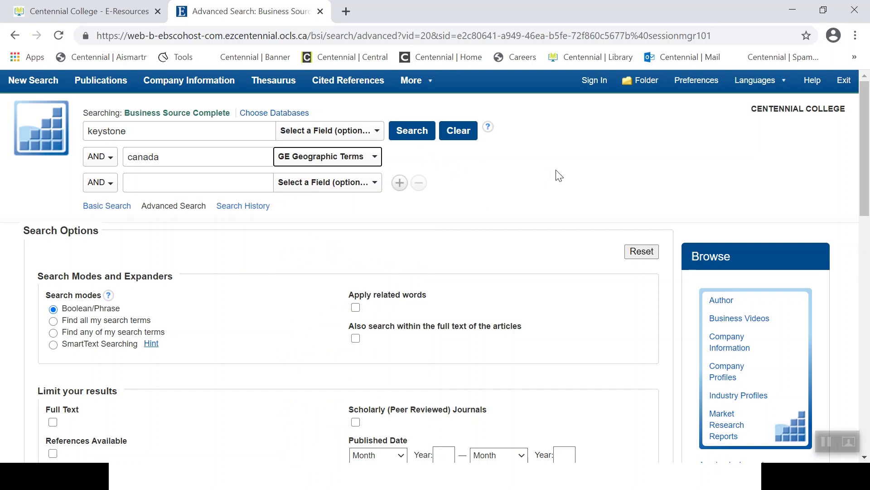
{"action": "left_click", "coordinate": [418, 141]}
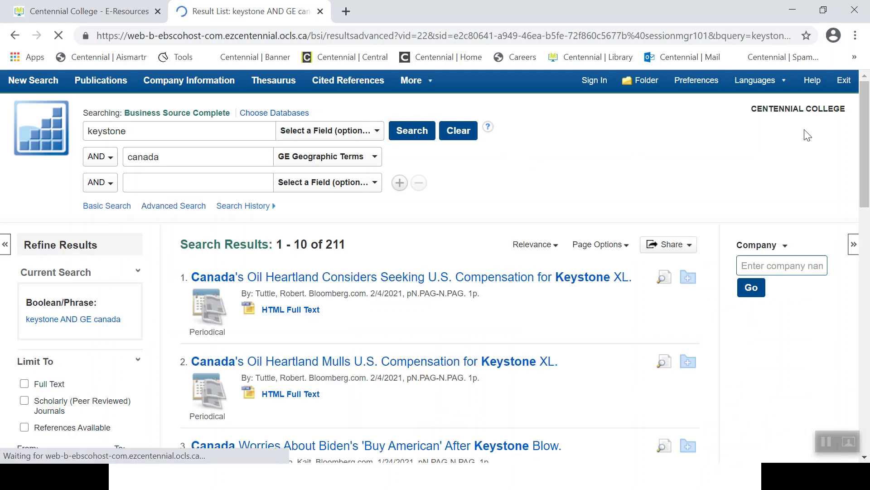
Review the search results and read the HTML full text of "Canada's Oil Heartland Mulls U.S. Compensation for Keystone XL".
{"action": "scroll", "coordinate": [867, 135], "scroll_direction": "down", "scroll_amount": 2}
{"action": "scroll", "coordinate": [867, 135], "scroll_direction": "down", "scroll_amount": 3}
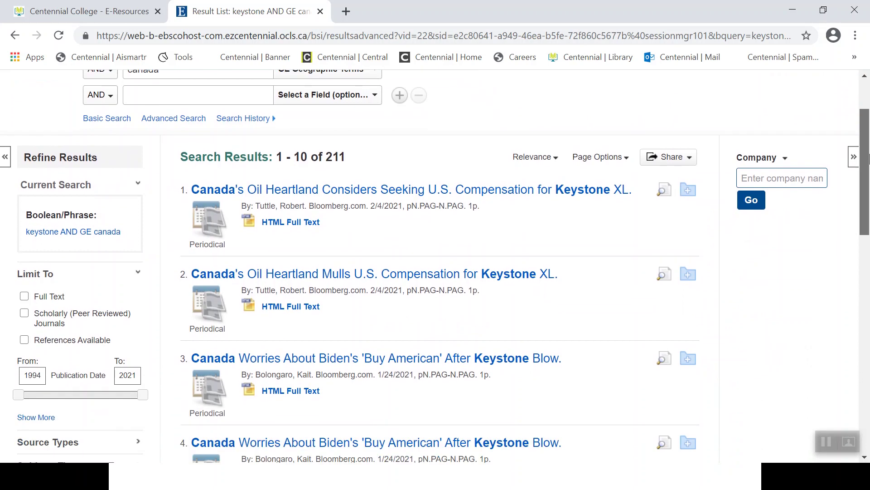
{"action": "left_click_drag", "start_coordinate": [346, 137], "coordinate": [326, 138]}
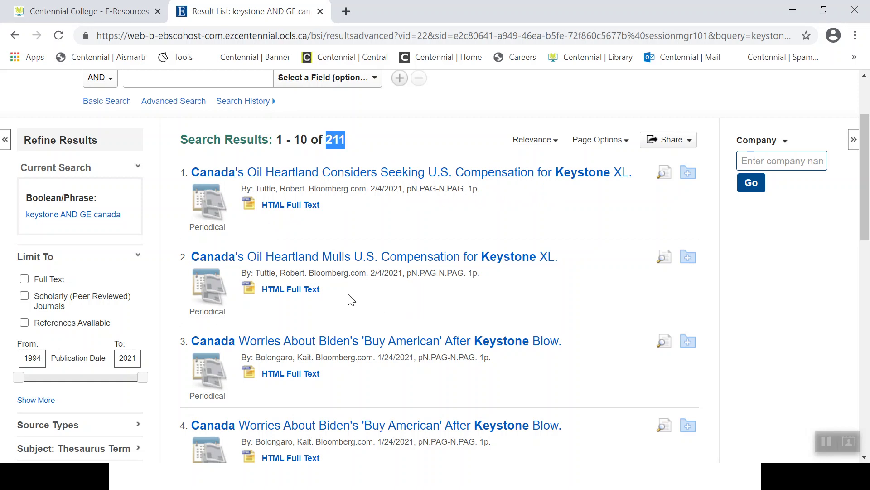
{"action": "left_click", "coordinate": [309, 290]}
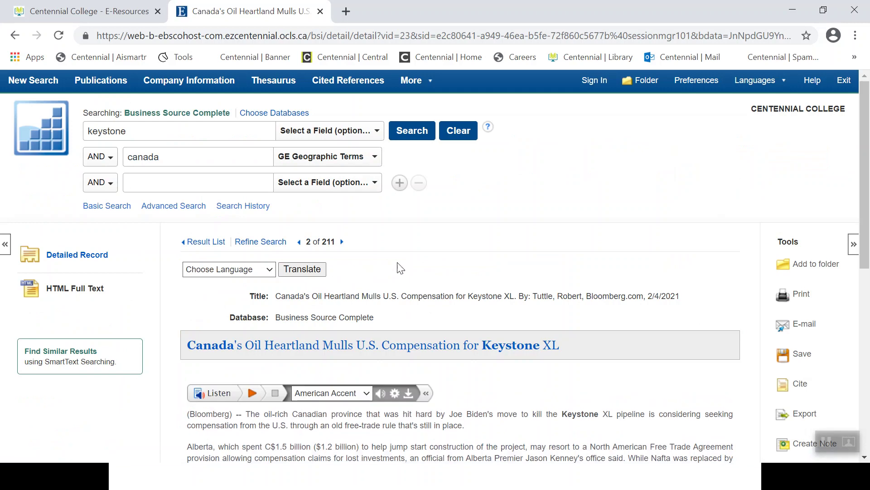
{"action": "left_click_drag", "start_coordinate": [866, 166], "coordinate": [867, 266]}
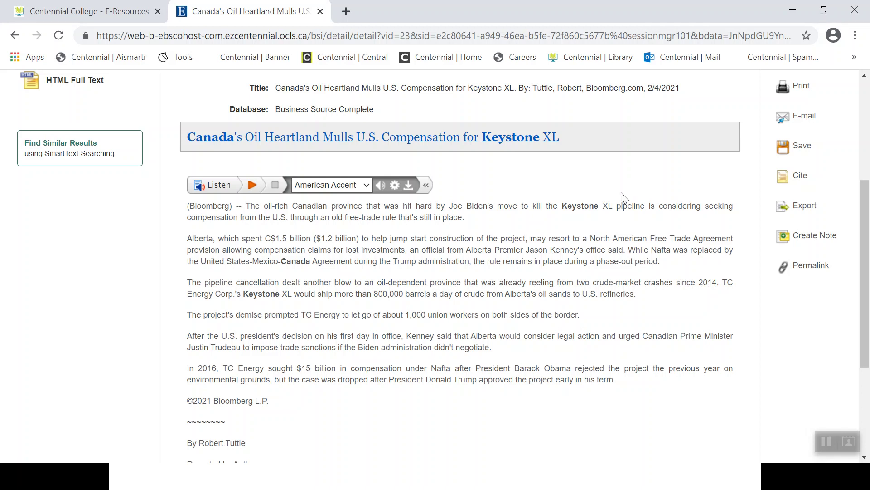
Switch to the PowerPoint slide show and advance to the Business Insights: Global slide with the Compare Countries chart.
{"action": "key", "text": "alt+Tab"}
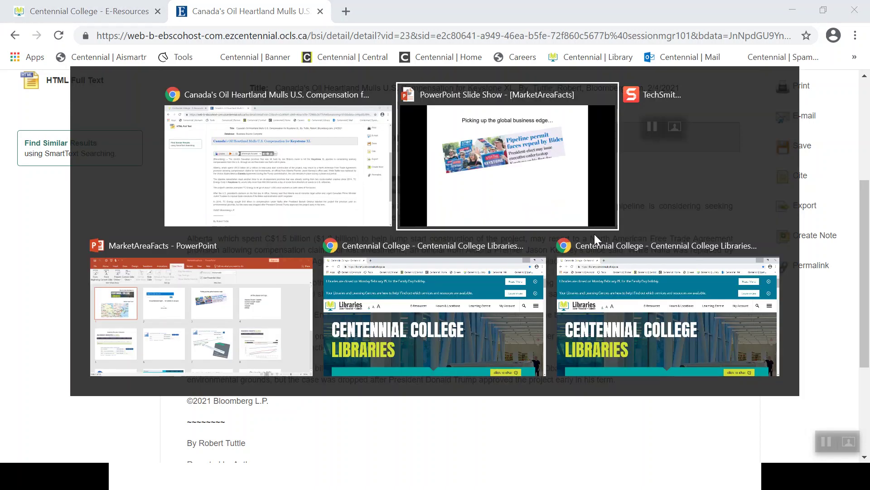
{"action": "key", "text": "Right"}
{"action": "key", "text": "Right"}
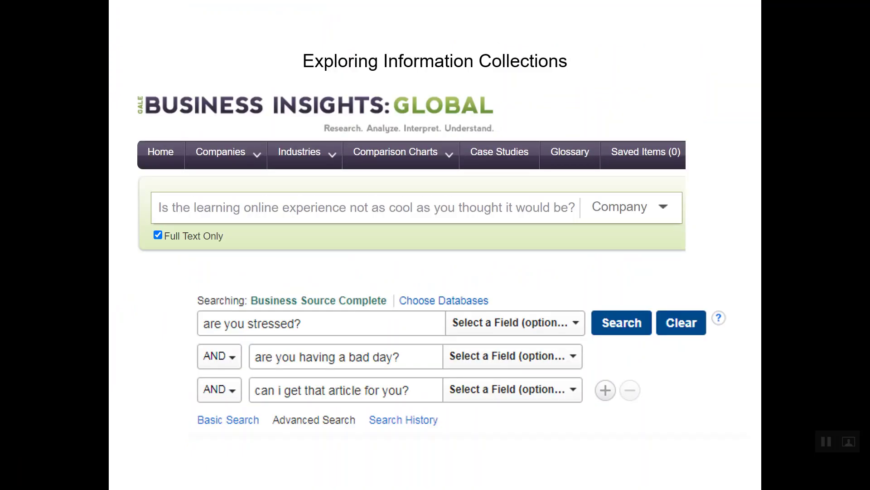
{"action": "key", "text": "Right"}
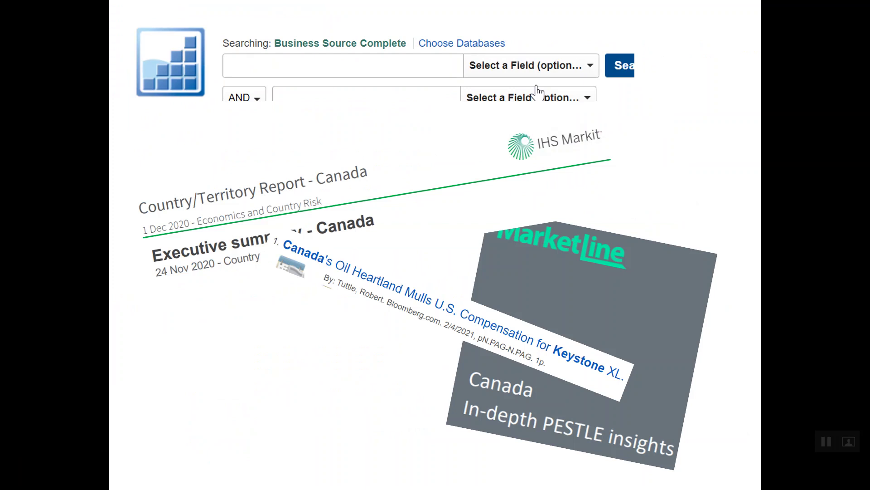
{"action": "key", "text": "Right"}
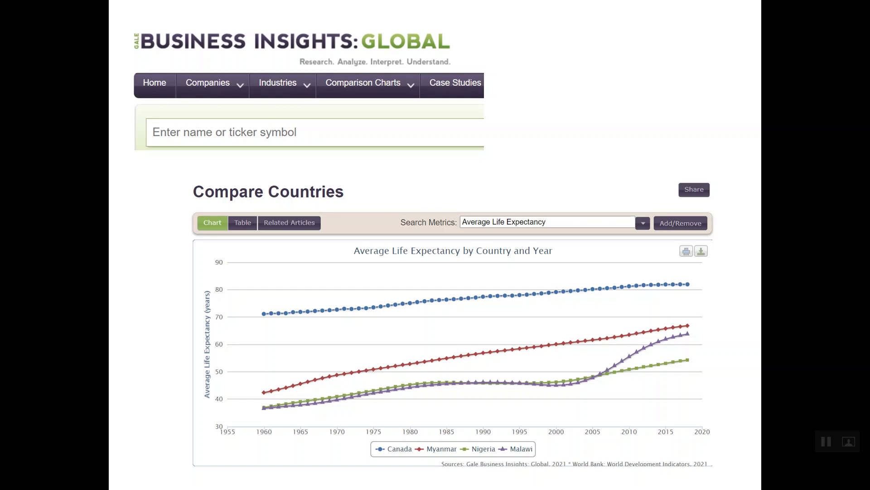
Switch back to the Chrome browser and clear the Business Source Complete search filter on the library's E-Resources page.
{"action": "key", "text": "alt+Tab"}
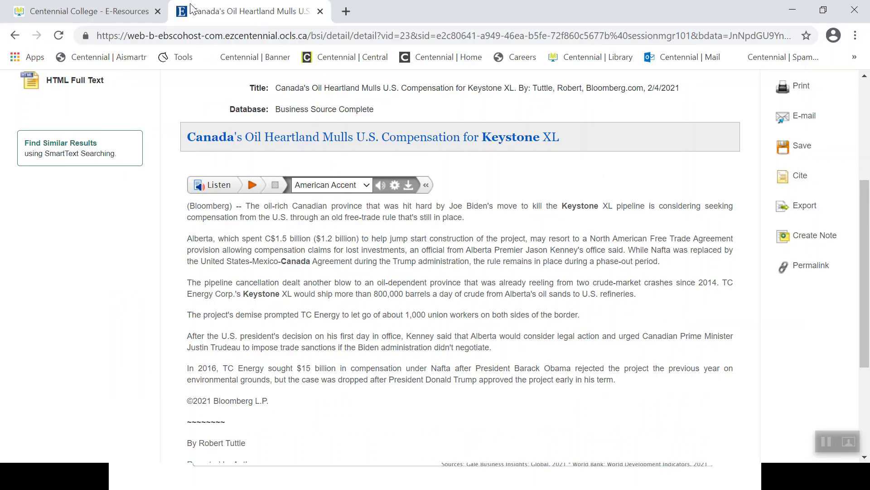
{"action": "left_click", "coordinate": [116, 14]}
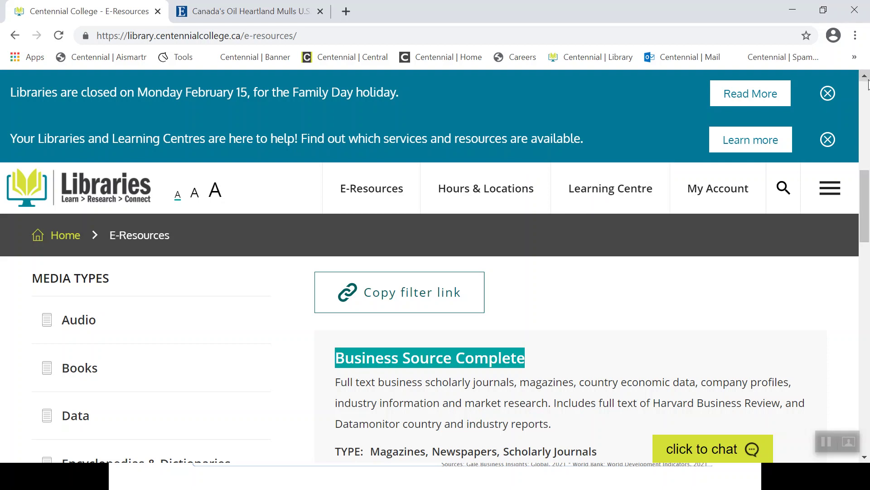
{"action": "left_click", "coordinate": [866, 77]}
{"action": "scroll", "coordinate": [866, 77], "scroll_direction": "up", "scroll_amount": 2}
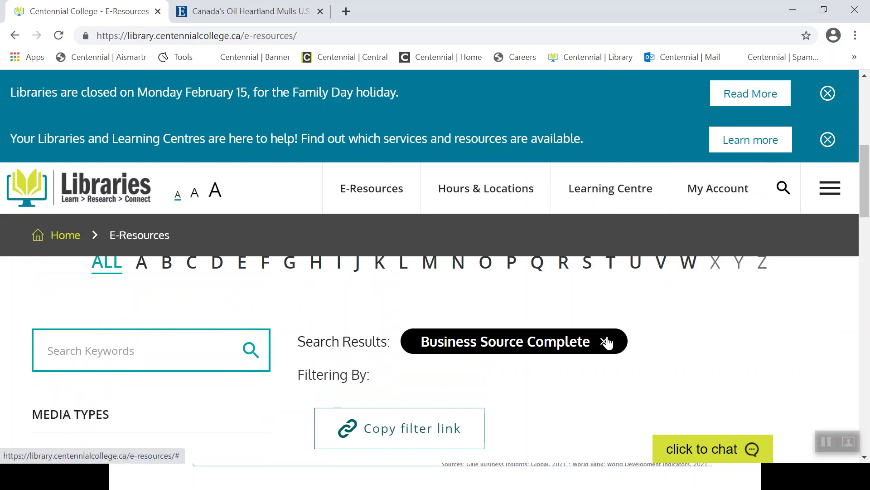
{"action": "left_click", "coordinate": [605, 341]}
Search the e-resources for "business i", choose the suggestion Business Insights Global, and open that database.
{"action": "left_click", "coordinate": [189, 340]}
{"action": "type", "text": "bu"}
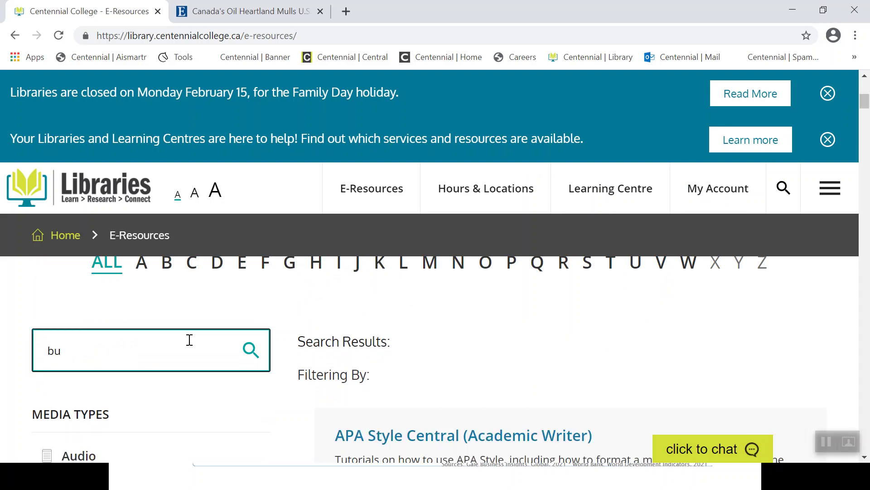
{"action": "type", "text": "siness i"}
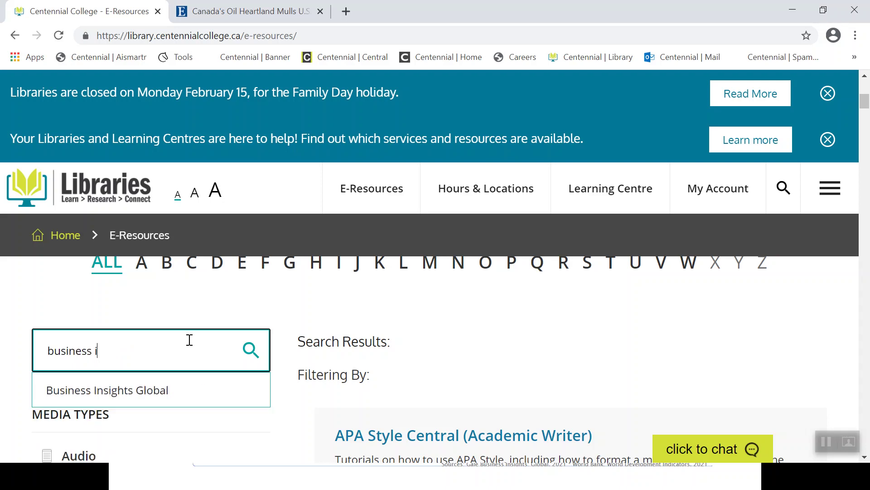
{"action": "left_click", "coordinate": [163, 387]}
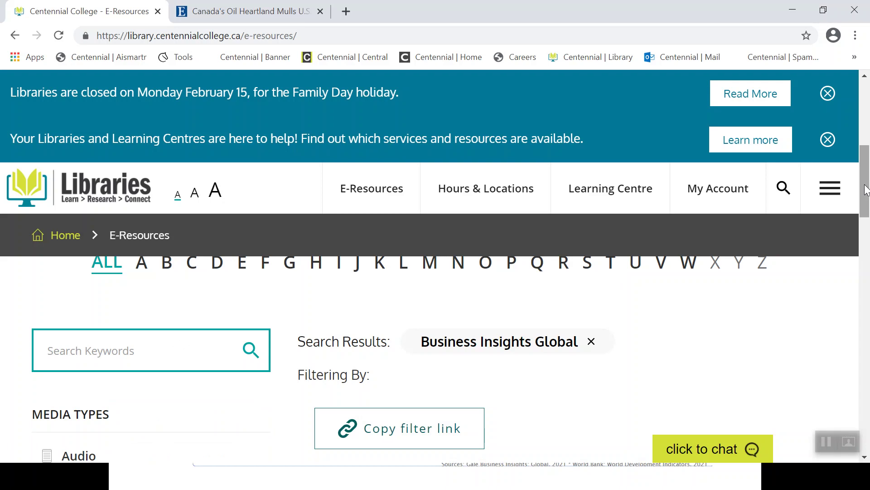
{"action": "left_click_drag", "start_coordinate": [864, 189], "coordinate": [861, 218]}
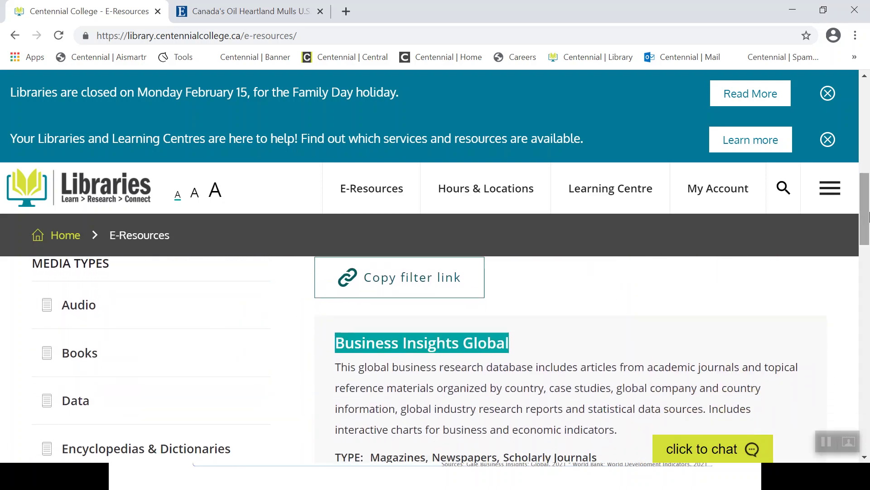
{"action": "left_click", "coordinate": [481, 344]}
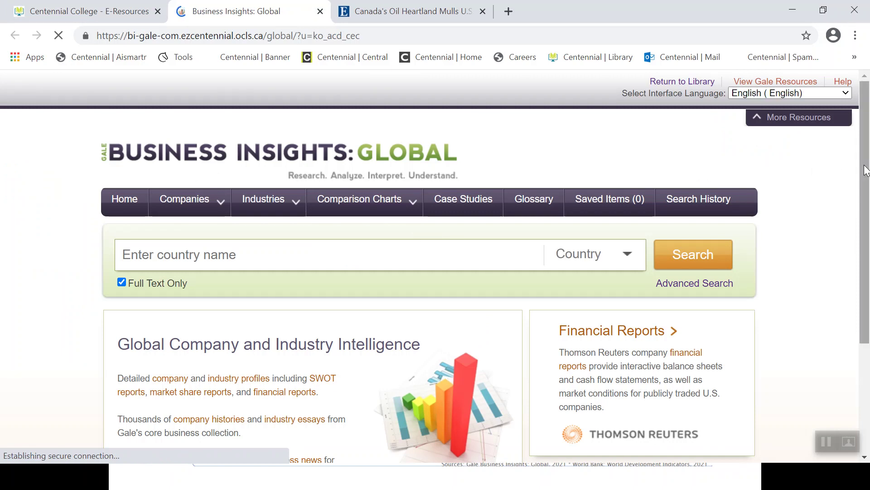
Run a Country search for "canada" in Business Insights: Global.
{"action": "left_click_drag", "start_coordinate": [867, 195], "coordinate": [867, 227]}
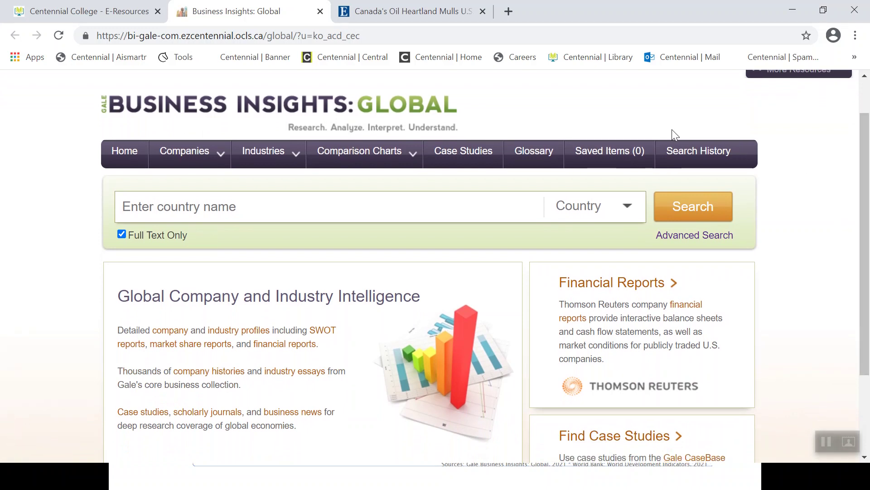
{"action": "left_click", "coordinate": [626, 206]}
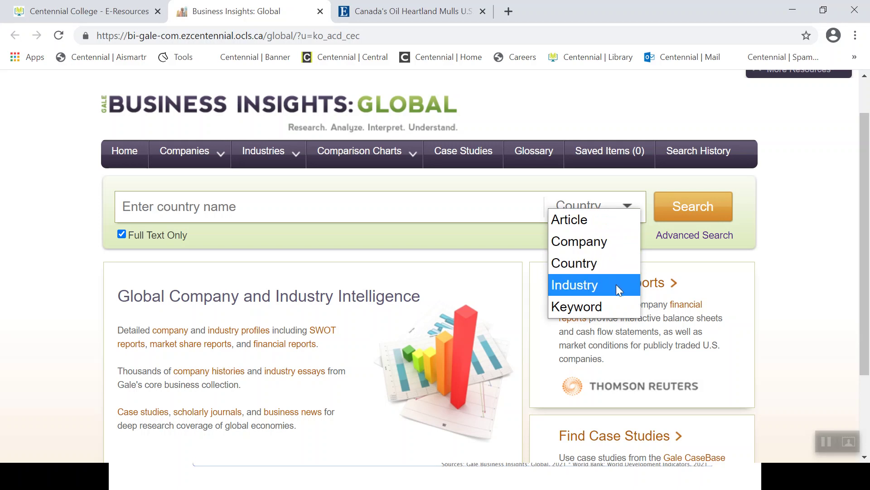
{"action": "left_click", "coordinate": [574, 266]}
{"action": "left_click", "coordinate": [439, 212]}
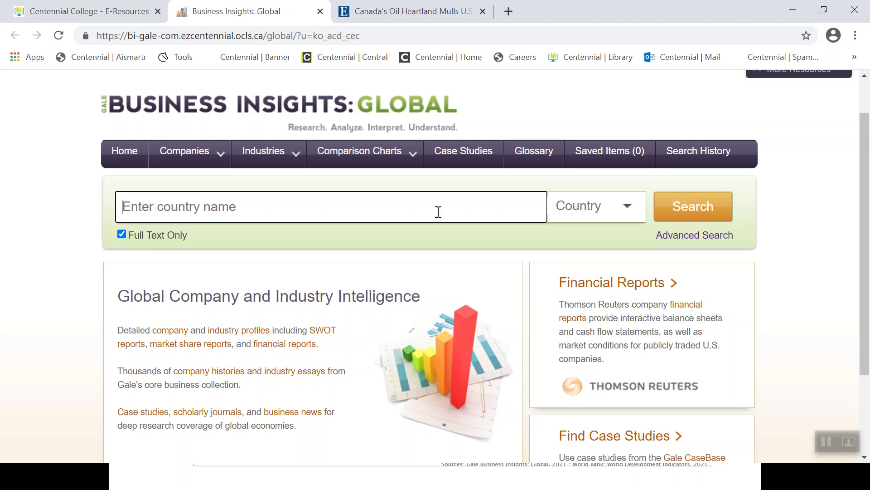
{"action": "type", "text": "canadd"}
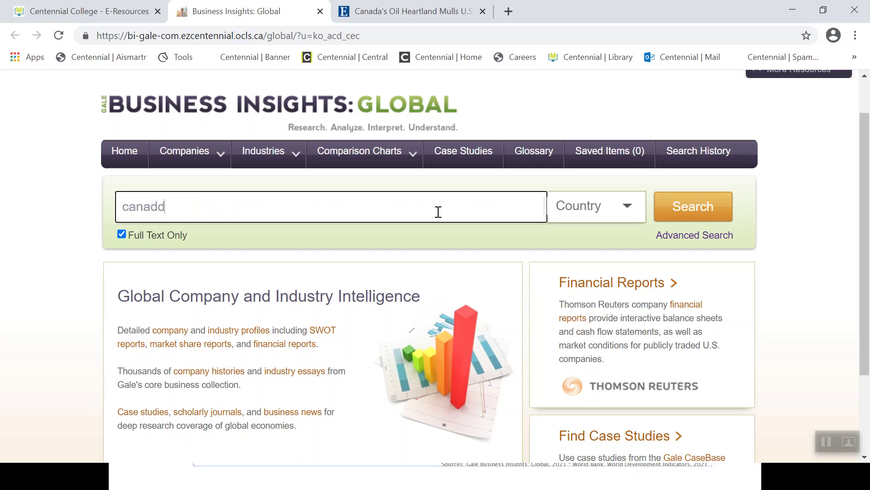
{"action": "key", "text": "BackSpace"}
{"action": "type", "text": "a"}
{"action": "left_click", "coordinate": [717, 209]}
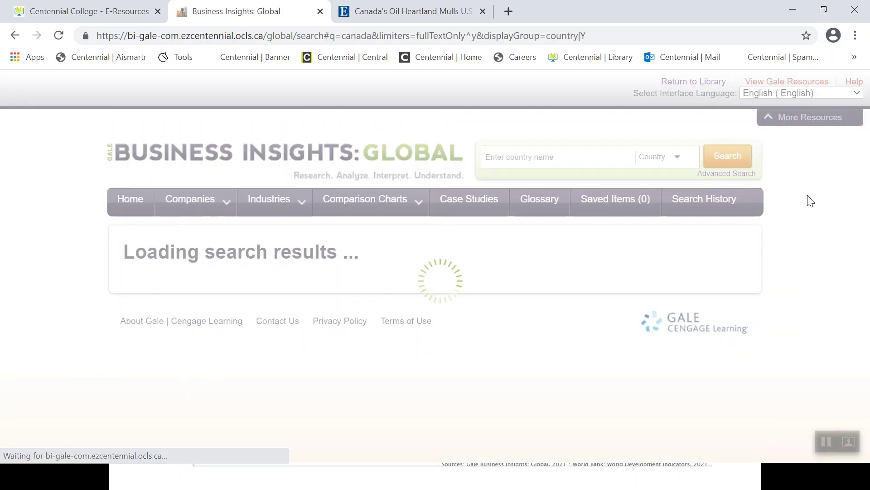
Open the Canada country profile from the results and show its related Magazines content.
{"action": "left_click_drag", "start_coordinate": [863, 234], "coordinate": [866, 268]}
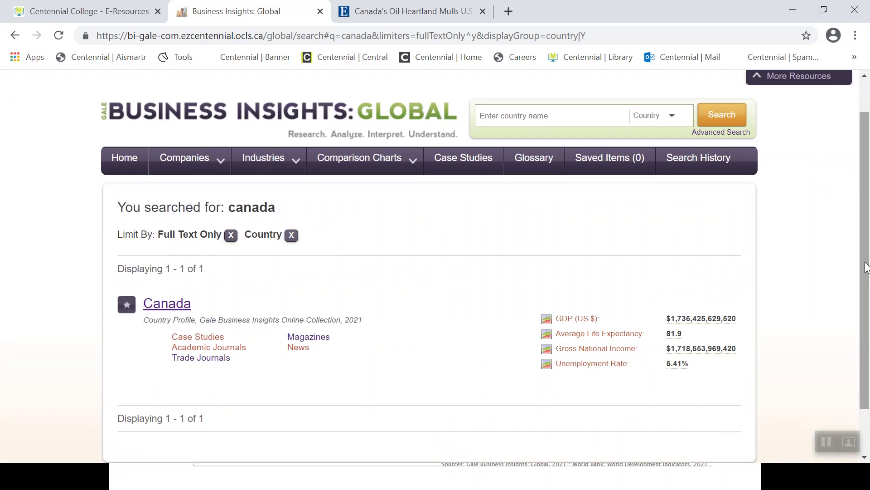
{"action": "left_click", "coordinate": [175, 303]}
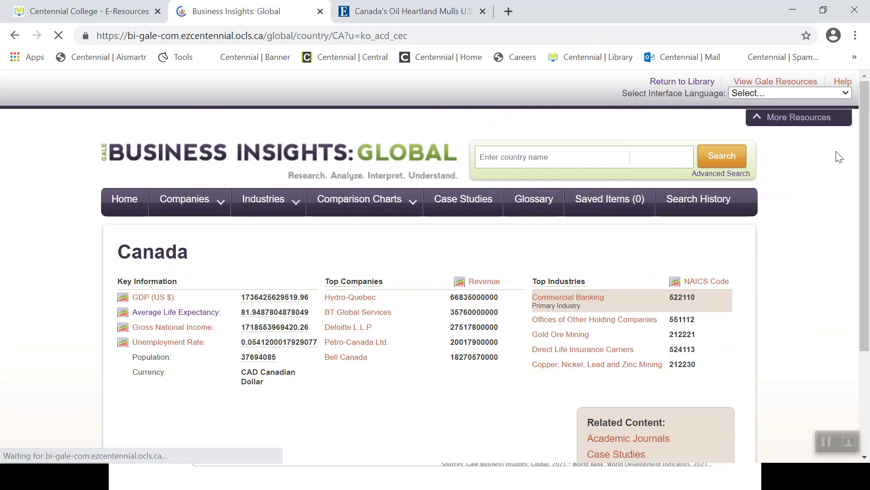
{"action": "left_click_drag", "start_coordinate": [861, 154], "coordinate": [868, 252]}
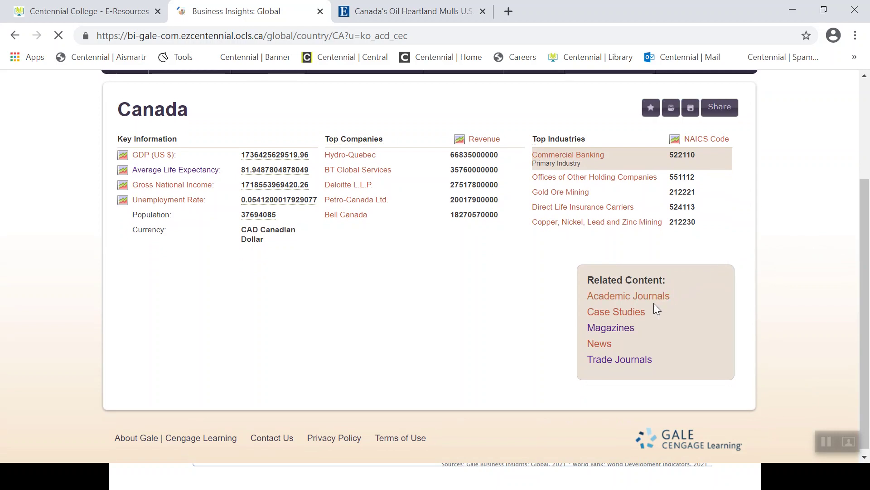
{"action": "left_click", "coordinate": [610, 344]}
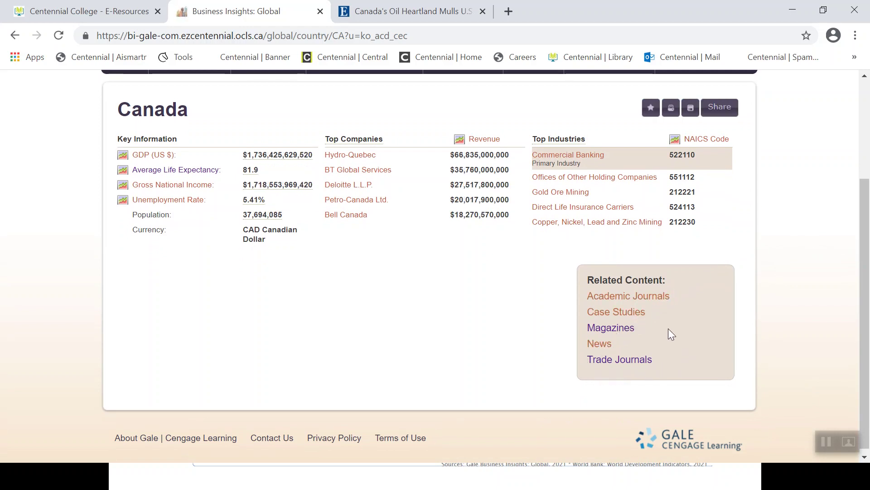
{"action": "left_click", "coordinate": [611, 328]}
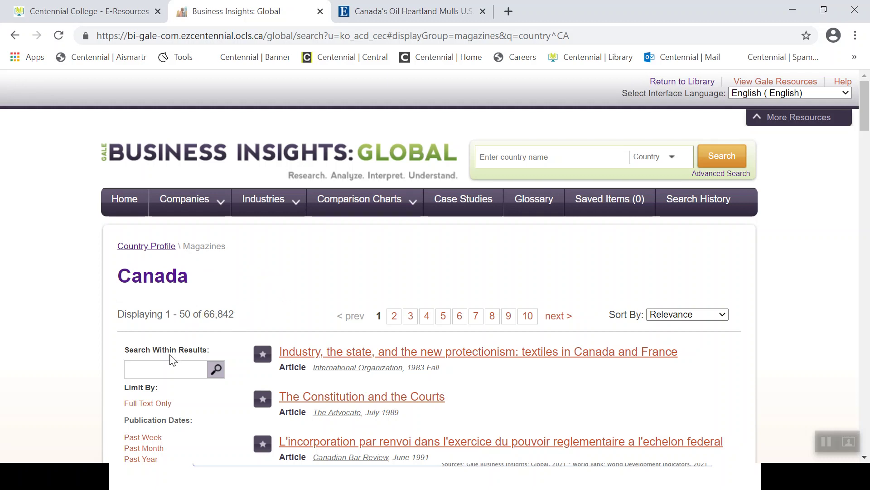
Narrow the Canada magazine results by searching within them for "keystone".
{"action": "left_click", "coordinate": [163, 370]}
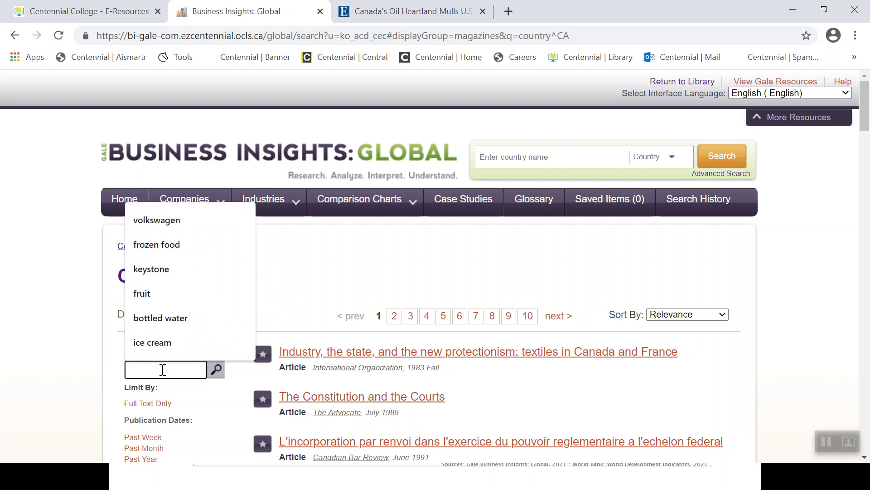
{"action": "type", "text": "k"}
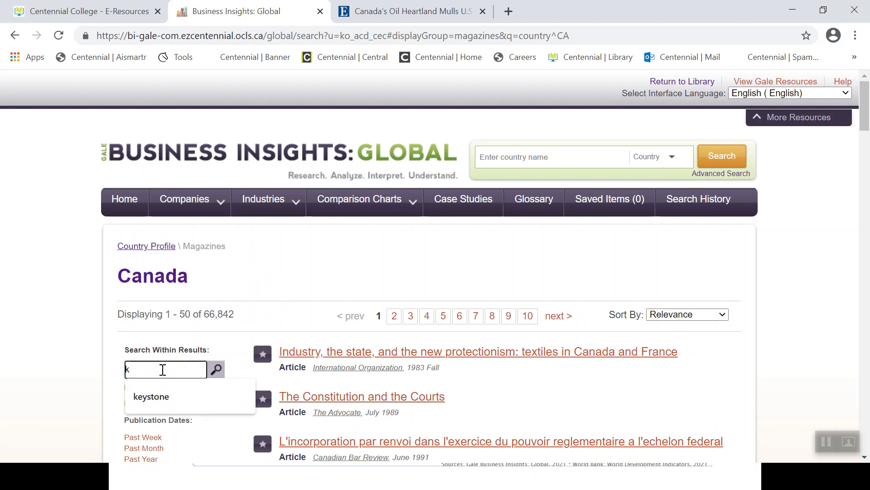
{"action": "left_click", "coordinate": [163, 396]}
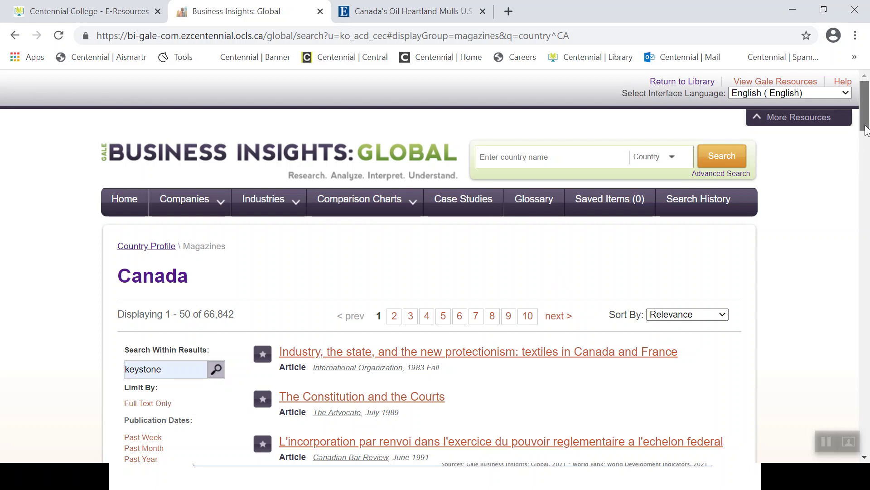
{"action": "left_click_drag", "start_coordinate": [866, 129], "coordinate": [867, 145]}
{"action": "left_click", "coordinate": [182, 234]}
{"action": "key", "text": "Return"}
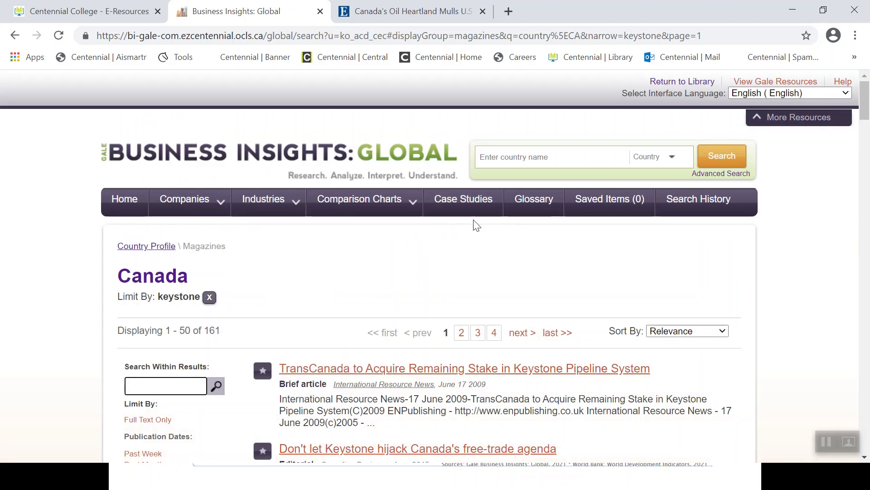
Sort the keystone magazine results by Publication Date.
{"action": "left_click_drag", "start_coordinate": [860, 108], "coordinate": [860, 125]}
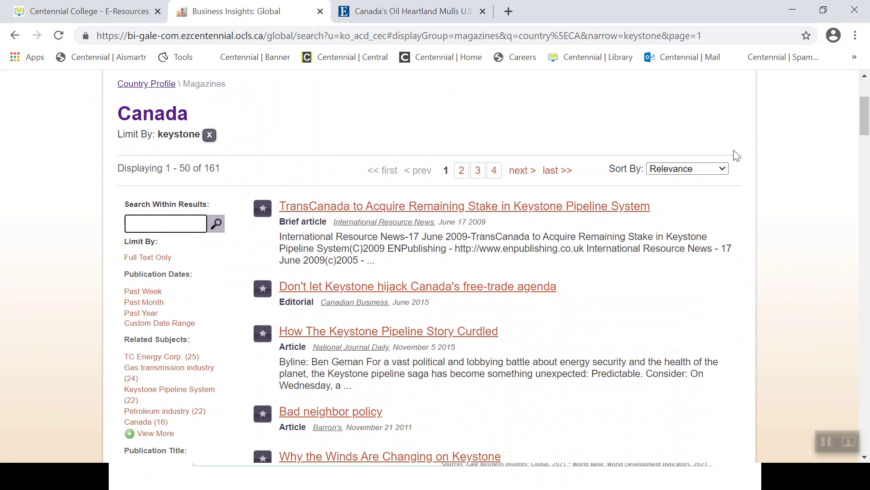
{"action": "left_click", "coordinate": [723, 169]}
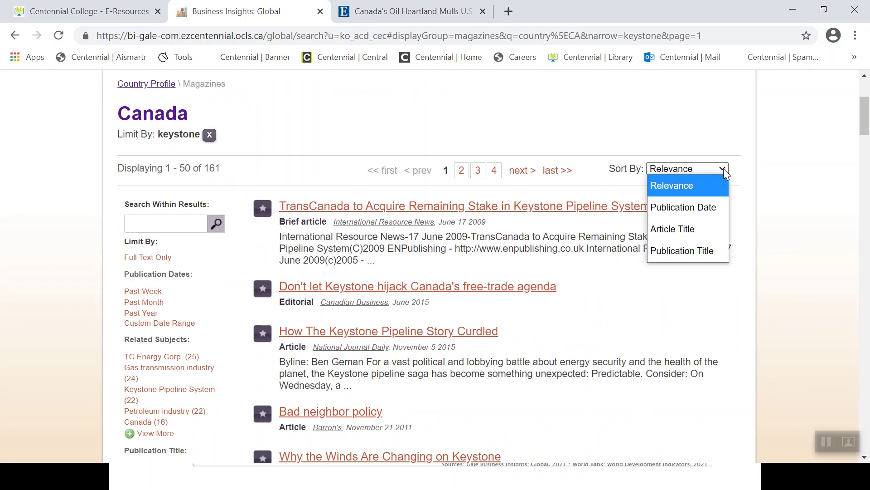
{"action": "left_click", "coordinate": [715, 209]}
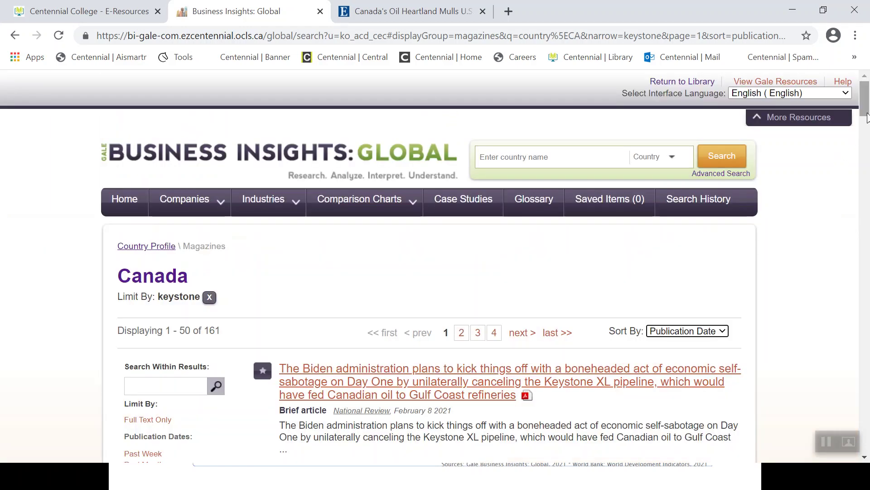
Open and read the February 8 2021 National Review article on the Biden administration canceling the Keystone XL pipeline.
{"action": "left_click_drag", "start_coordinate": [868, 116], "coordinate": [868, 139]}
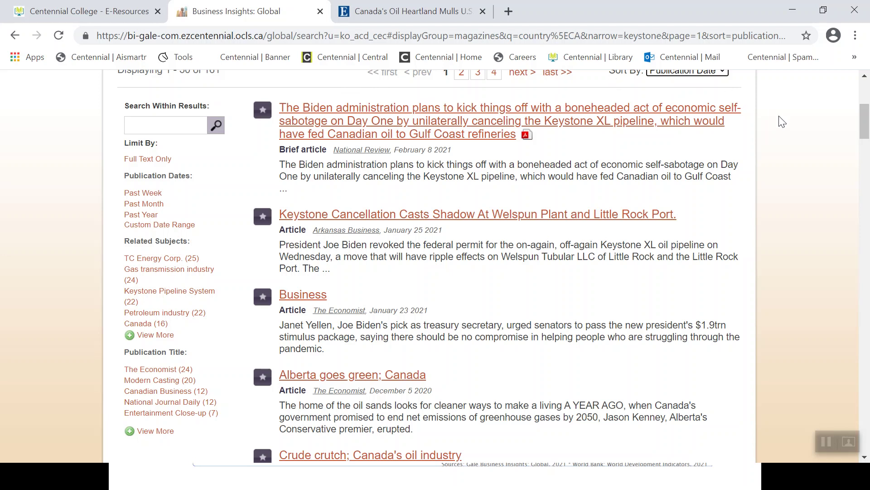
{"action": "left_click", "coordinate": [706, 122]}
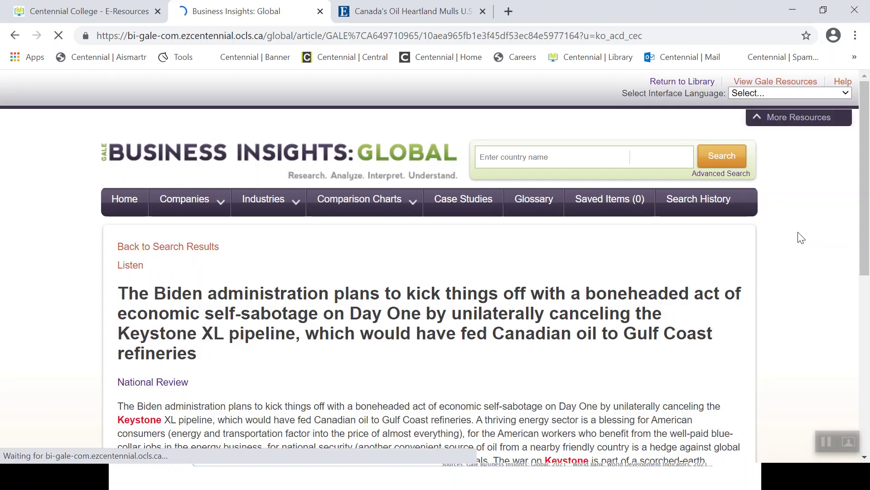
{"action": "left_click_drag", "start_coordinate": [863, 206], "coordinate": [869, 285]}
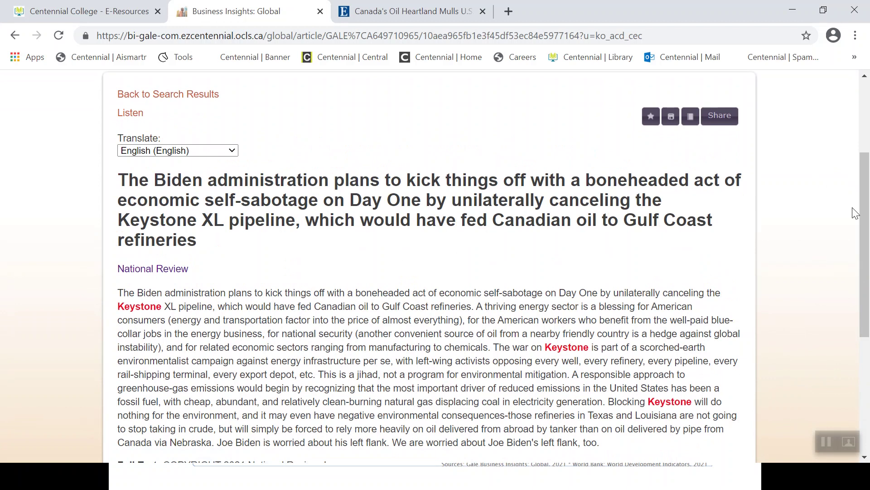
Return to the Business Insights: Global home page and open the comparison chart for Countries.
{"action": "left_click_drag", "start_coordinate": [864, 224], "coordinate": [865, 152]}
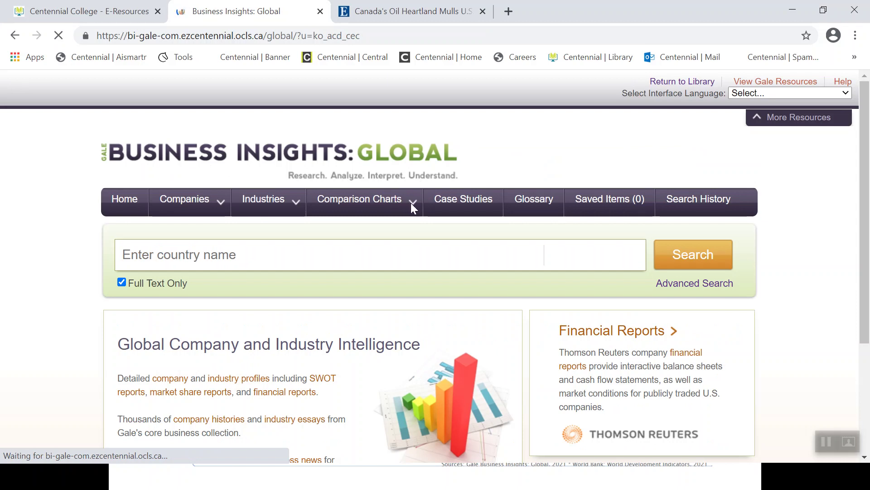
{"action": "mouse_move", "coordinate": [411, 203]}
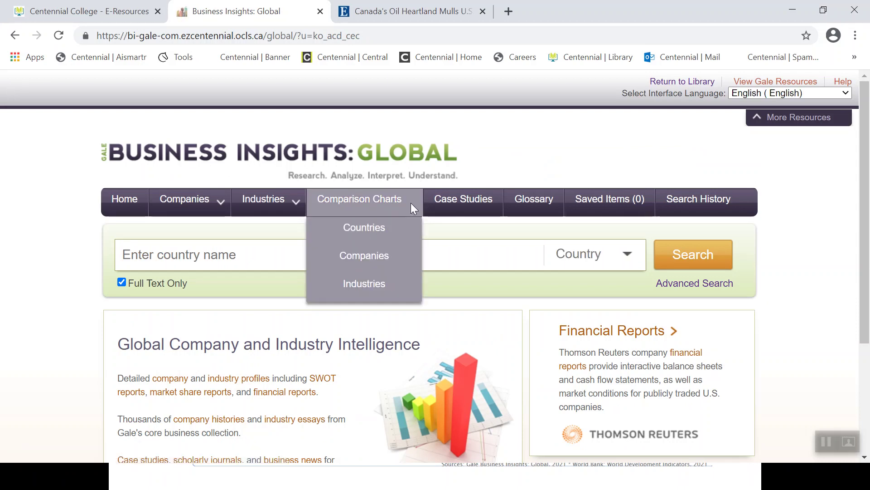
{"action": "left_click", "coordinate": [374, 230]}
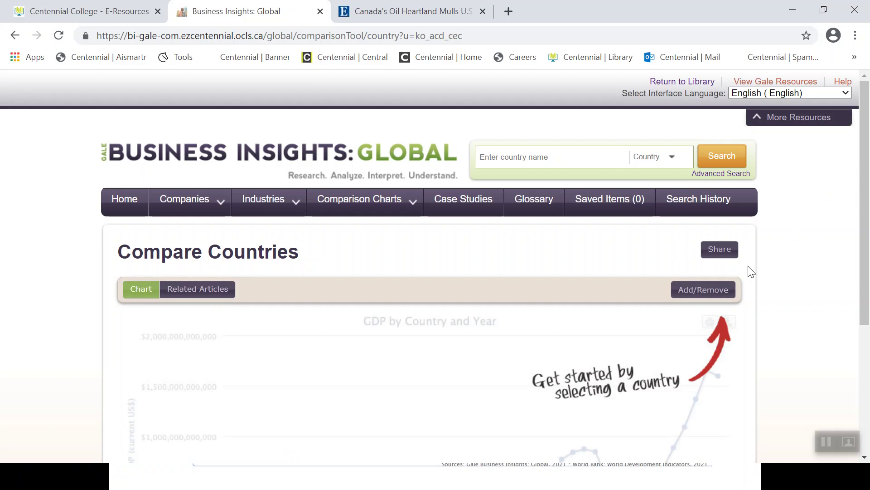
Add Canada to the Compare Countries chart.
{"action": "left_click", "coordinate": [723, 291]}
{"action": "left_click", "coordinate": [463, 330]}
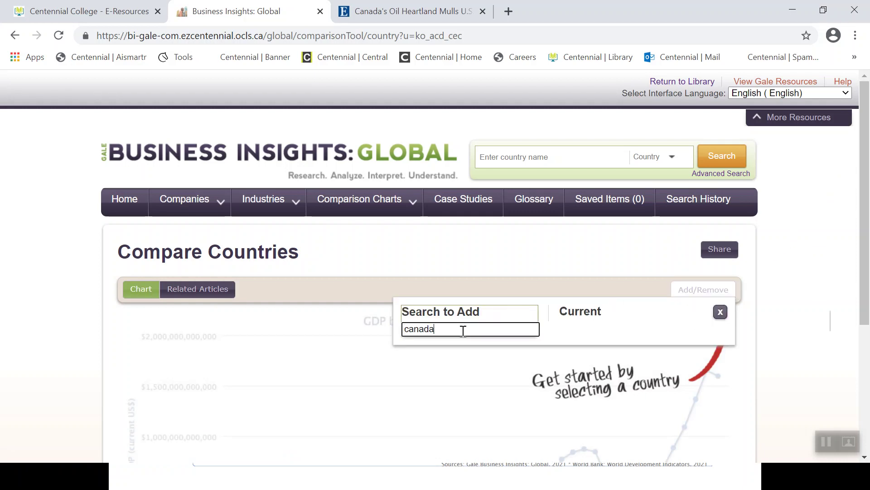
{"action": "left_click", "coordinate": [460, 348]}
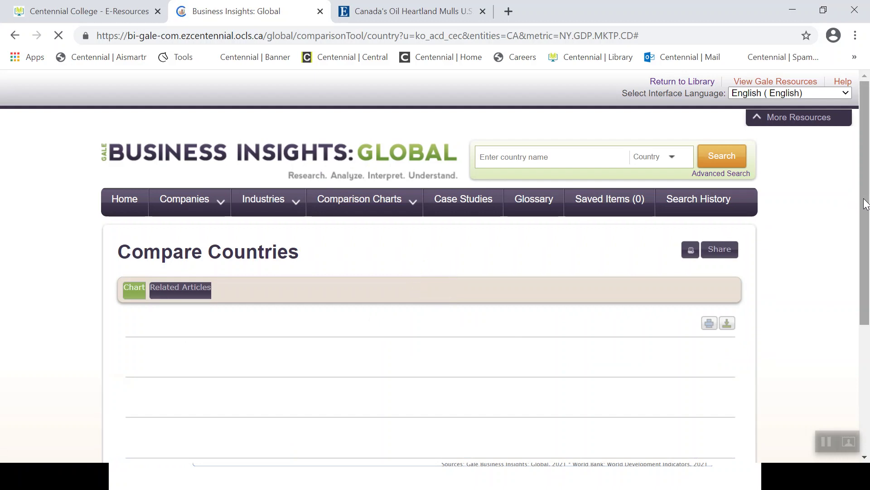
Add Myanmar to the Compare Countries GDP chart.
{"action": "left_click_drag", "start_coordinate": [866, 204], "coordinate": [868, 283]}
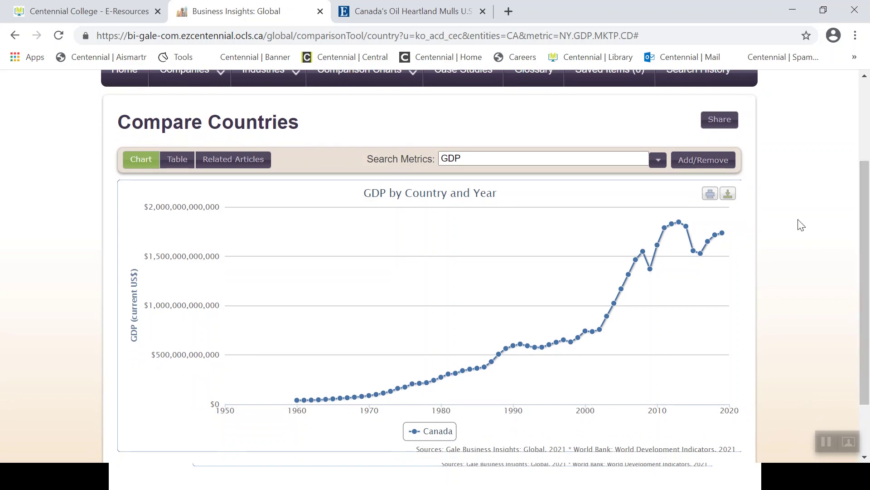
{"action": "left_click", "coordinate": [719, 166]}
{"action": "left_click", "coordinate": [511, 198]}
{"action": "left_click", "coordinate": [511, 198]}
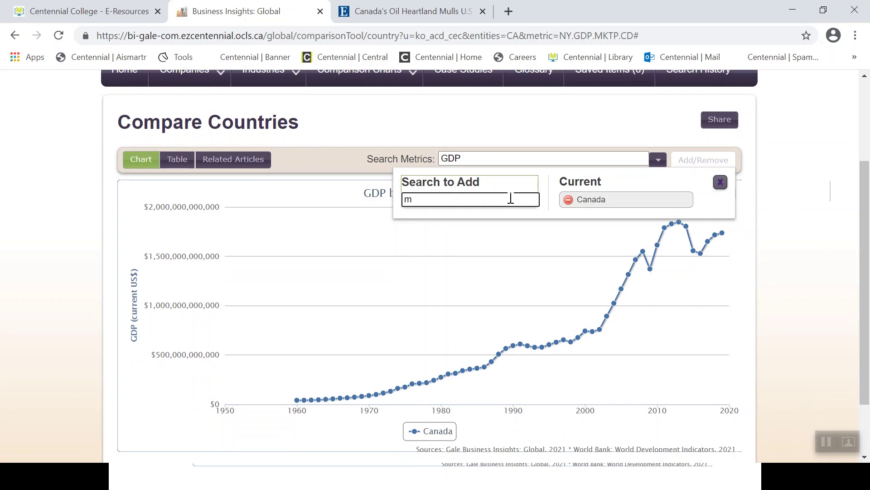
{"action": "type", "text": "myanm"}
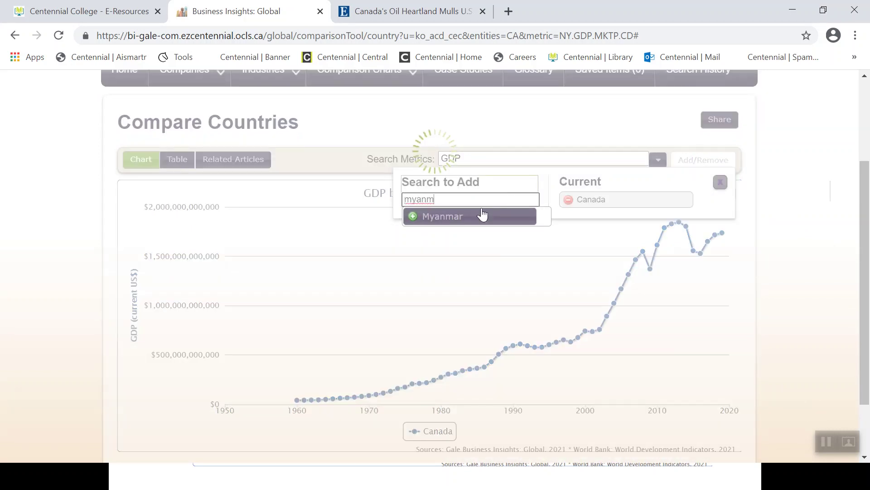
{"action": "left_click", "coordinate": [471, 217]}
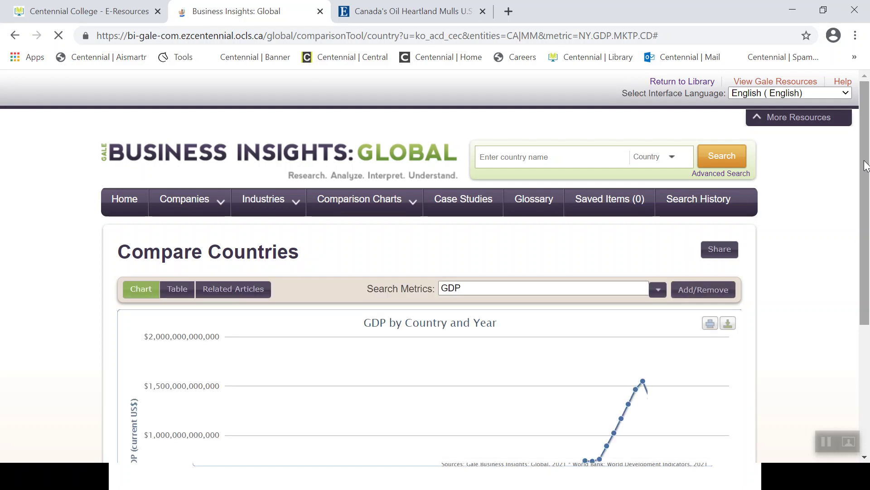
Add Nigeria to the country comparison alongside Canada and Myanmar.
{"action": "left_click_drag", "start_coordinate": [866, 165], "coordinate": [868, 234]}
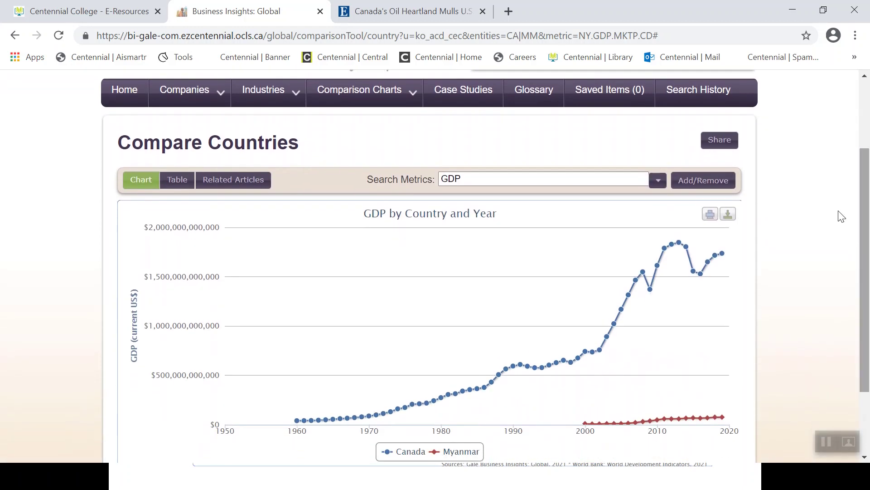
{"action": "left_click", "coordinate": [723, 183]}
{"action": "left_click", "coordinate": [497, 219]}
{"action": "left_click", "coordinate": [497, 220]}
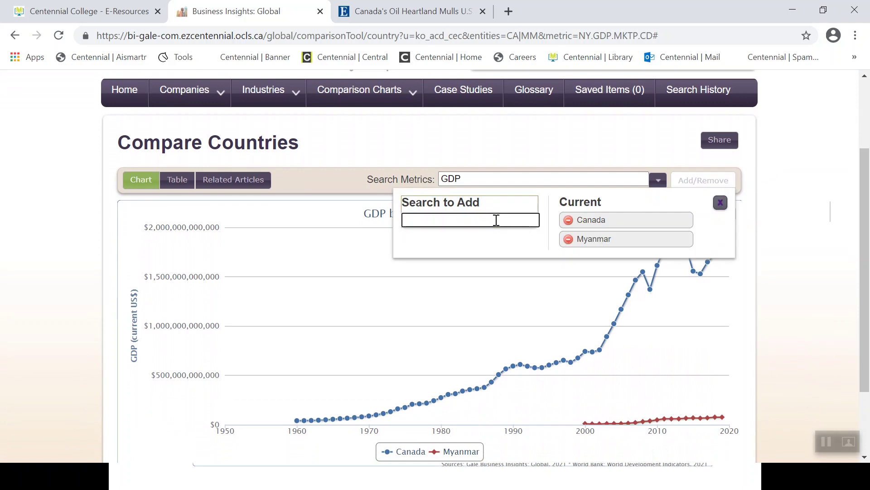
{"action": "type", "text": "nigeria"}
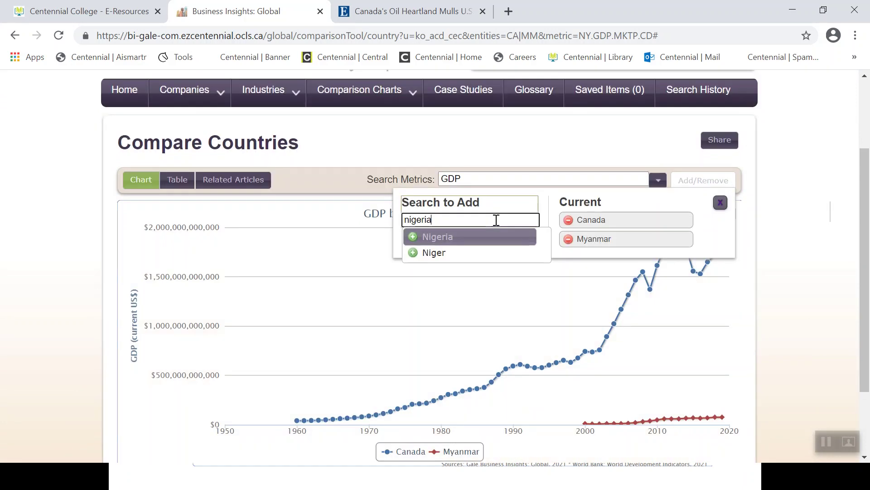
{"action": "left_click", "coordinate": [472, 238]}
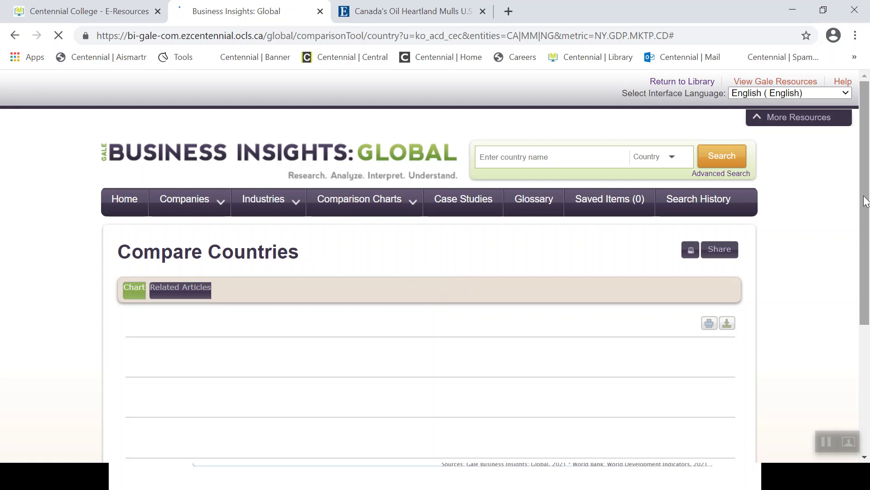
Add Malawi as the fourth country in the GDP comparison chart.
{"action": "left_click_drag", "start_coordinate": [866, 200], "coordinate": [869, 272]}
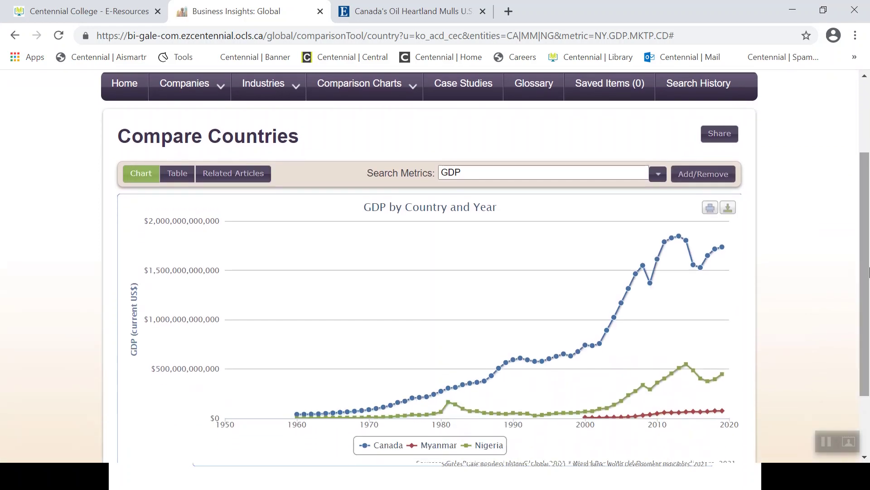
{"action": "left_click", "coordinate": [726, 181]}
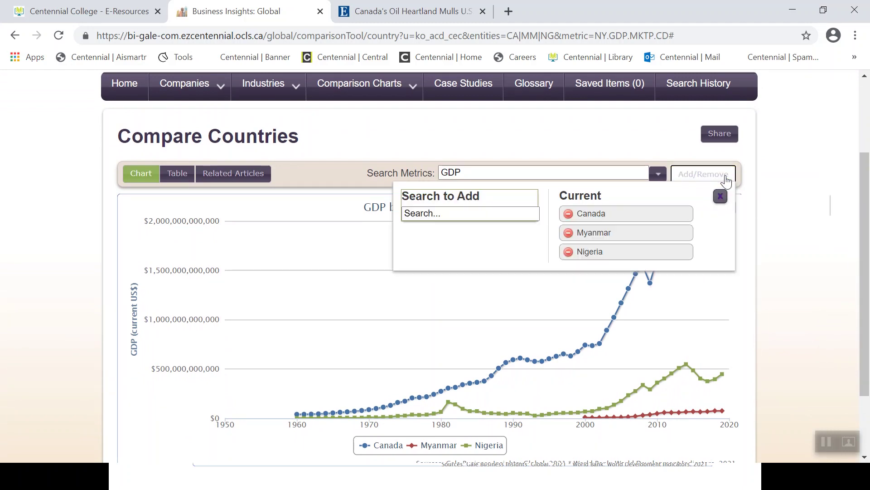
{"action": "left_click", "coordinate": [485, 212]}
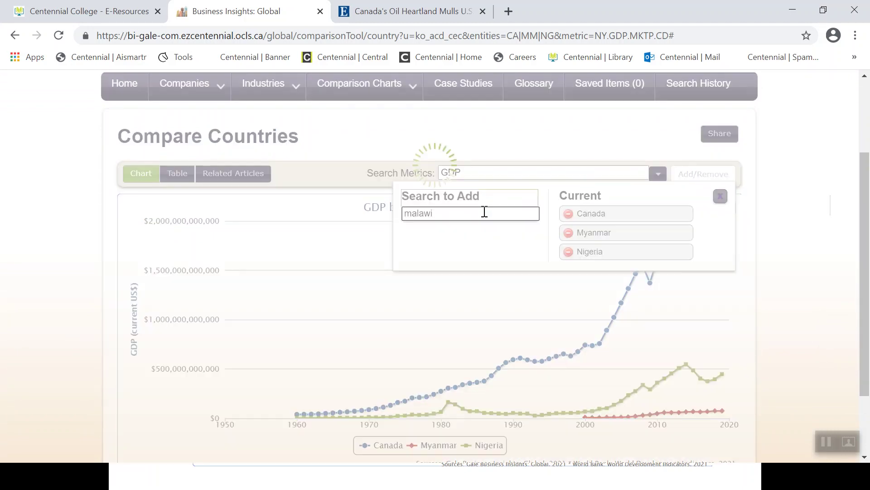
{"action": "left_click", "coordinate": [480, 231]}
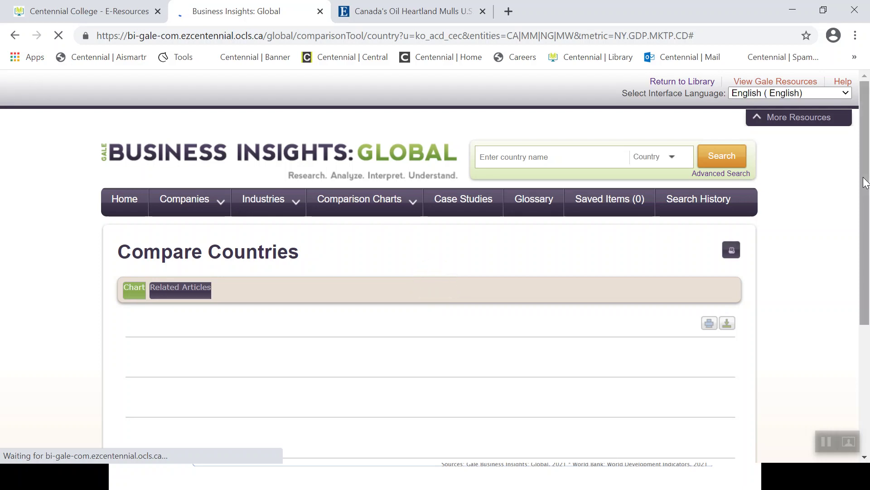
Change the comparison chart's metric to Average Life Expectancy.
{"action": "left_click_drag", "start_coordinate": [866, 183], "coordinate": [868, 274]}
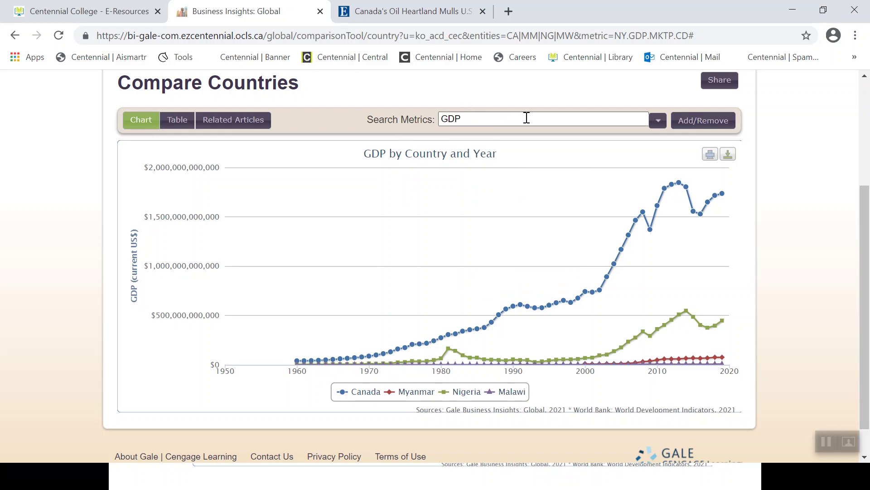
{"action": "left_click", "coordinate": [658, 124]}
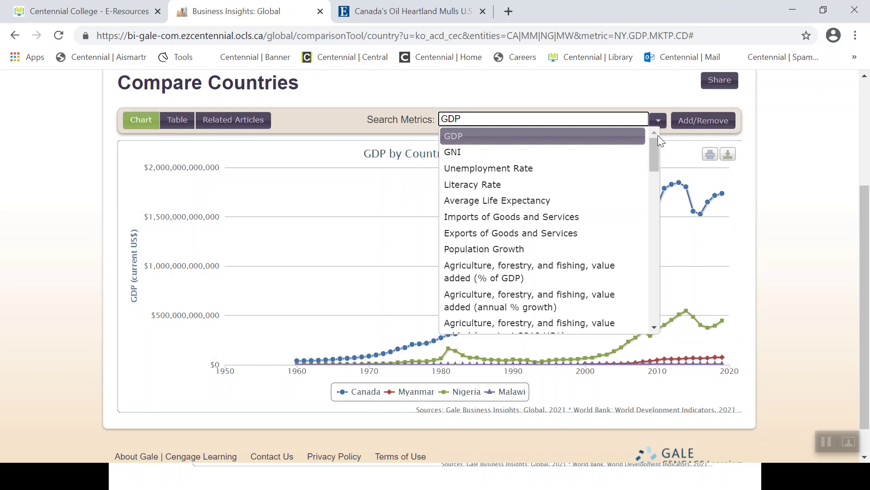
{"action": "mouse_move", "coordinate": [656, 149]}
{"action": "left_mouse_down"}
{"action": "mouse_move", "coordinate": [656, 194]}
{"action": "mouse_move", "coordinate": [654, 152]}
{"action": "left_mouse_up"}
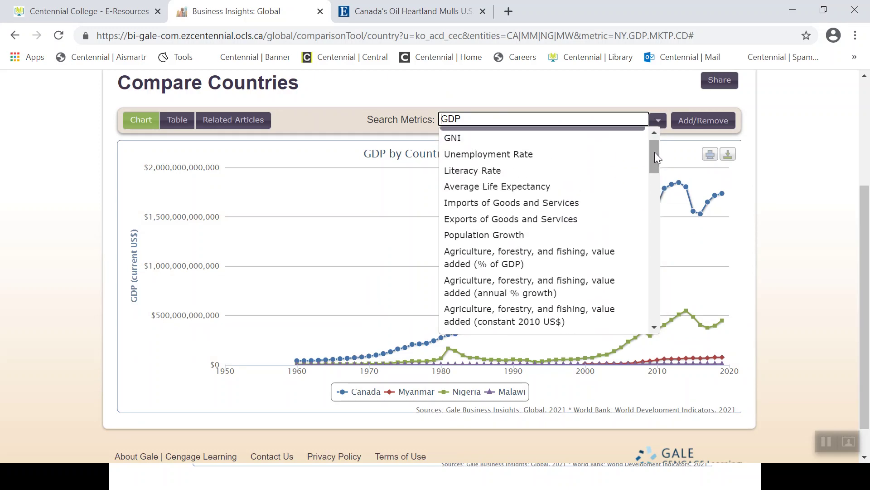
{"action": "left_click", "coordinate": [539, 187]}
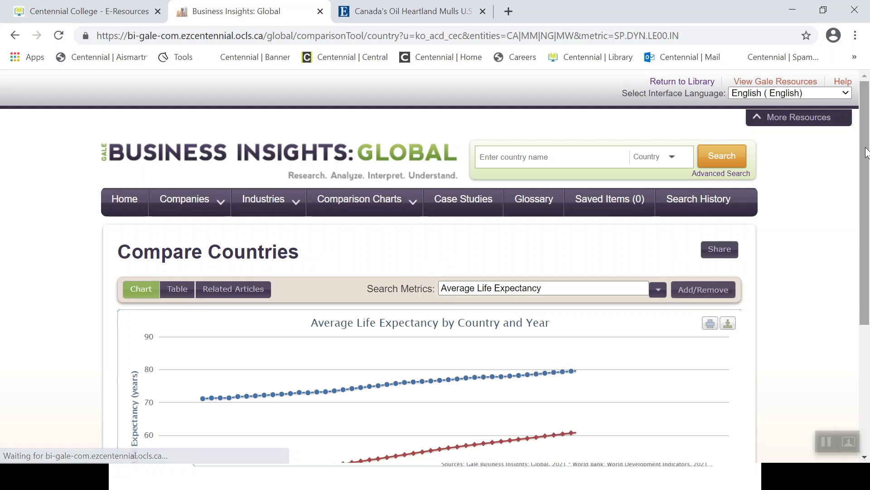
Examine the 2018 life expectancy points of the plotted countries and look over the other available metrics.
{"action": "left_click_drag", "start_coordinate": [867, 152], "coordinate": [869, 252]}
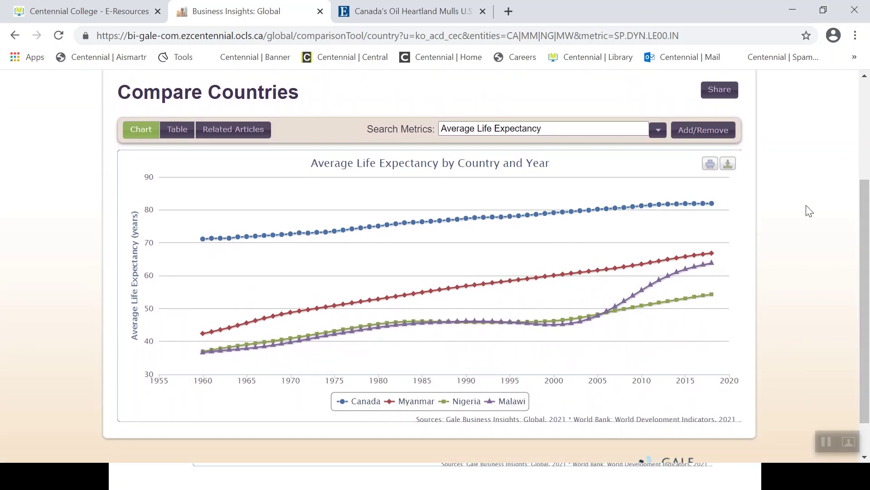
{"action": "mouse_move", "coordinate": [713, 204]}
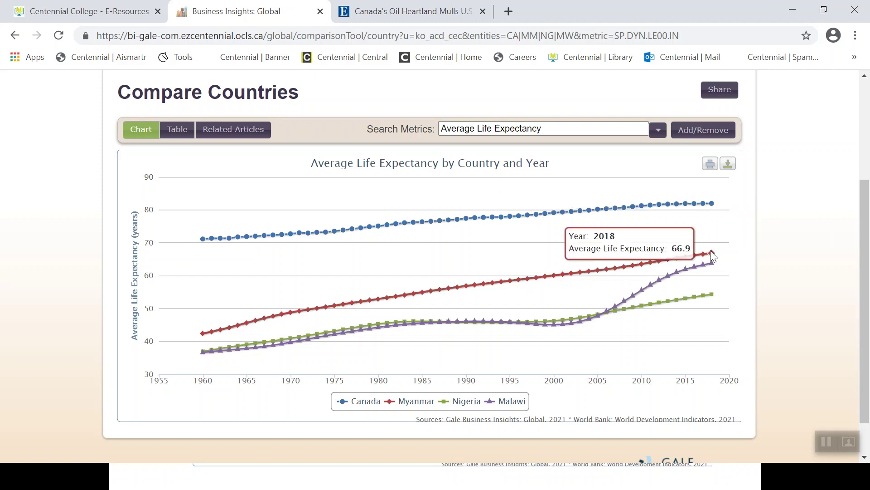
{"action": "mouse_move", "coordinate": [715, 275]}
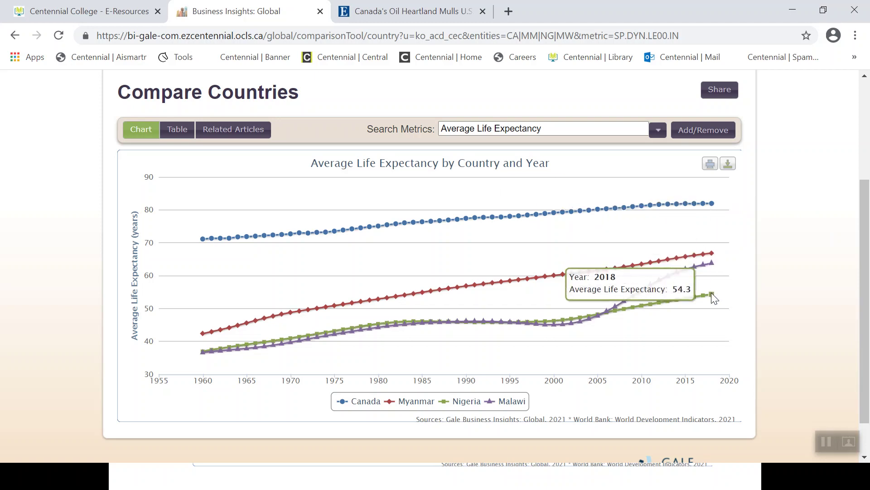
{"action": "left_click", "coordinate": [658, 131]}
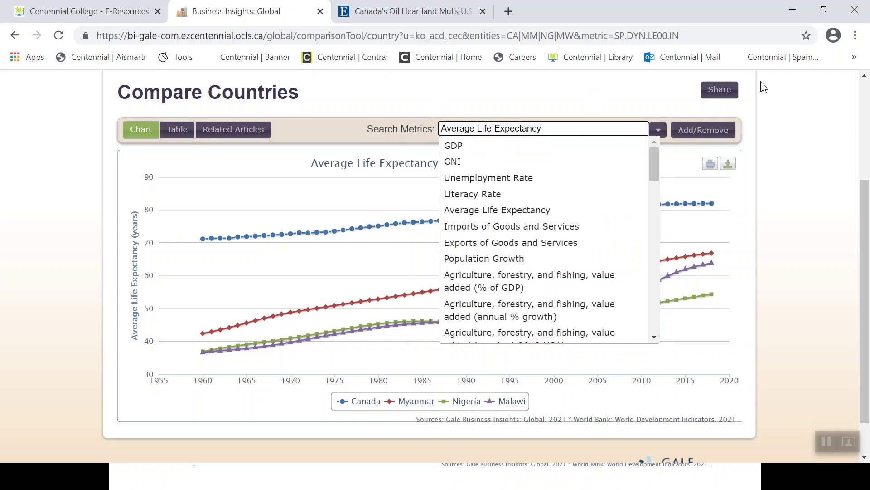
{"action": "left_click", "coordinate": [824, 204]}
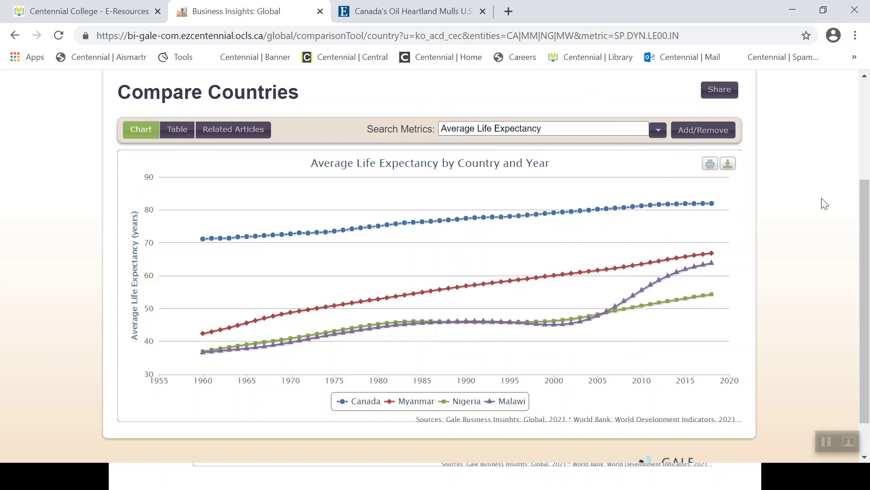
{"action": "left_click_drag", "start_coordinate": [866, 221], "coordinate": [860, 117]}
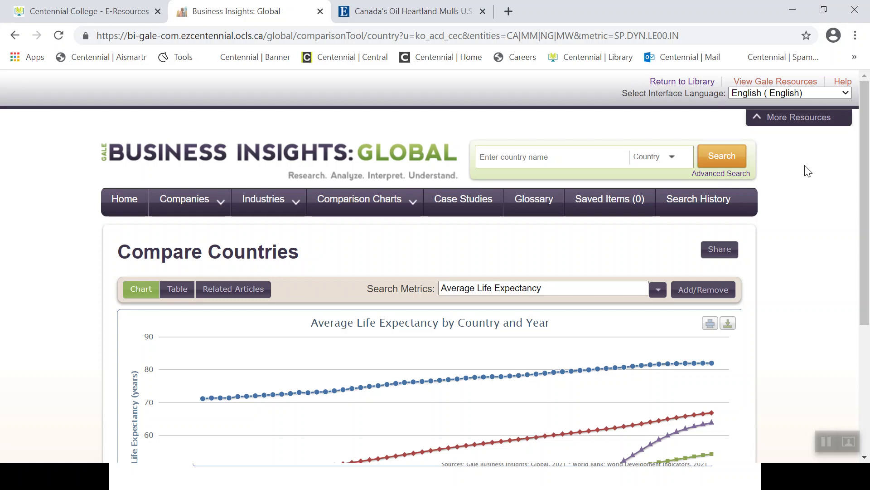
Return to the Centennial College Libraries E-Resources page, search for CountryWatch and open the database.
{"action": "left_click", "coordinate": [131, 16]}
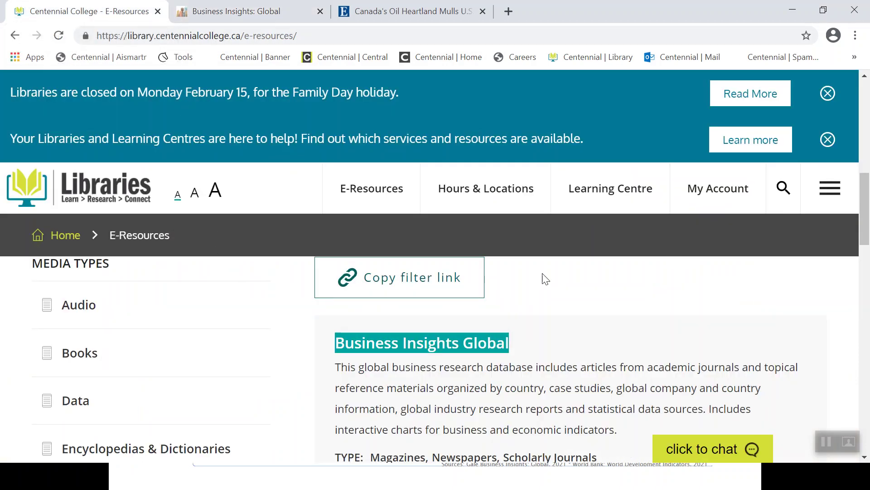
{"action": "left_click_drag", "start_coordinate": [860, 232], "coordinate": [860, 213]}
{"action": "left_click", "coordinate": [591, 294]}
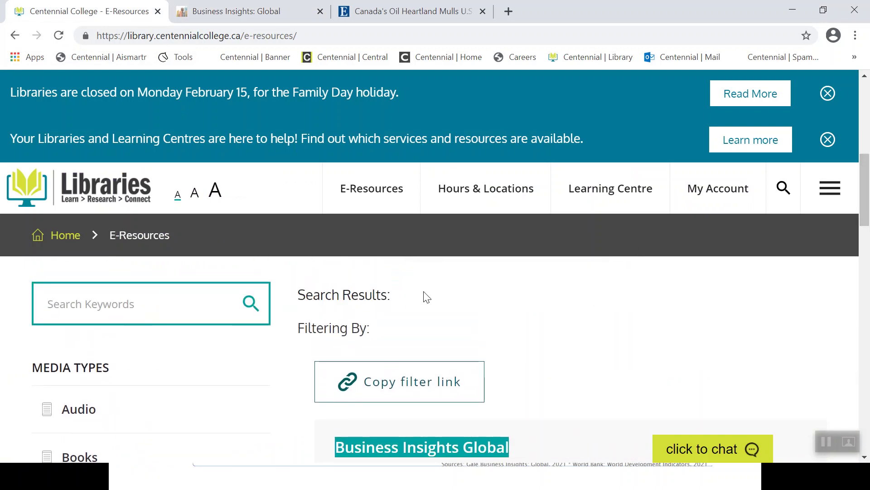
{"action": "left_click", "coordinate": [158, 309]}
{"action": "type", "text": "country"}
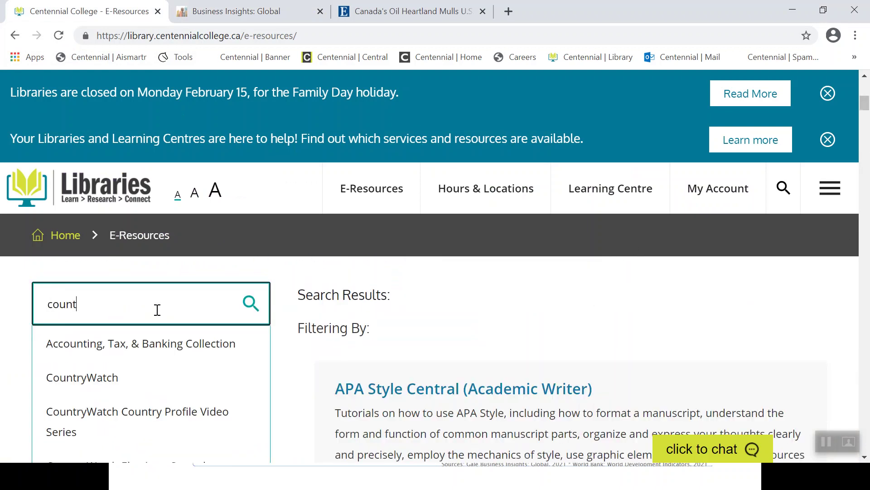
{"action": "left_click", "coordinate": [113, 338]}
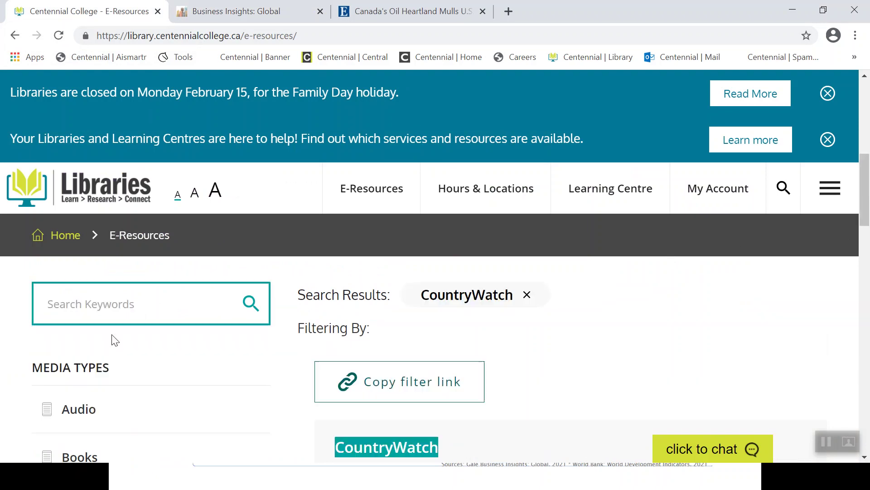
{"action": "scroll", "coordinate": [394, 317], "scroll_direction": "down", "scroll_amount": 3}
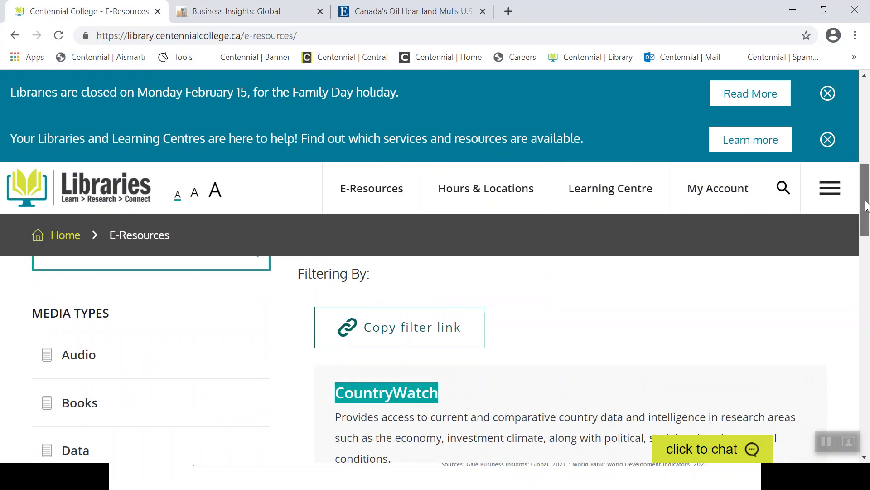
{"action": "left_click", "coordinate": [387, 336]}
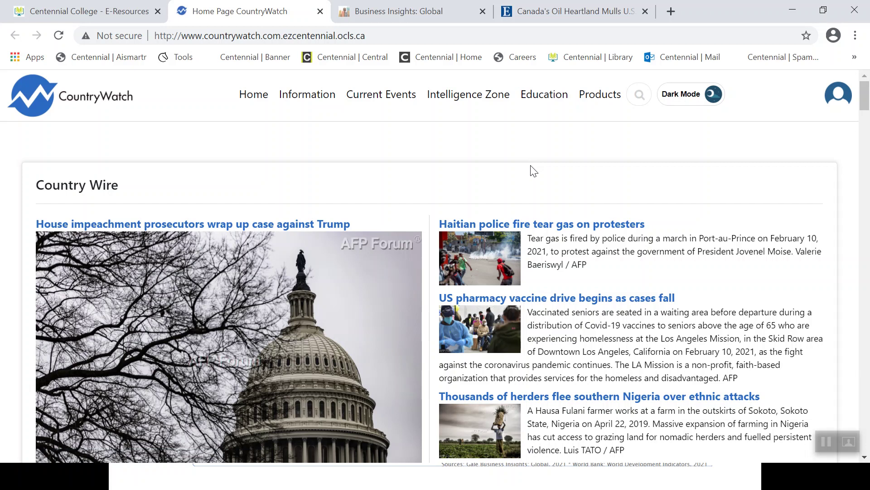
Open the Country Reviews in CountryWatch and select India as the country.
{"action": "left_click", "coordinate": [490, 103]}
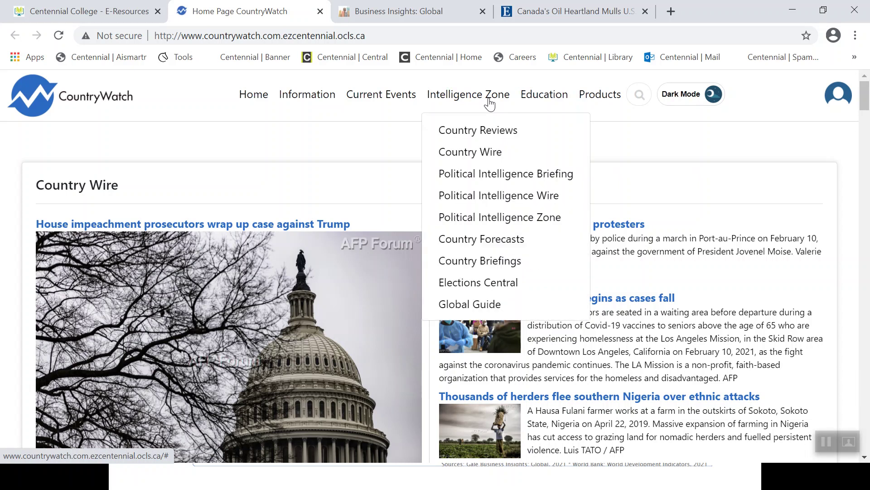
{"action": "left_click", "coordinate": [508, 132]}
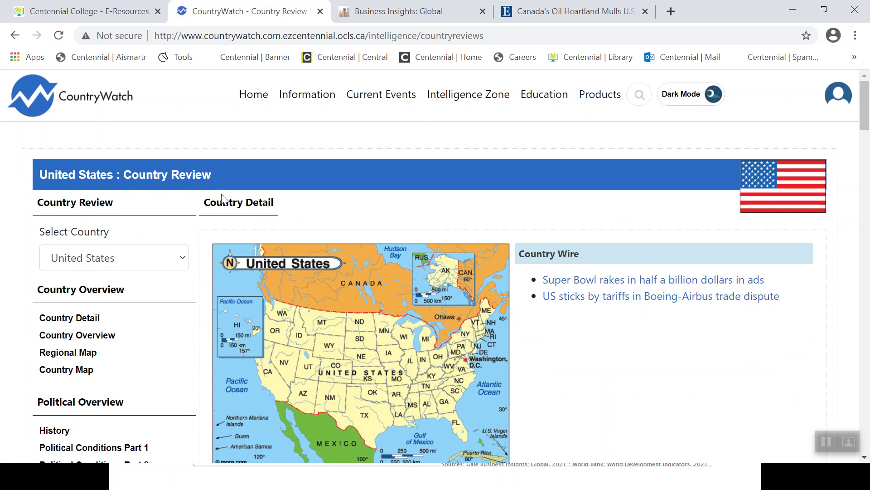
{"action": "left_click", "coordinate": [184, 261]}
{"action": "scroll", "coordinate": [194, 229], "scroll_direction": "down", "scroll_amount": 1}
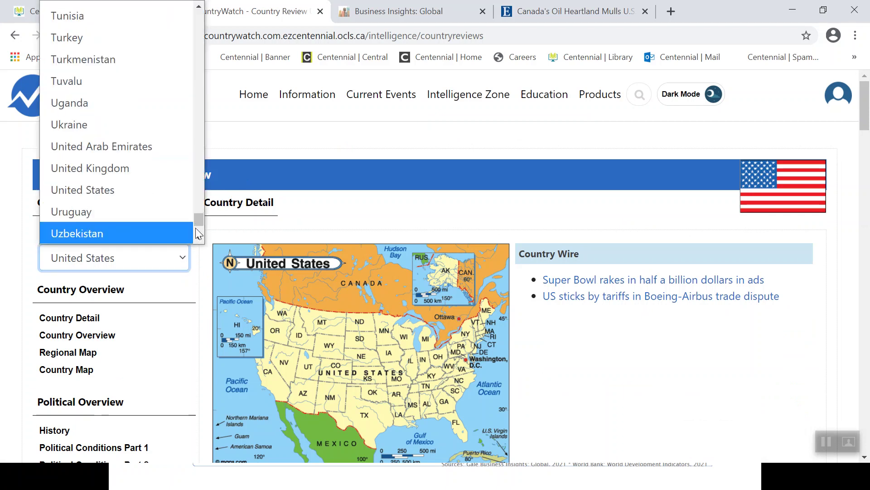
{"action": "left_click_drag", "start_coordinate": [197, 219], "coordinate": [189, 119]}
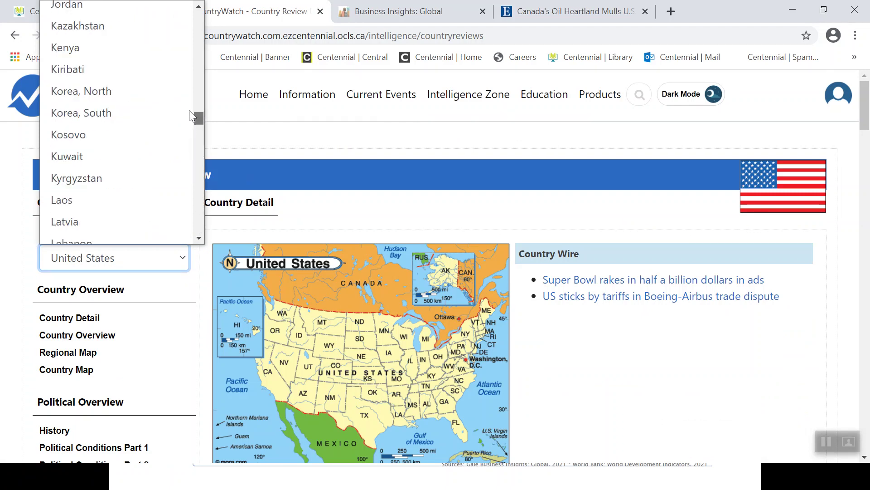
{"action": "scroll", "coordinate": [189, 110], "scroll_direction": "up", "scroll_amount": 4}
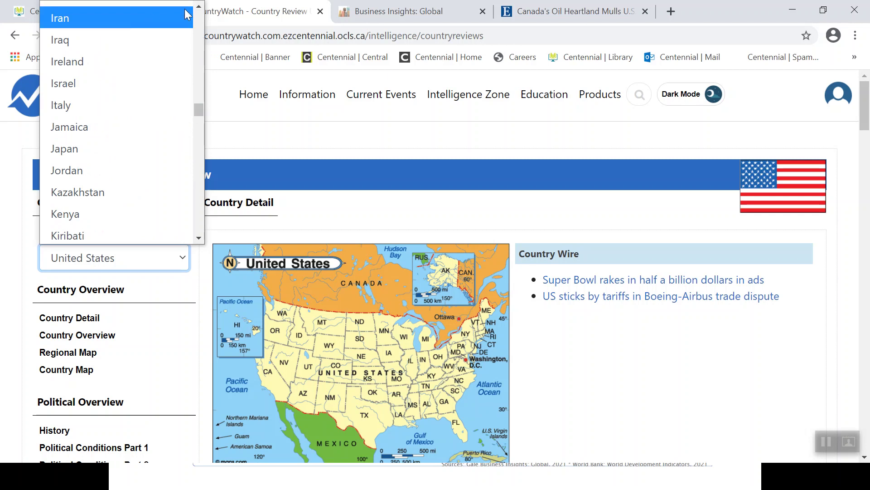
{"action": "left_click", "coordinate": [198, 7]}
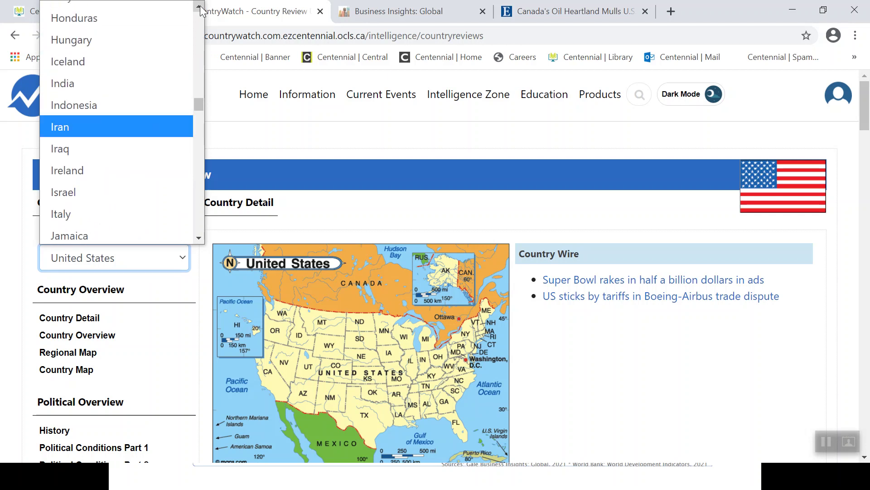
{"action": "left_click", "coordinate": [74, 137]}
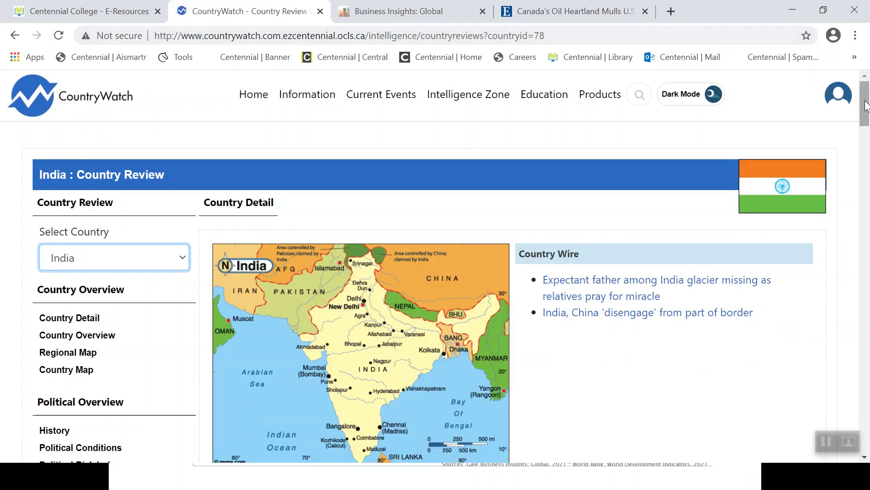
Open the Economic Conditions section of India's country review and check the update year and supplementary sources of its overview.
{"action": "left_click_drag", "start_coordinate": [866, 105], "coordinate": [867, 138]}
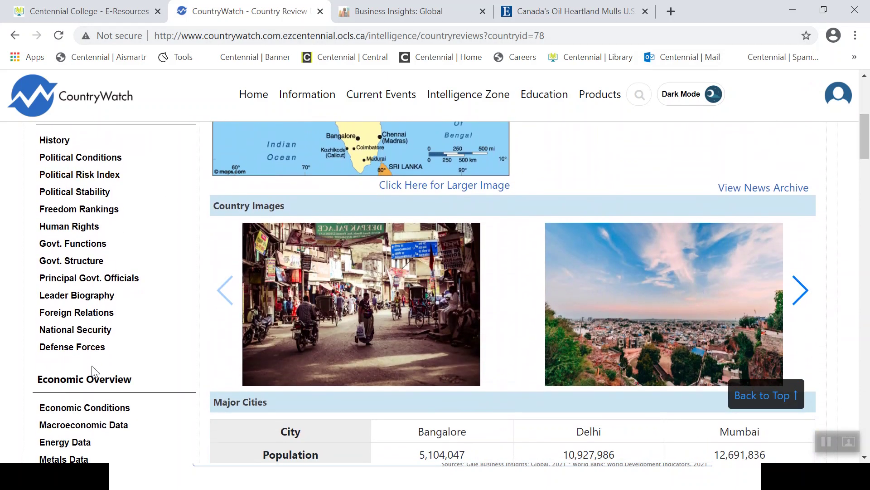
{"action": "left_click_drag", "start_coordinate": [867, 123], "coordinate": [858, 146]}
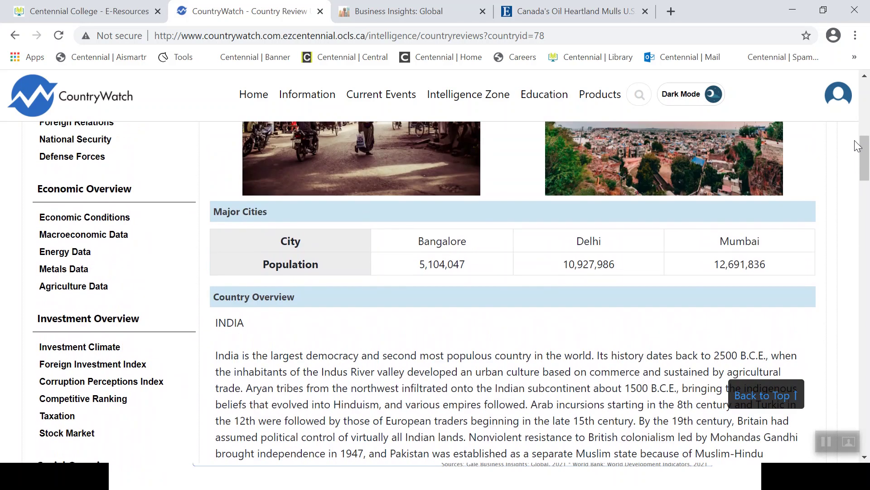
{"action": "left_click", "coordinate": [111, 217]}
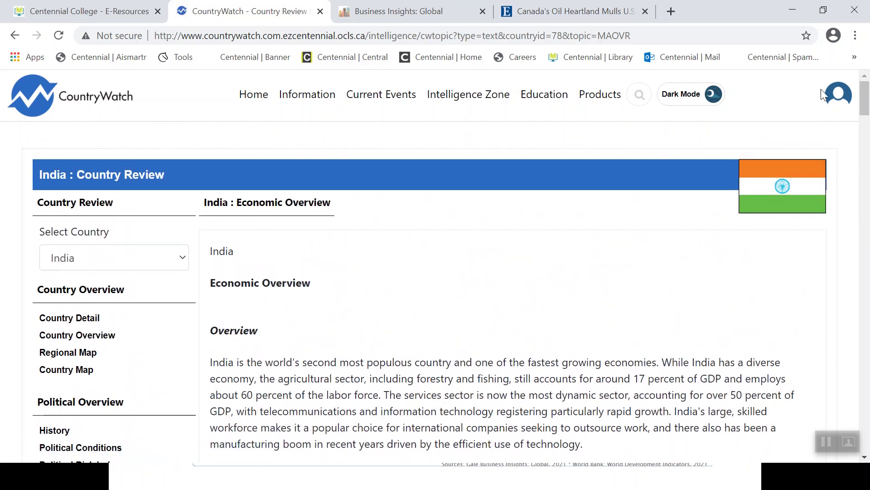
{"action": "left_click_drag", "start_coordinate": [864, 96], "coordinate": [868, 398]}
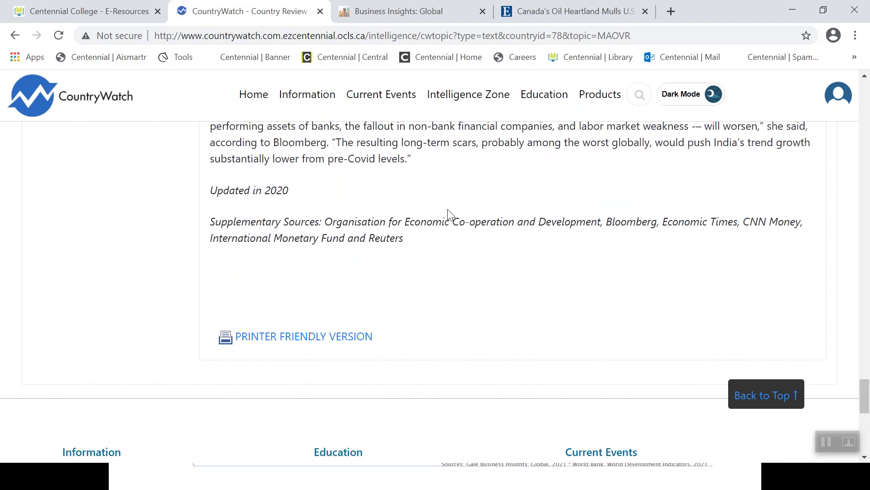
{"action": "left_click_drag", "start_coordinate": [288, 191], "coordinate": [215, 196]}
{"action": "left_click_drag", "start_coordinate": [867, 386], "coordinate": [843, 95]}
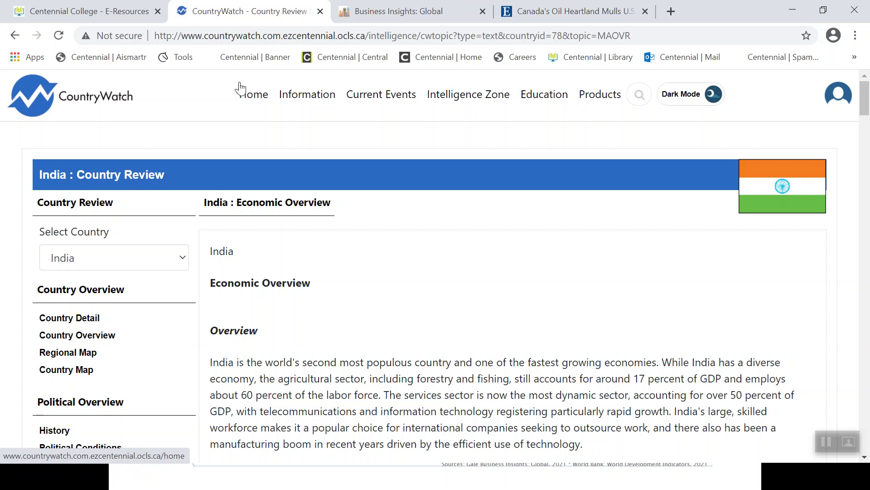
Open the Country Wire news and choose Burma (Myanmar) as the country.
{"action": "left_click", "coordinate": [497, 101]}
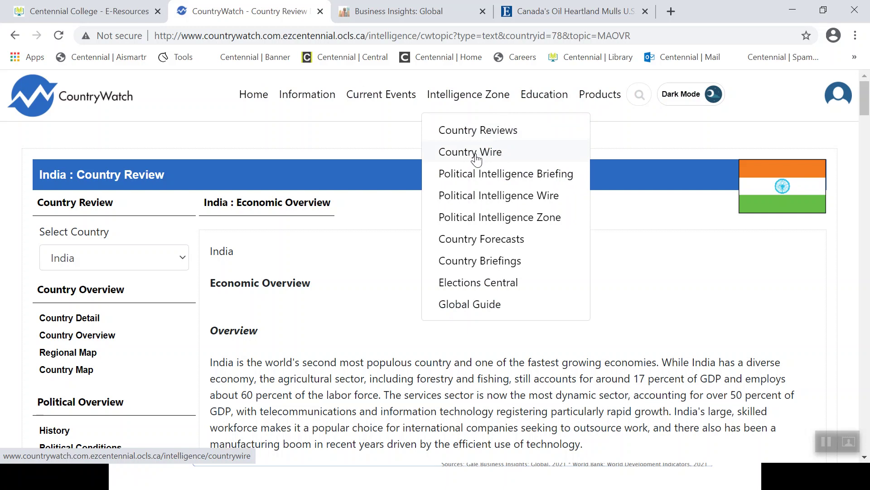
{"action": "left_click", "coordinate": [499, 158]}
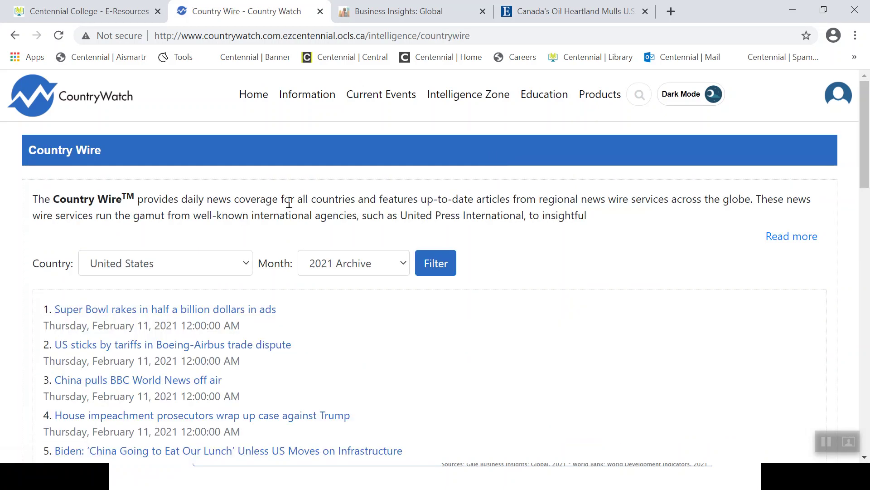
{"action": "left_click", "coordinate": [249, 265]}
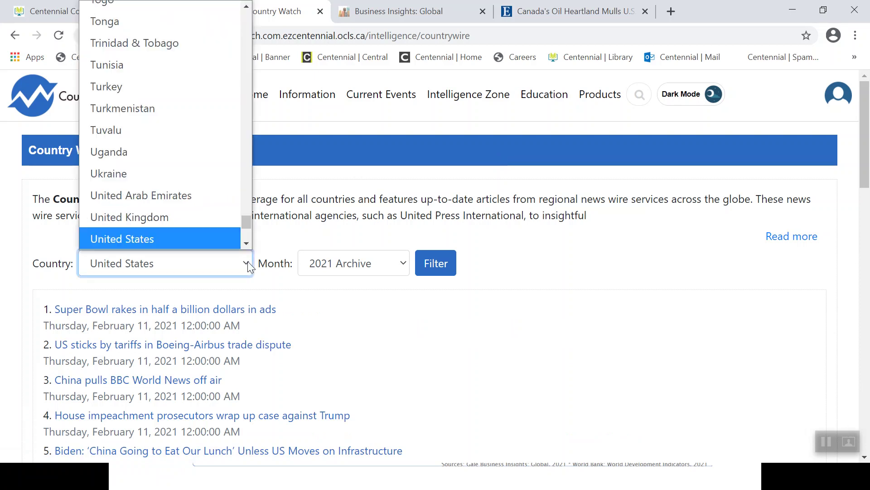
{"action": "left_click_drag", "start_coordinate": [245, 222], "coordinate": [236, 45]}
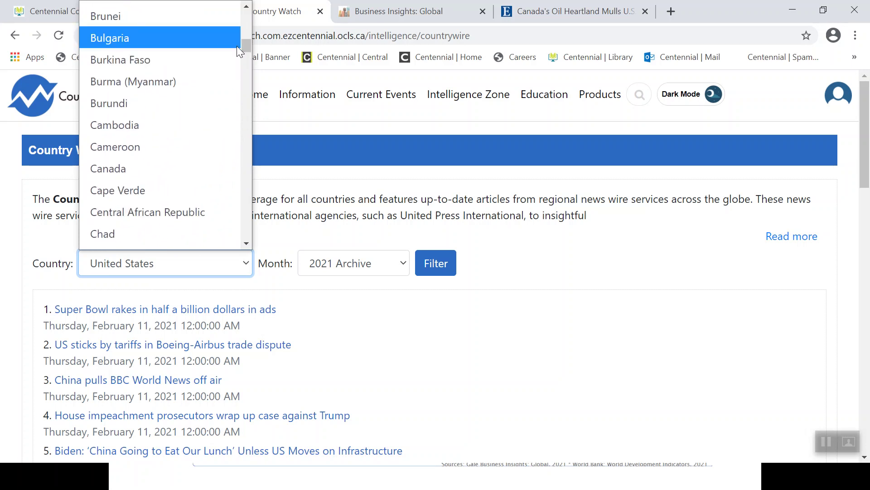
{"action": "left_click", "coordinate": [165, 82]}
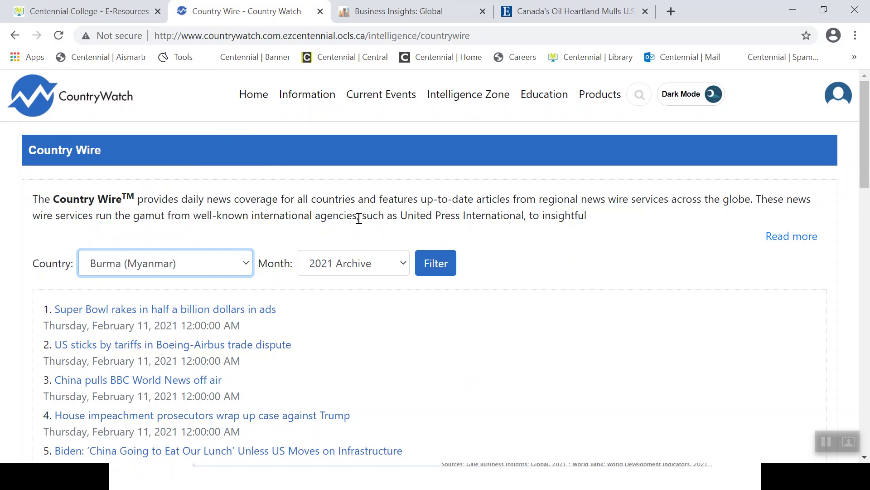
Set the Country Wire month to January 2021 and filter the news list.
{"action": "left_click", "coordinate": [404, 264]}
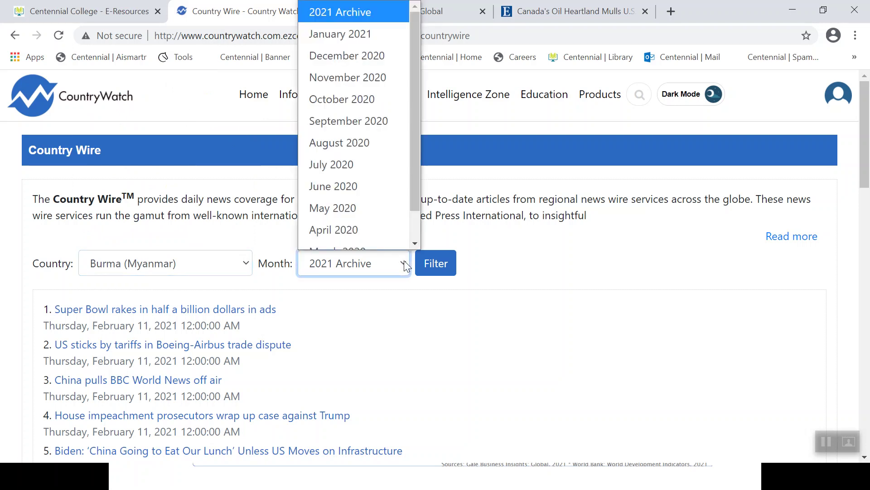
{"action": "scroll", "coordinate": [404, 219], "scroll_direction": "down", "scroll_amount": 1}
{"action": "left_click_drag", "start_coordinate": [413, 199], "coordinate": [412, 153]}
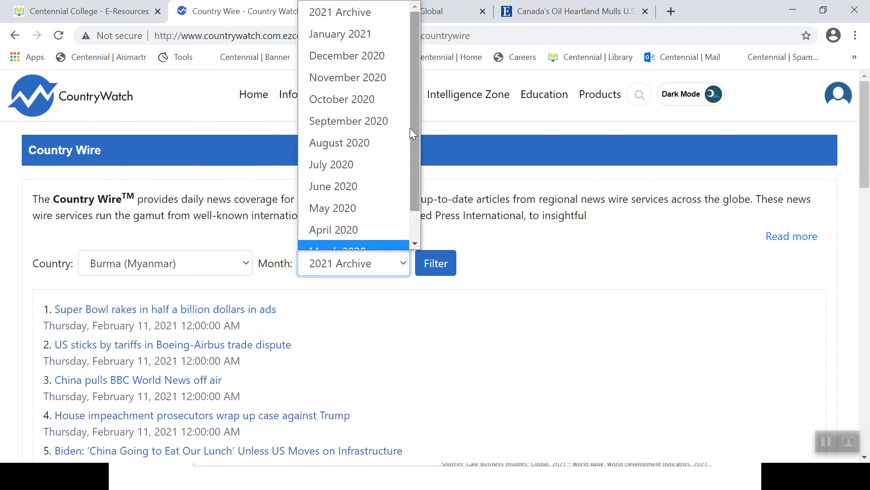
{"action": "left_click", "coordinate": [355, 35]}
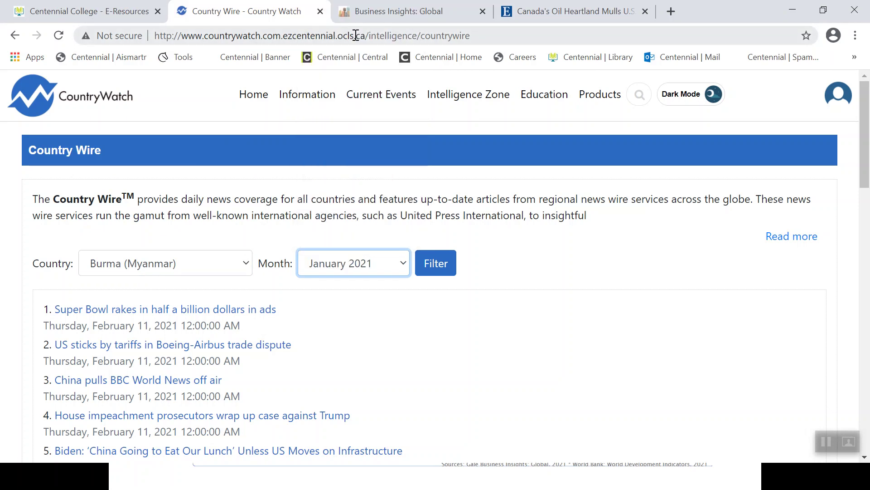
{"action": "left_click", "coordinate": [435, 270]}
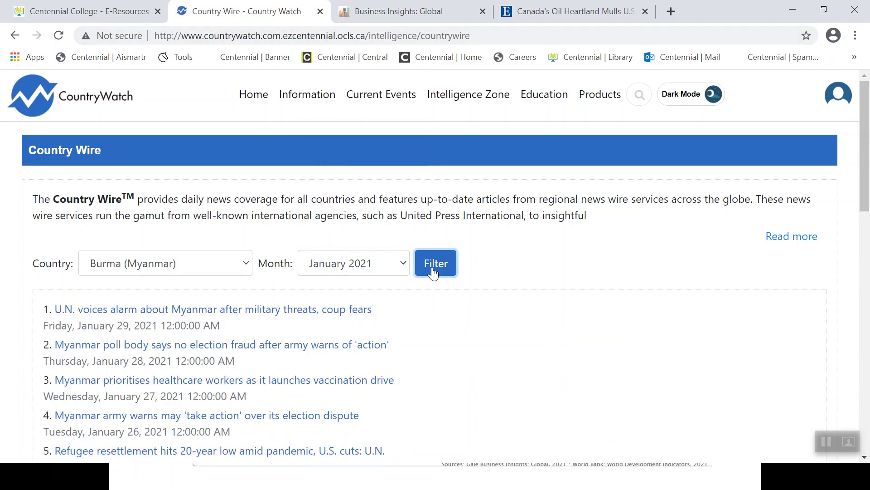
Open the story "U.N. voices alarm about Myanmar after military threats, coup fears" from the filtered news list.
{"action": "left_click_drag", "start_coordinate": [863, 181], "coordinate": [868, 234]}
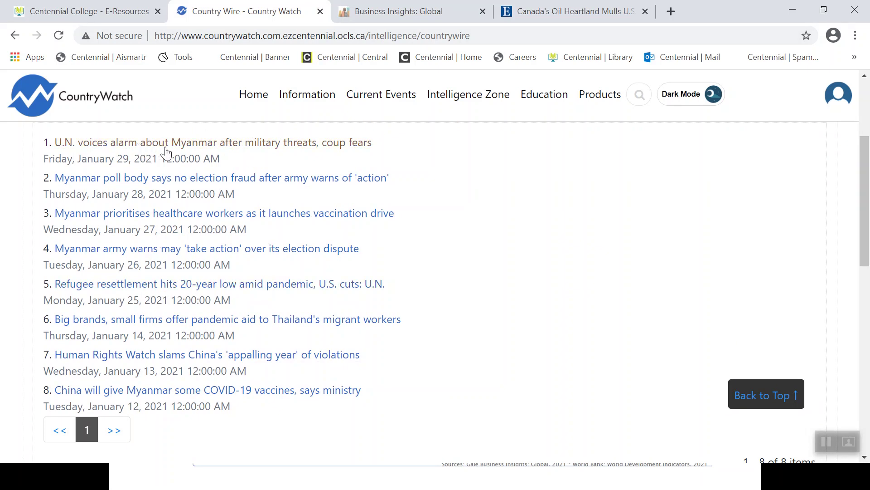
{"action": "left_click", "coordinate": [274, 144]}
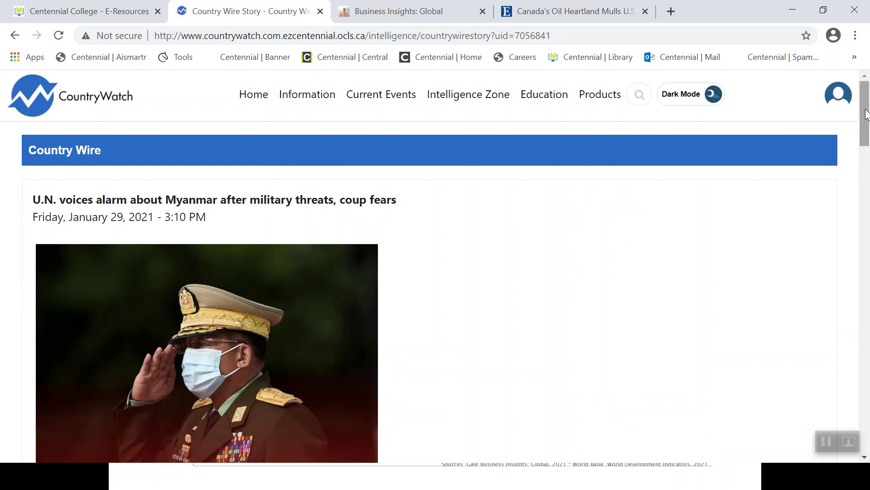
{"action": "mouse_move", "coordinate": [867, 116]}
{"action": "left_mouse_down"}
{"action": "mouse_move", "coordinate": [869, 345]}
{"action": "mouse_move", "coordinate": [863, 114]}
{"action": "left_mouse_up"}
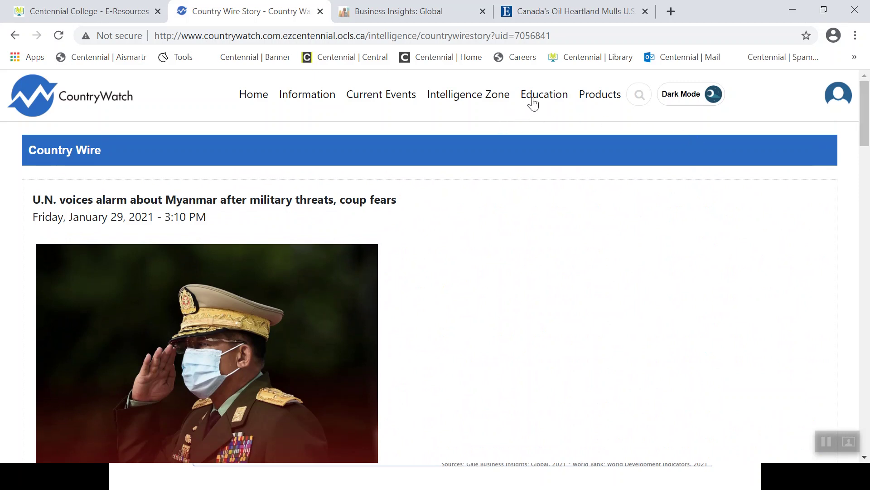
Open CountryWatch's Country Data tool and select Real GDP Growth Rate as the data element.
{"action": "left_click", "coordinate": [557, 102]}
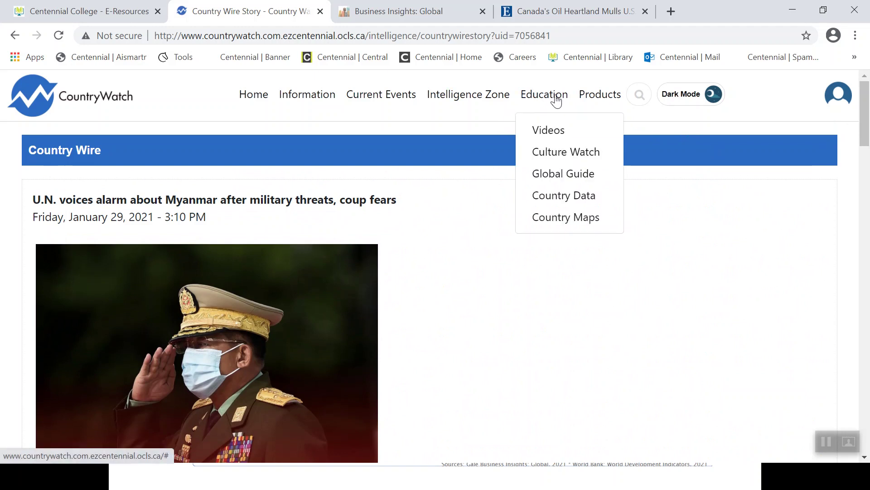
{"action": "left_click", "coordinate": [576, 199]}
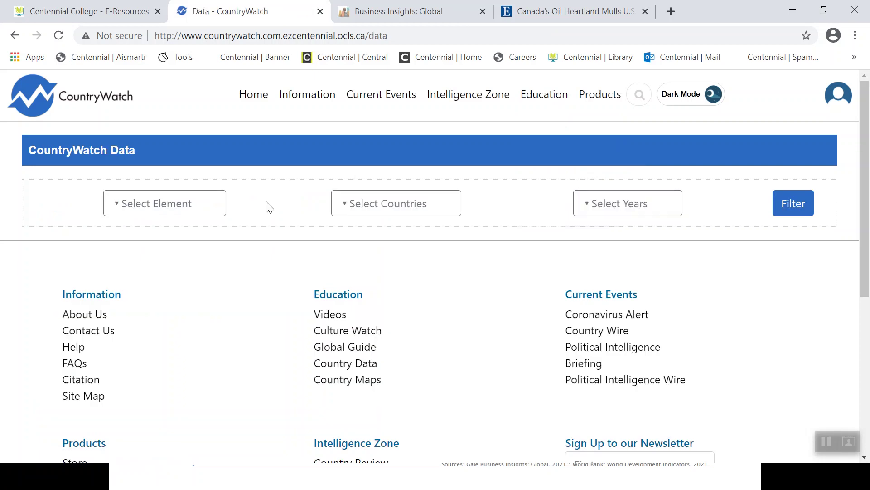
{"action": "left_click", "coordinate": [210, 209]}
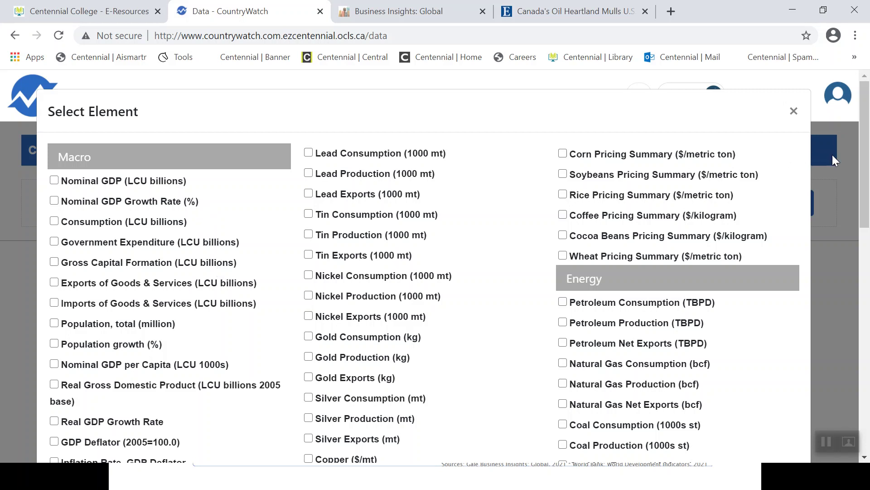
{"action": "left_click_drag", "start_coordinate": [866, 164], "coordinate": [867, 211]}
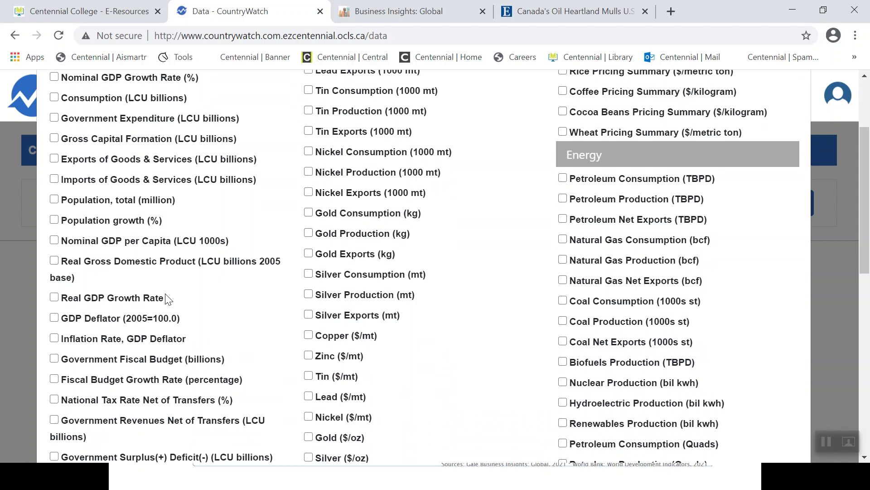
{"action": "left_click", "coordinate": [54, 298]}
{"action": "left_click_drag", "start_coordinate": [866, 176], "coordinate": [869, 340]}
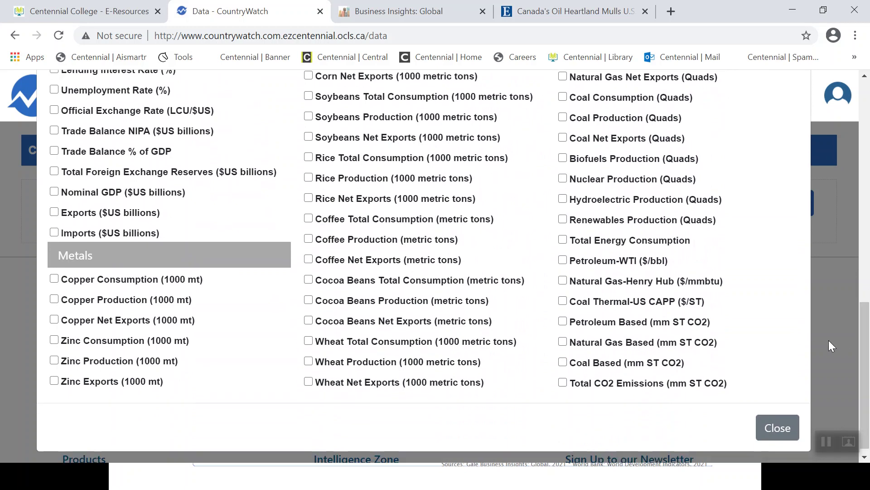
{"action": "left_click", "coordinate": [777, 426]}
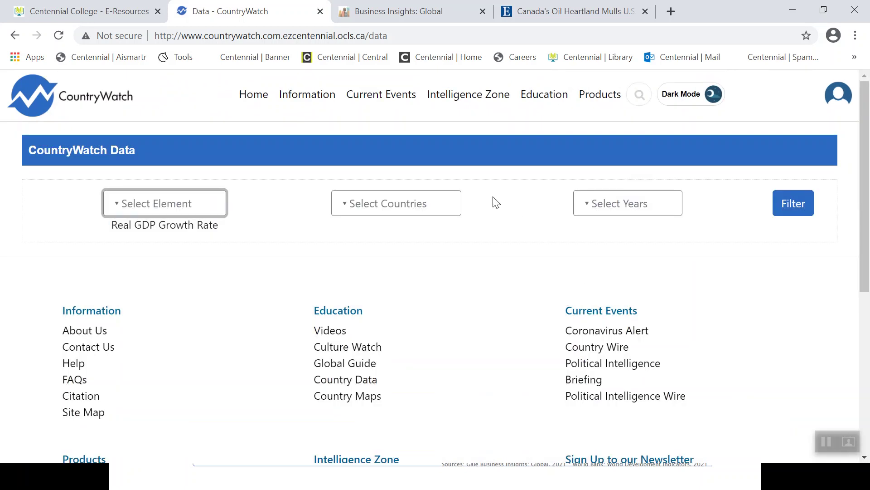
Select India and Canada as the countries for the data query.
{"action": "left_click", "coordinate": [443, 205]}
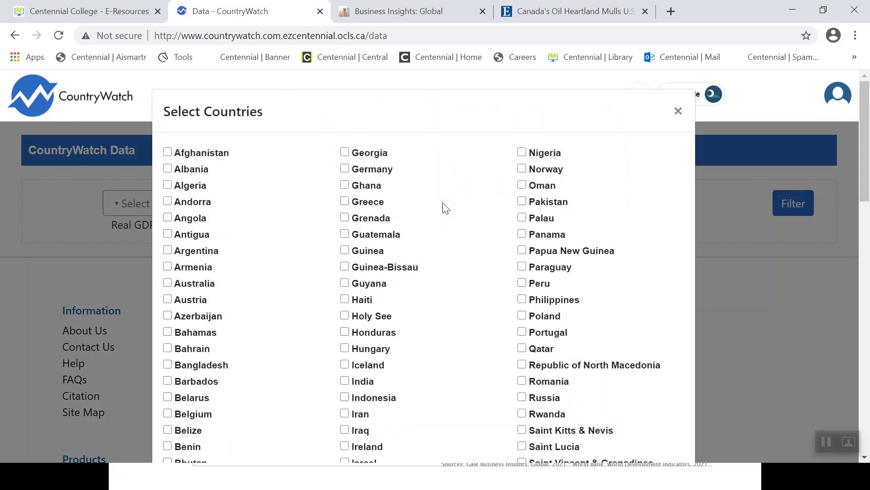
{"action": "scroll", "coordinate": [854, 159], "scroll_direction": "down", "scroll_amount": 3}
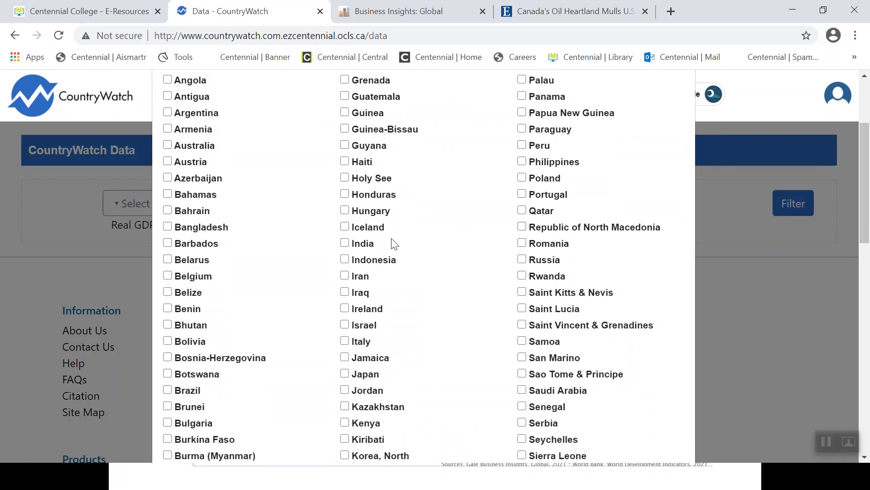
{"action": "left_click", "coordinate": [345, 243]}
{"action": "scroll", "coordinate": [847, 199], "scroll_direction": "down", "scroll_amount": 5}
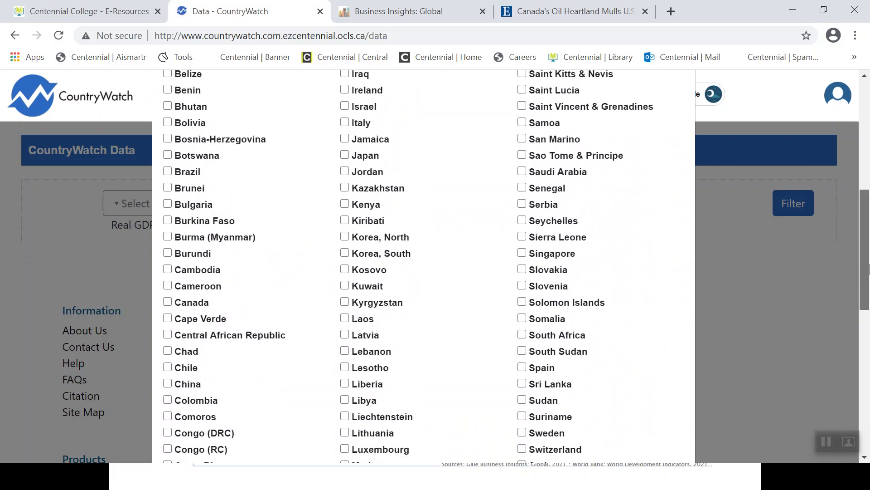
{"action": "left_click", "coordinate": [168, 286]}
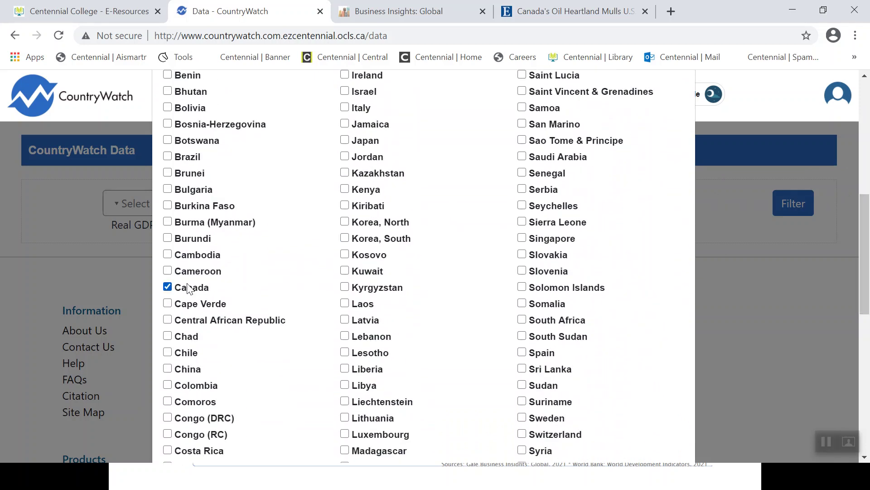
{"action": "left_click_drag", "start_coordinate": [868, 205], "coordinate": [868, 348]}
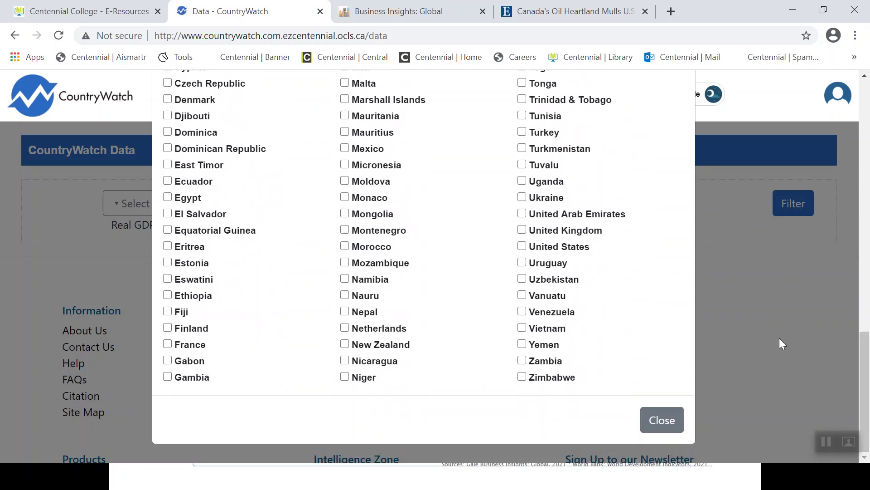
{"action": "left_click", "coordinate": [673, 422]}
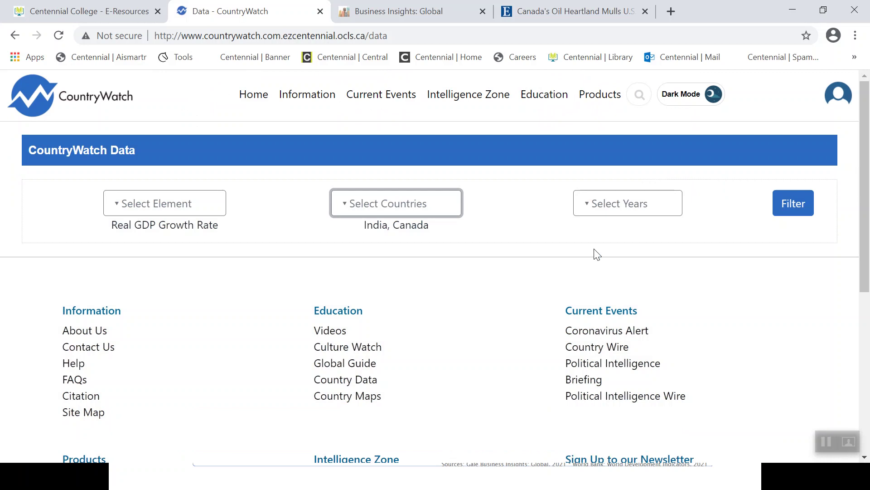
Select all years from 2016 to 2021 for the data query.
{"action": "left_click", "coordinate": [613, 210]}
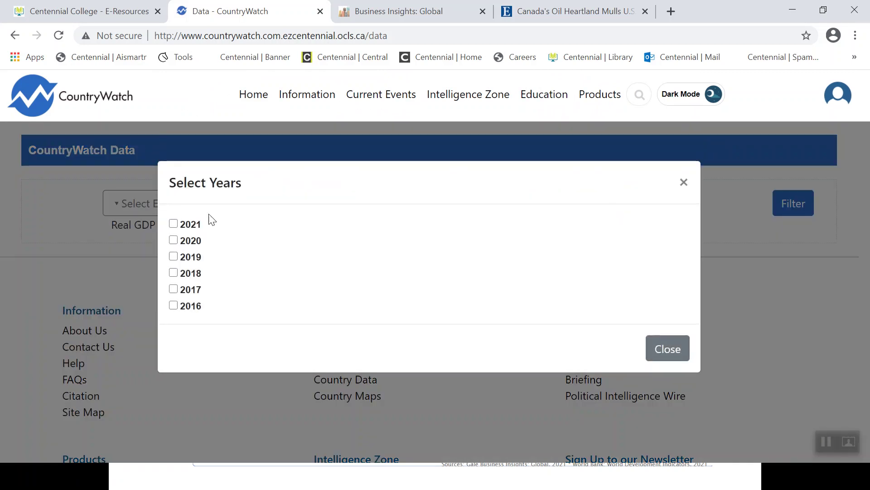
{"action": "left_click", "coordinate": [175, 224]}
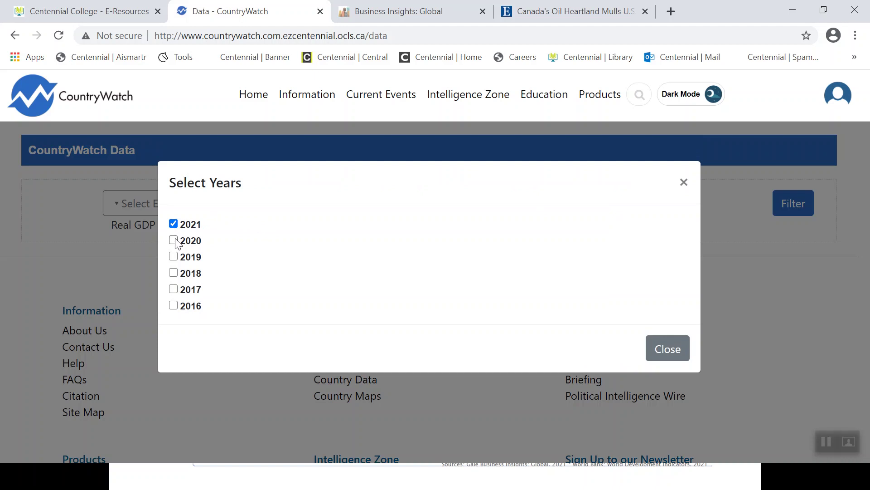
{"action": "left_click", "coordinate": [174, 240]}
{"action": "left_click", "coordinate": [174, 257]}
{"action": "left_click", "coordinate": [174, 273]}
{"action": "left_click", "coordinate": [174, 289]}
{"action": "left_click", "coordinate": [174, 305]}
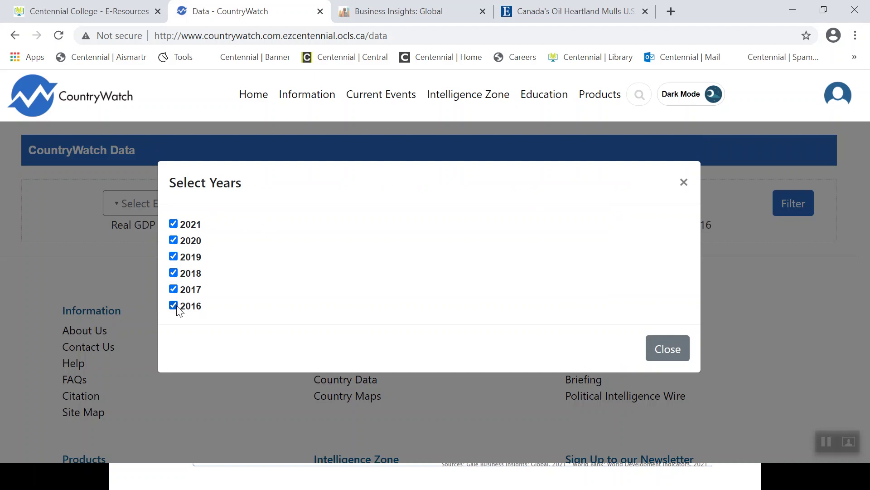
{"action": "left_click", "coordinate": [674, 363]}
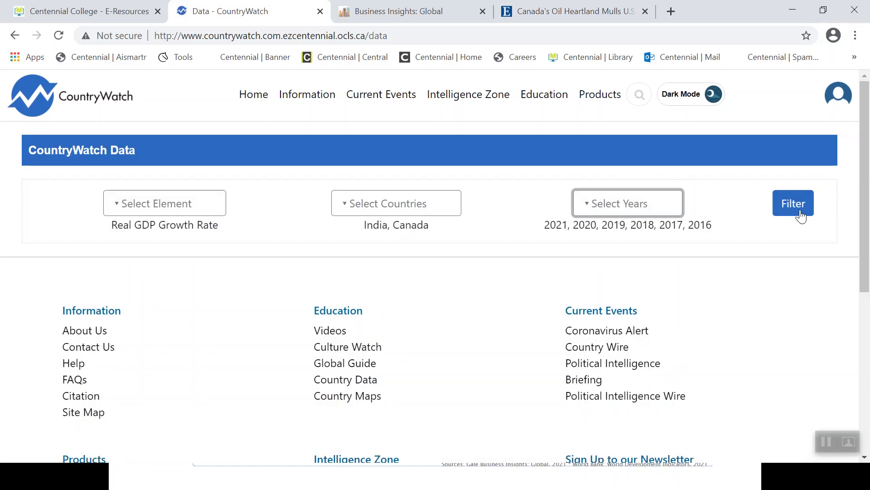
Run the data filter to view the Real GDP Growth Rate tables for Canada and India, and switch back to the presentation slides.
{"action": "left_click", "coordinate": [801, 217]}
{"action": "left_click_drag", "start_coordinate": [863, 213], "coordinate": [869, 252]}
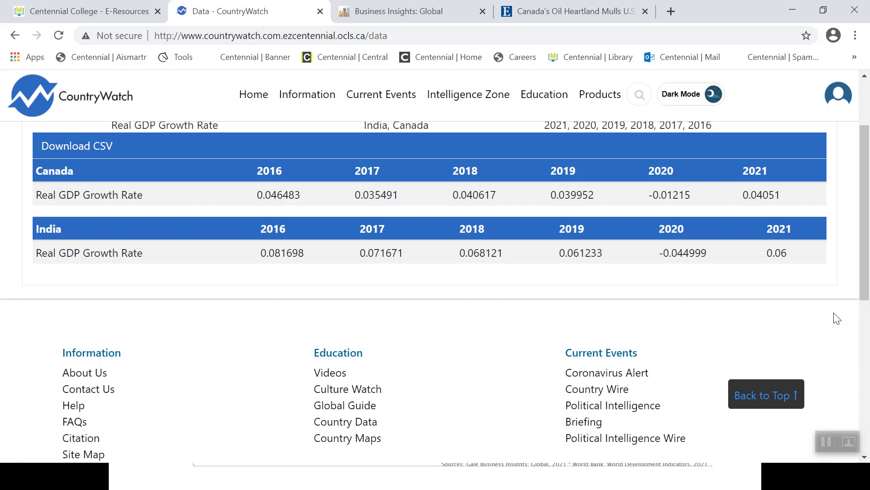
{"action": "key", "text": "alt+Tab"}
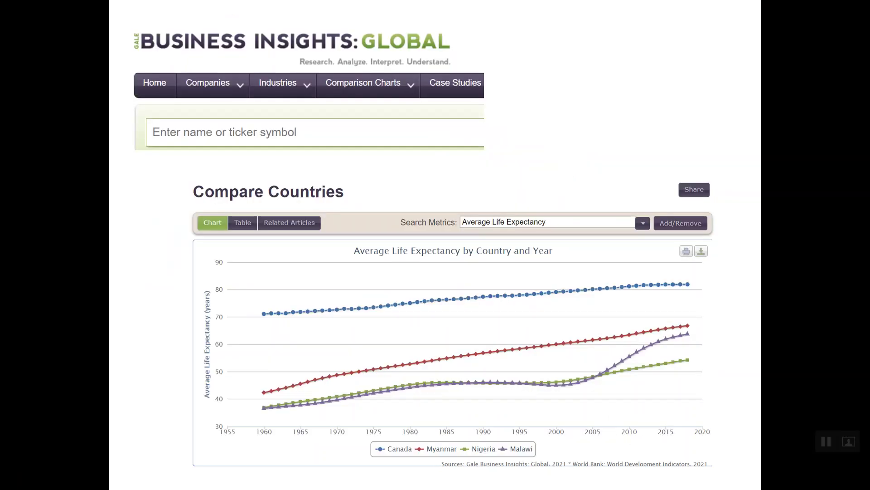
Advance the presentation past the CountryWatch slide to the Passport slide, and switch back to the browser.
{"action": "key", "text": "Right"}
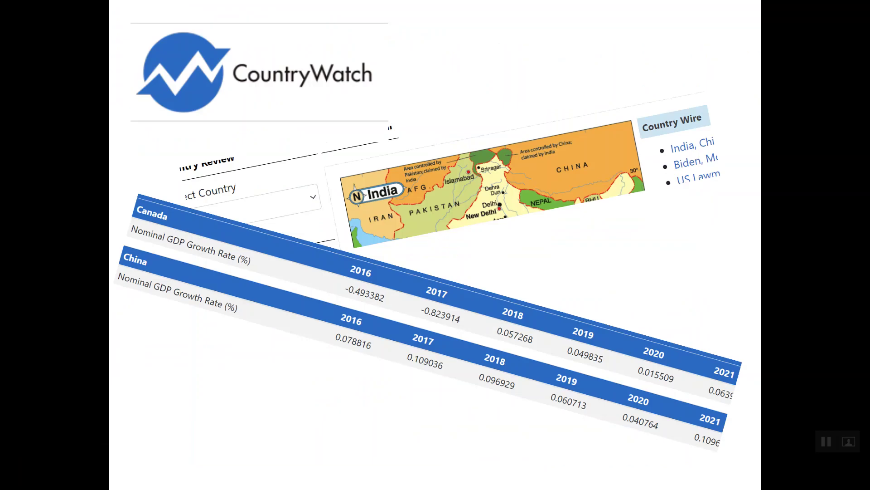
{"action": "key", "text": "Right"}
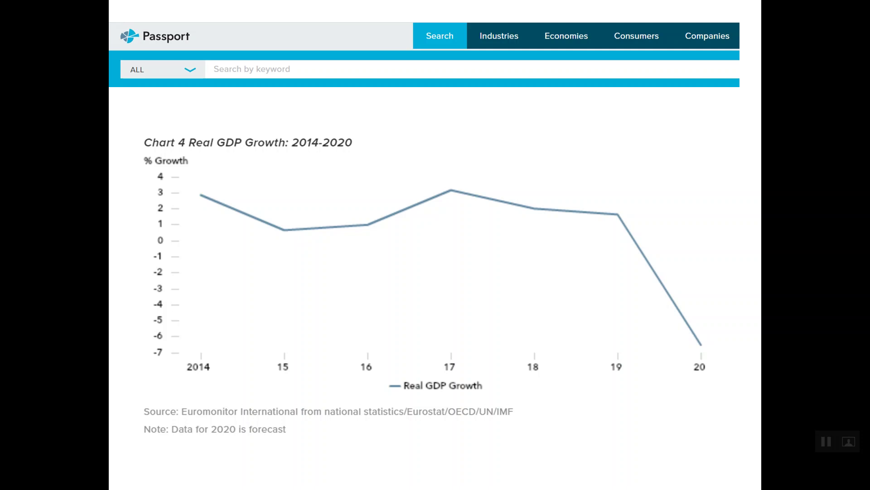
{"action": "key", "text": "alt+Tab"}
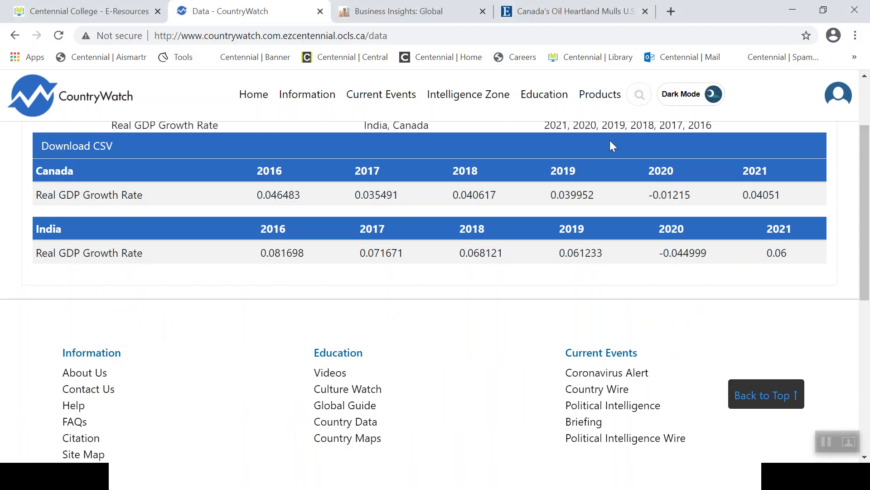
Replace the CountryWatch filter in the library's E-Resources with Euromonitor Passport and open that database.
{"action": "left_click", "coordinate": [127, 11]}
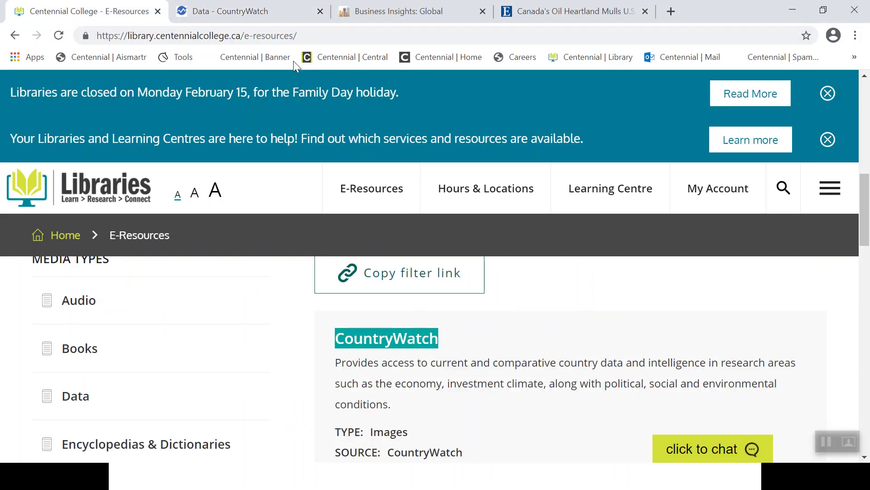
{"action": "left_click_drag", "start_coordinate": [862, 223], "coordinate": [862, 199]}
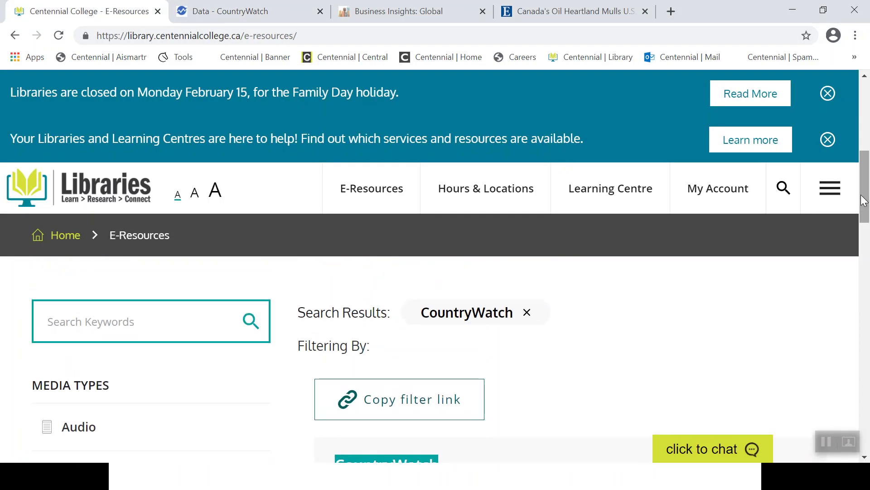
{"action": "left_click", "coordinate": [524, 313]}
{"action": "left_click", "coordinate": [158, 314]}
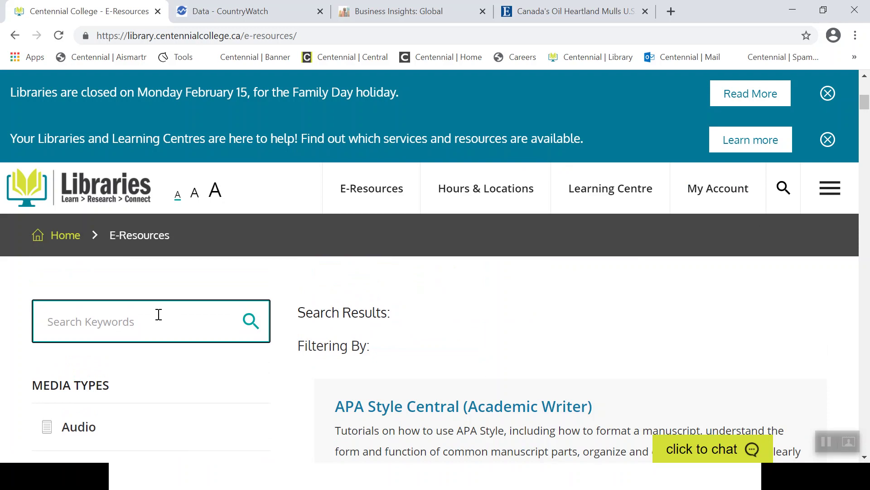
{"action": "type", "text": "passp"}
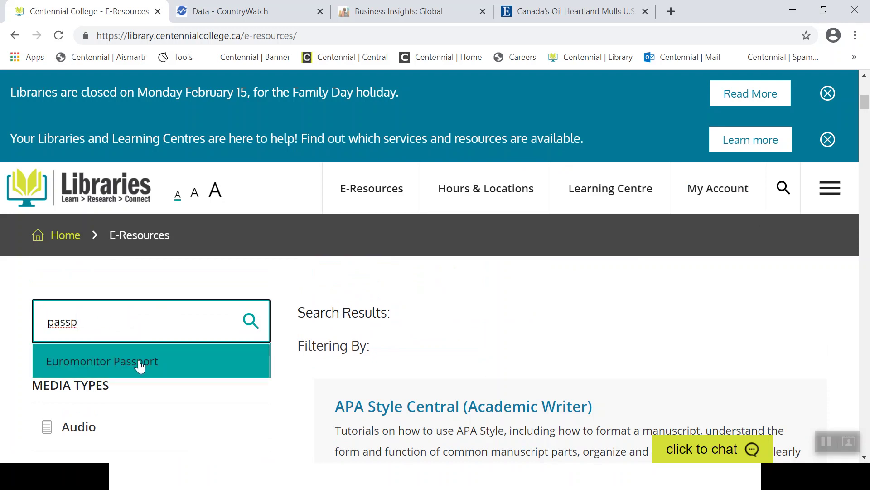
{"action": "left_click", "coordinate": [141, 363]}
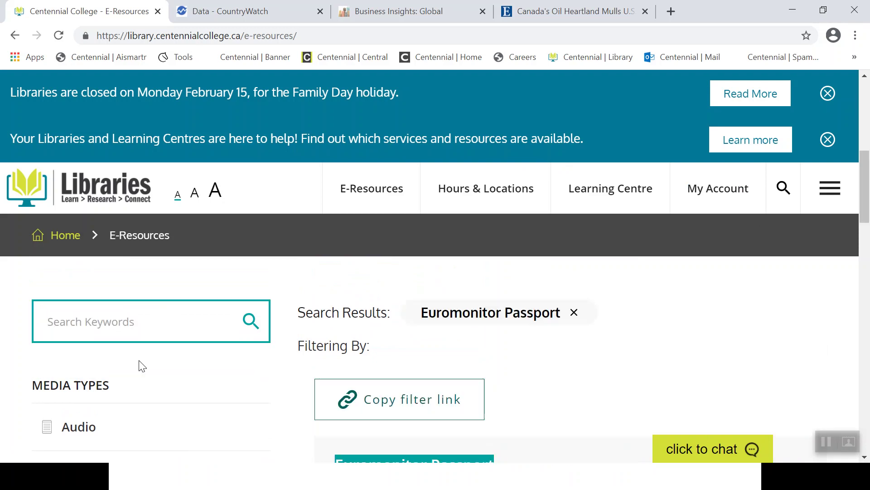
{"action": "scroll", "coordinate": [451, 352], "scroll_direction": "down", "scroll_amount": 2}
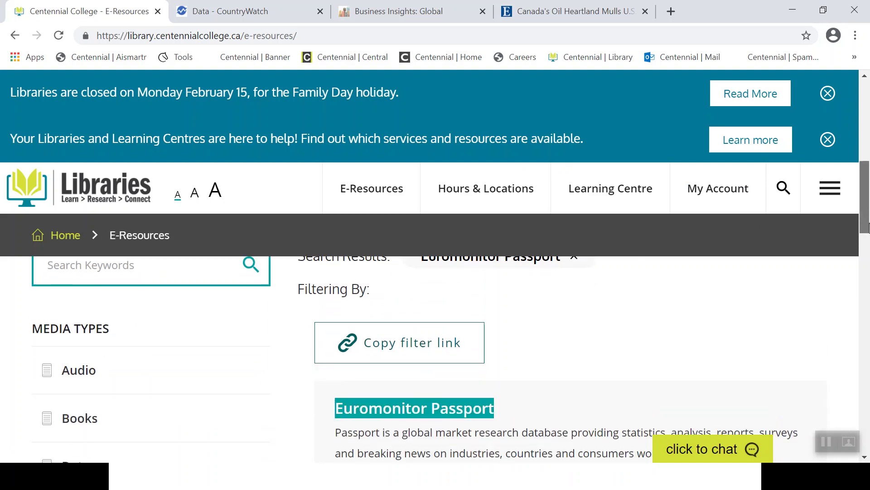
{"action": "left_click", "coordinate": [447, 365]}
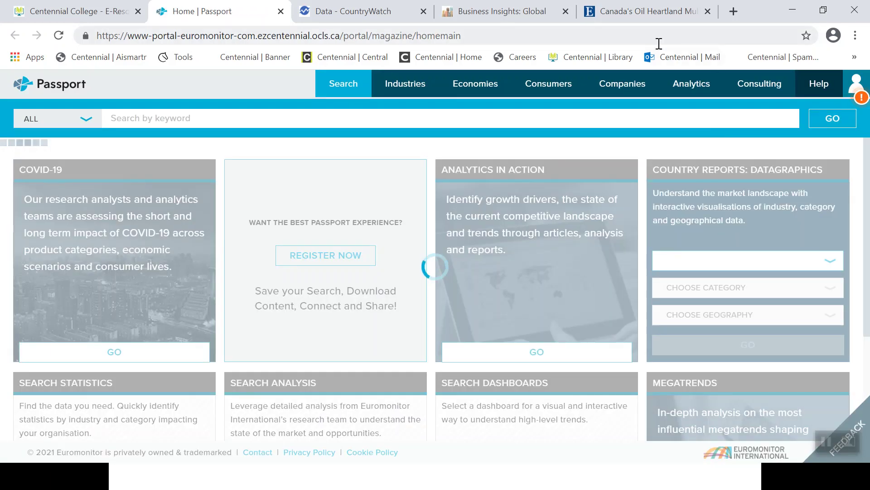
Open Passport's Population page for consumers and set the Country Reports category to Population.
{"action": "left_click", "coordinate": [565, 83]}
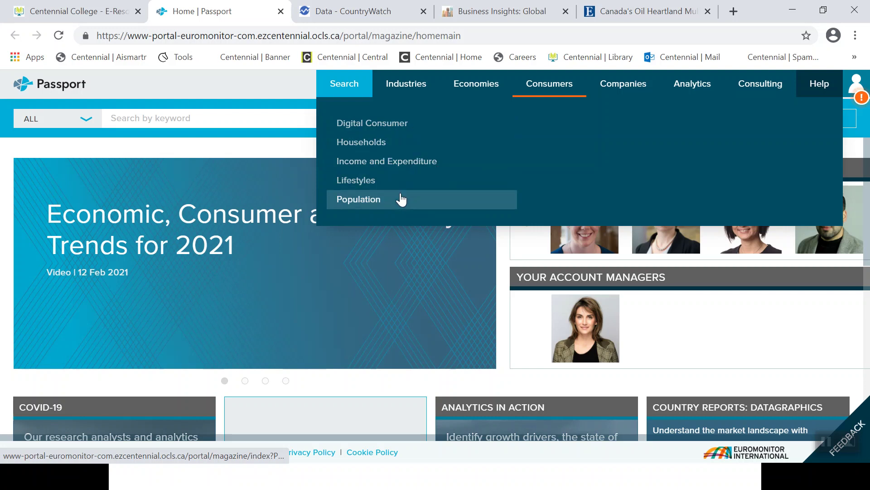
{"action": "left_click", "coordinate": [367, 201]}
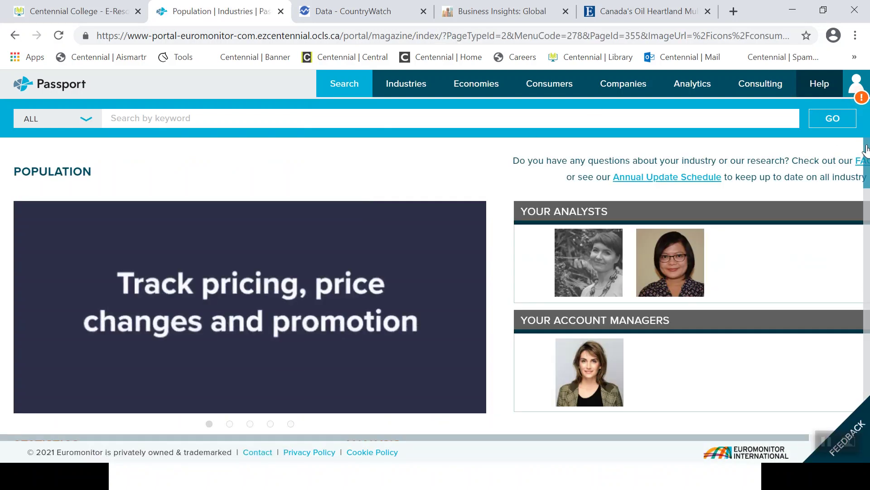
{"action": "scroll", "coordinate": [866, 156], "scroll_direction": "down", "scroll_amount": 1}
{"action": "left_click_drag", "start_coordinate": [865, 156], "coordinate": [866, 229]}
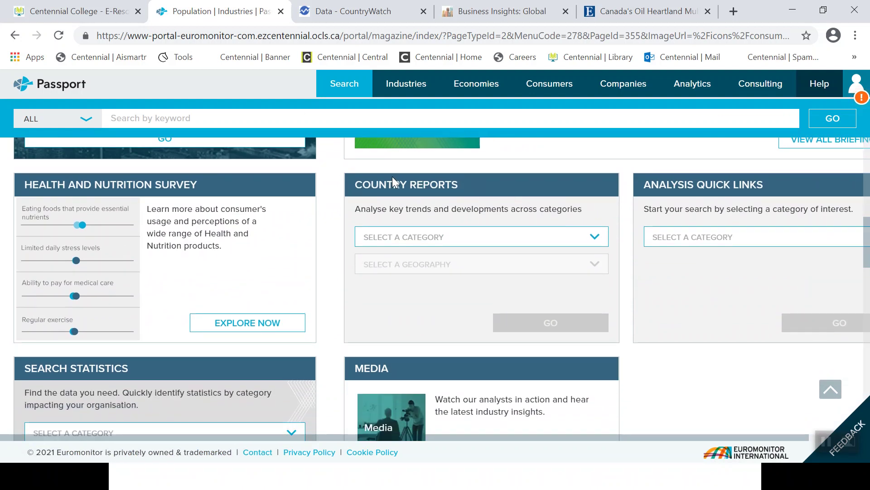
{"action": "left_click", "coordinate": [593, 235]}
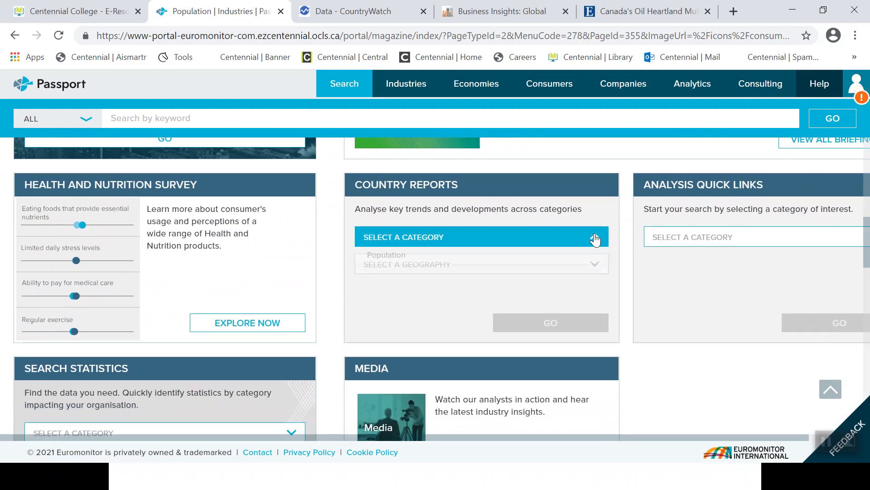
{"action": "left_click", "coordinate": [422, 257]}
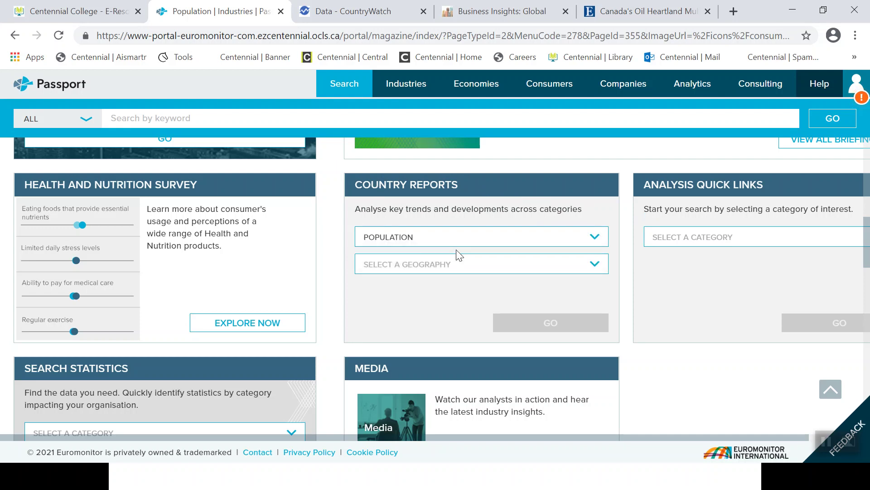
Choose Canada as the Country Reports geography and open the resulting population report.
{"action": "left_click", "coordinate": [596, 265]}
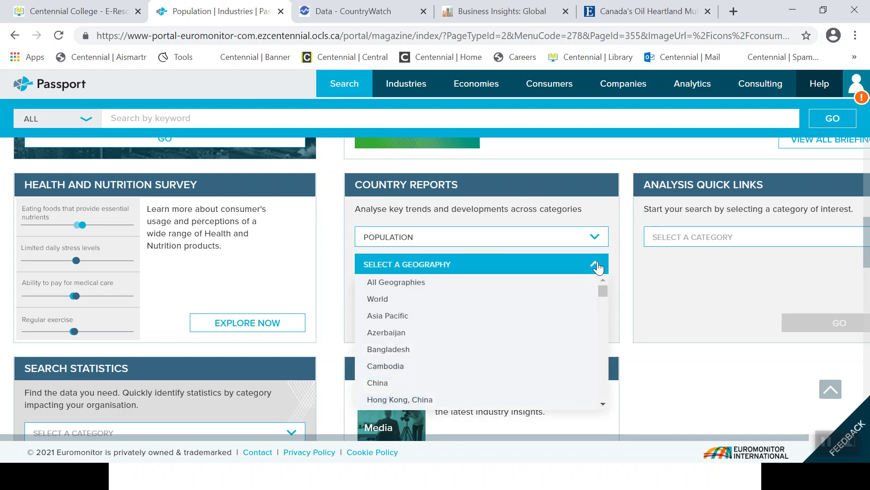
{"action": "left_click", "coordinate": [603, 402]}
{"action": "scroll", "coordinate": [603, 403], "scroll_direction": "down", "scroll_amount": 9}
{"action": "scroll", "coordinate": [603, 403], "scroll_direction": "down", "scroll_amount": 8}
{"action": "scroll", "coordinate": [603, 403], "scroll_direction": "down", "scroll_amount": 8}
{"action": "scroll", "coordinate": [603, 402], "scroll_direction": "down", "scroll_amount": 8}
{"action": "scroll", "coordinate": [603, 402], "scroll_direction": "down", "scroll_amount": 7}
{"action": "scroll", "coordinate": [603, 403], "scroll_direction": "down", "scroll_amount": 7}
{"action": "scroll", "coordinate": [603, 402], "scroll_direction": "down", "scroll_amount": 2}
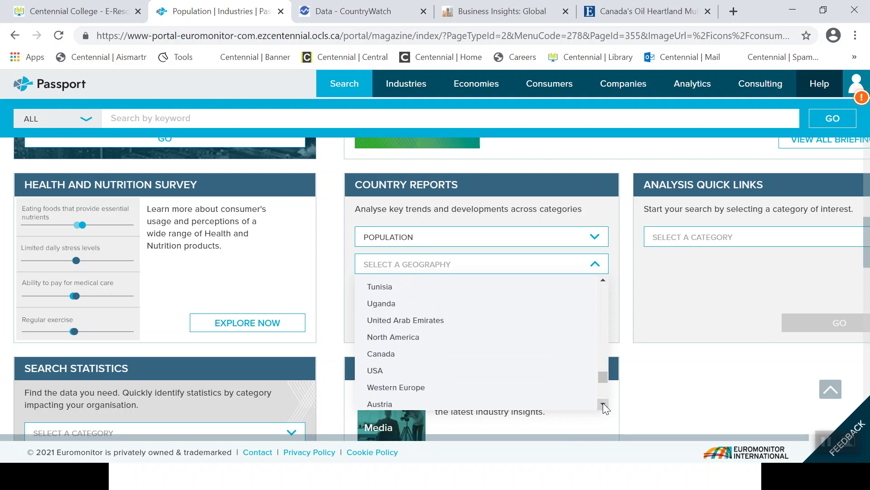
{"action": "left_click", "coordinate": [391, 356]}
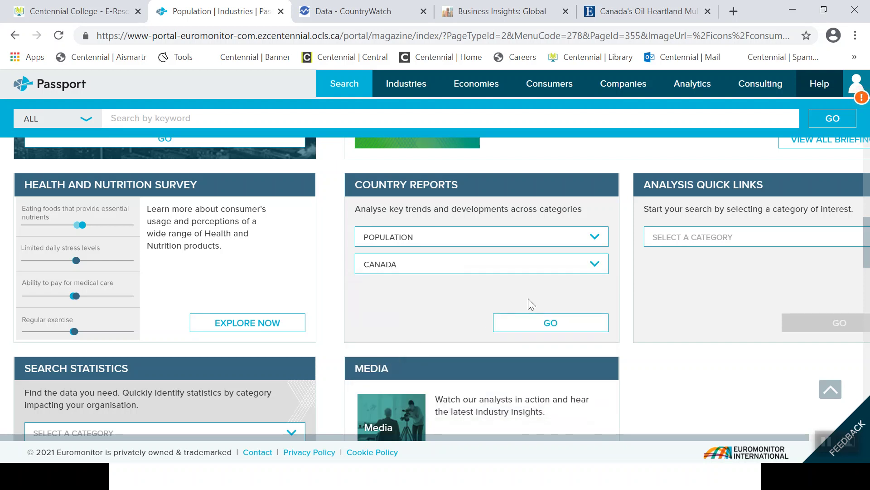
{"action": "left_click", "coordinate": [572, 325]}
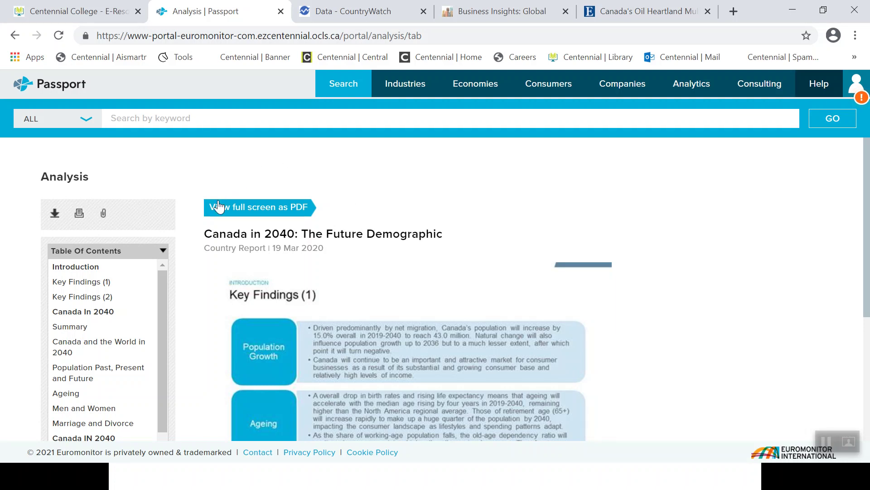
View the Canada in 2040 report as a full-screen PDF, browse its pages and charts, and close it.
{"action": "left_click", "coordinate": [293, 211]}
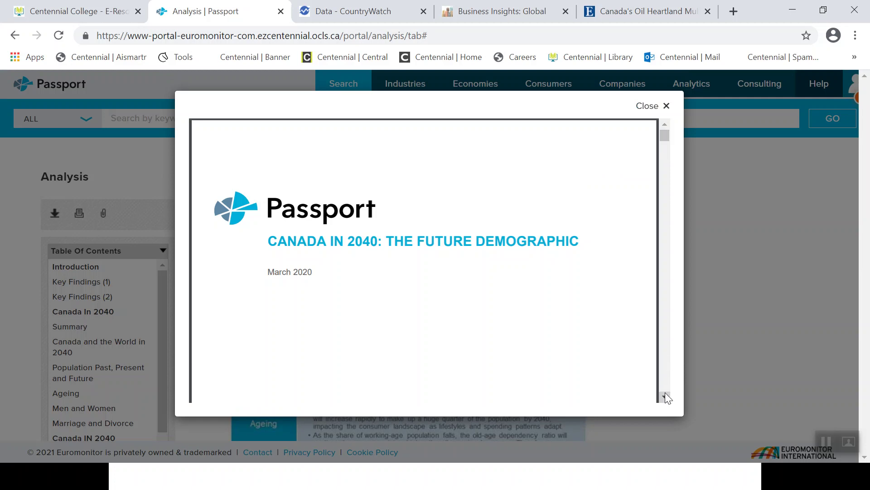
{"action": "scroll", "coordinate": [665, 394], "scroll_direction": "down", "scroll_amount": 15}
{"action": "scroll", "coordinate": [665, 394], "scroll_direction": "down", "scroll_amount": 15}
{"action": "scroll", "coordinate": [665, 396], "scroll_direction": "down", "scroll_amount": 15}
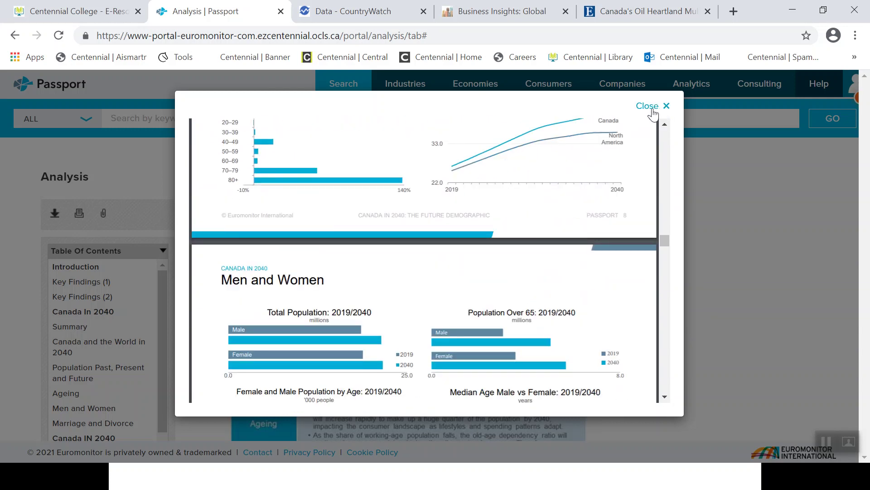
{"action": "left_click", "coordinate": [649, 108]}
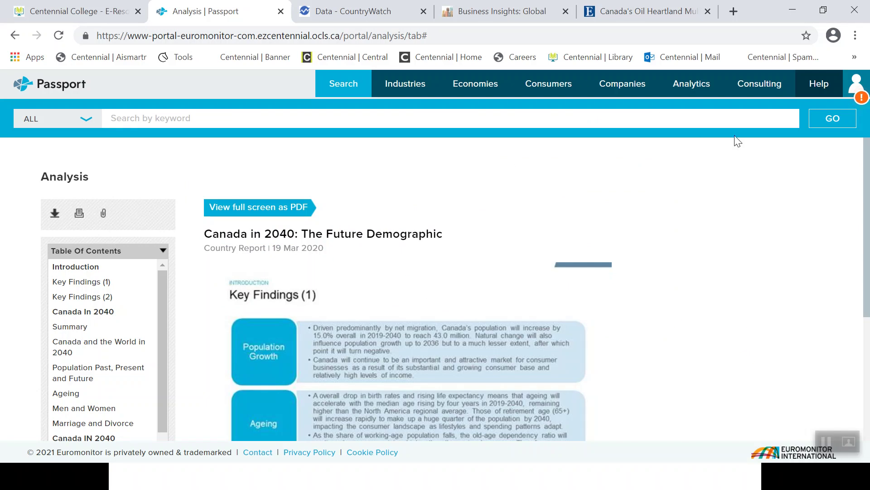
Expand the report's More Related Items and open Canada: Country Profile.
{"action": "left_click_drag", "start_coordinate": [866, 176], "coordinate": [867, 309]}
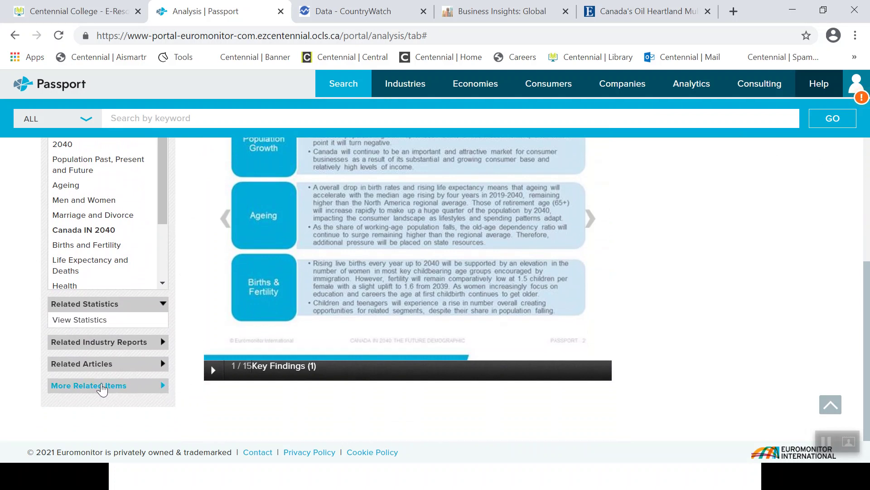
{"action": "left_click", "coordinate": [163, 387]}
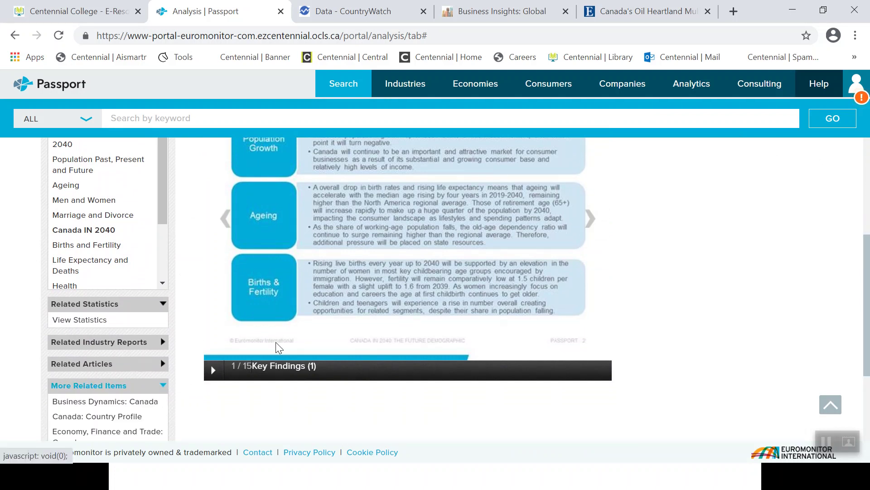
{"action": "left_click_drag", "start_coordinate": [862, 269], "coordinate": [866, 365]}
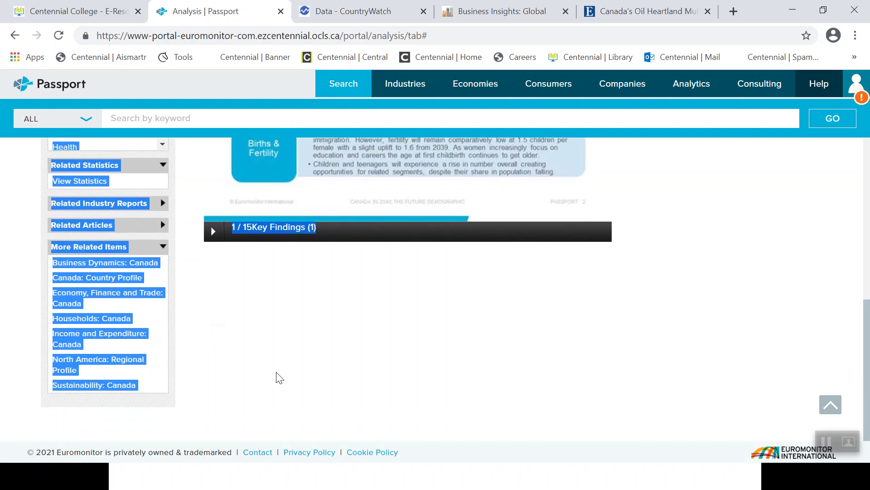
{"action": "left_click", "coordinate": [253, 367]}
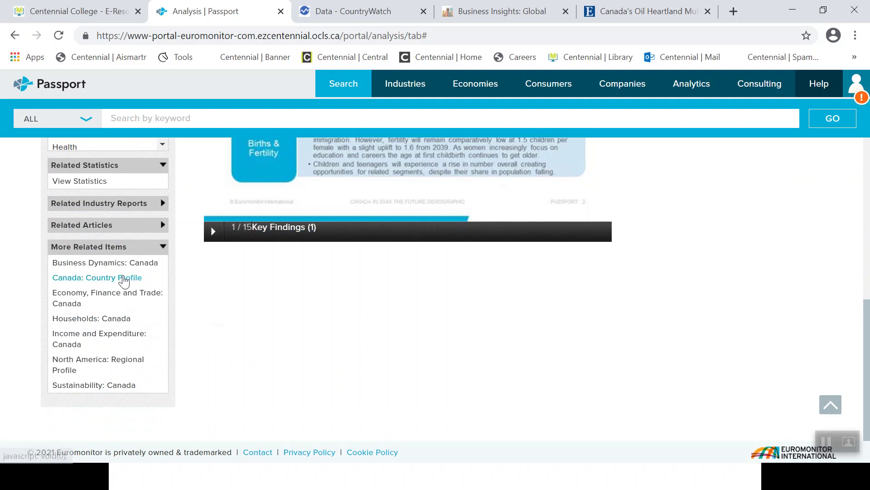
{"action": "left_click", "coordinate": [122, 280]}
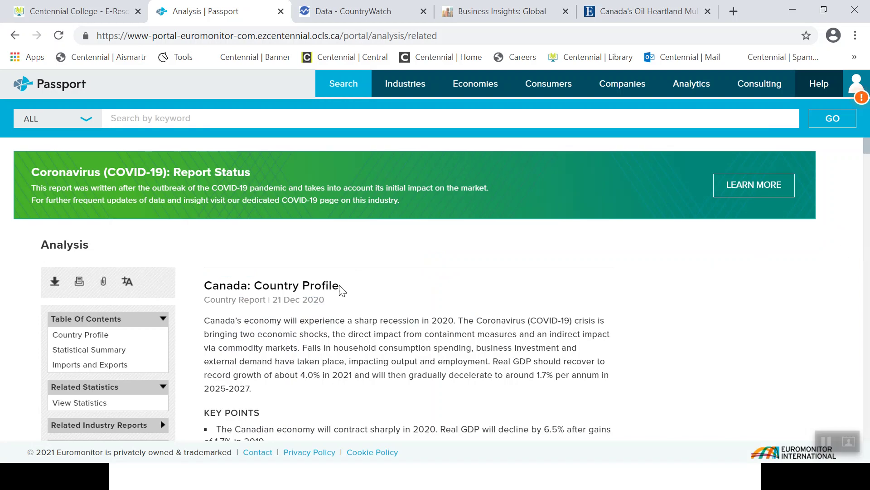
Examine the Canada country profile's publication date, download options and charts.
{"action": "left_click_drag", "start_coordinate": [327, 301], "coordinate": [291, 301]}
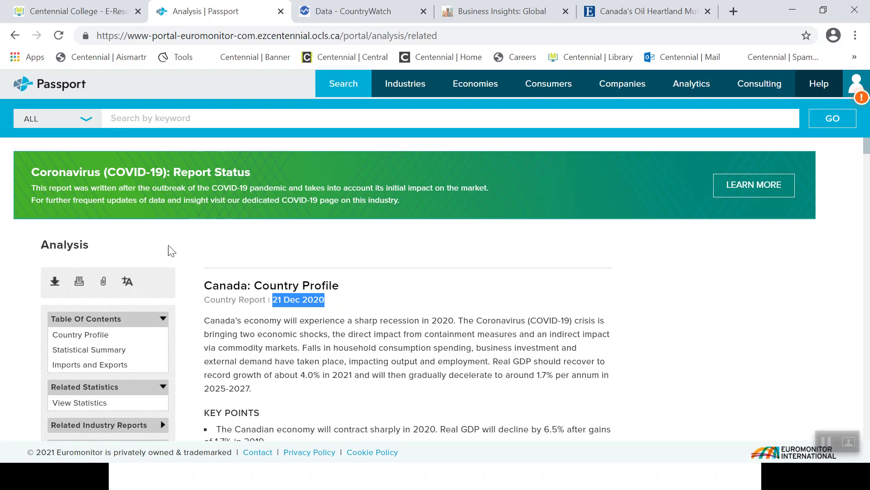
{"action": "left_click", "coordinate": [54, 286]}
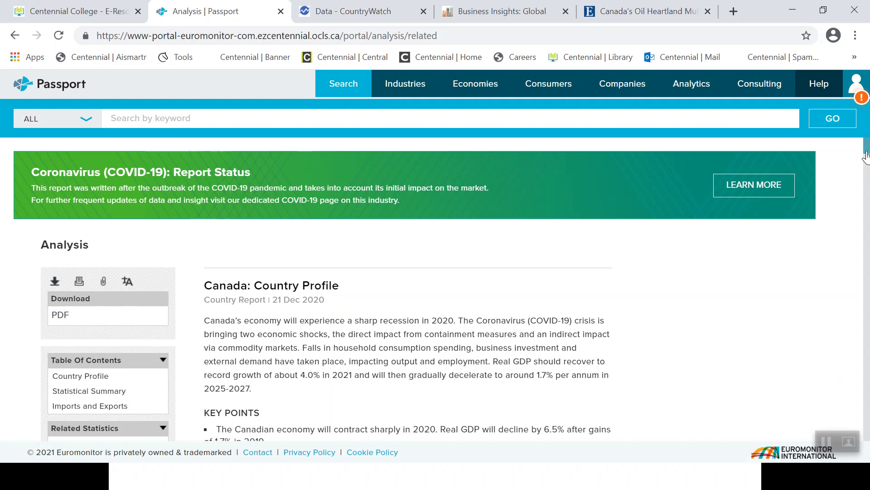
{"action": "left_click_drag", "start_coordinate": [866, 154], "coordinate": [866, 244]}
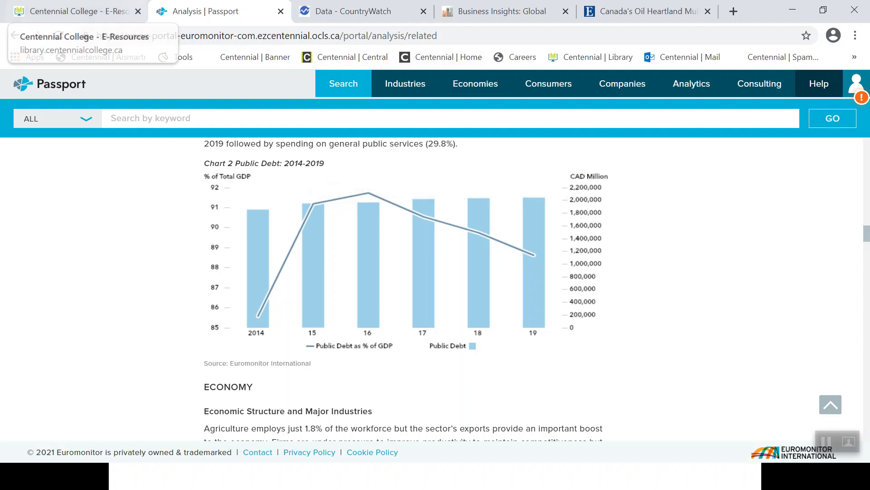
Return to the library's E-Resources page and clear the Euromonitor Passport search filter.
{"action": "left_click", "coordinate": [104, 15]}
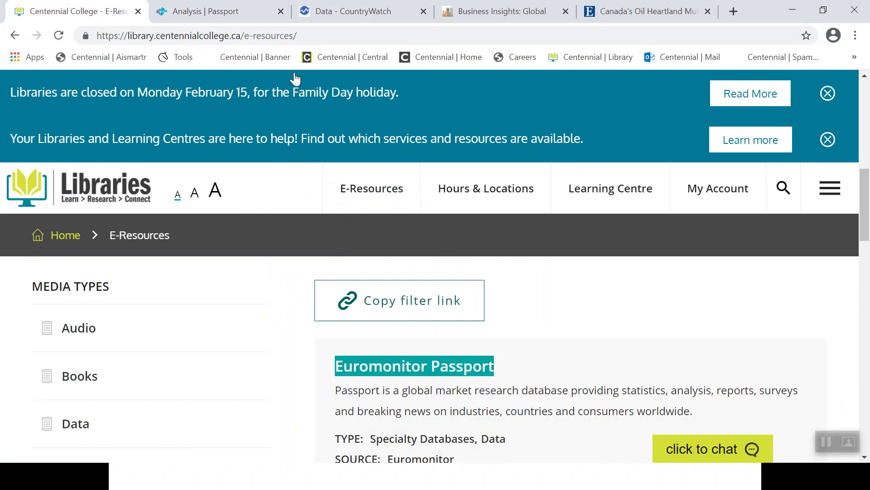
{"action": "left_click_drag", "start_coordinate": [867, 236], "coordinate": [867, 265]}
{"action": "scroll", "coordinate": [677, 261], "scroll_direction": "up", "scroll_amount": 5}
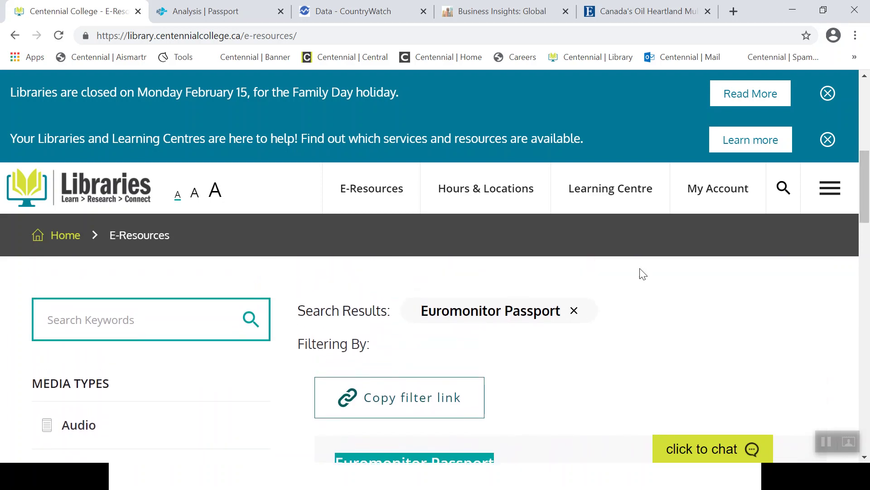
{"action": "left_click", "coordinate": [574, 311]}
Search the library's e-resources for Statista and open the Statista database.
{"action": "left_click", "coordinate": [193, 319]}
{"action": "type", "text": "statis"}
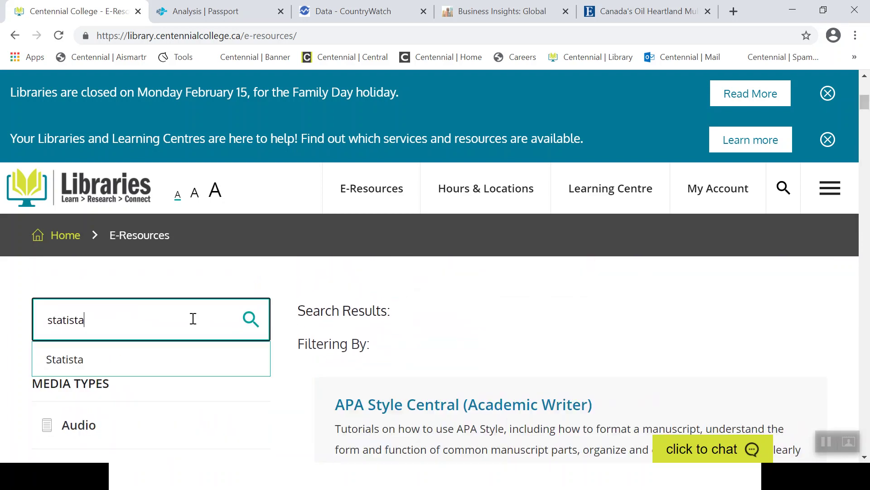
{"action": "type", "text": "ta"}
{"action": "left_click", "coordinate": [62, 359]}
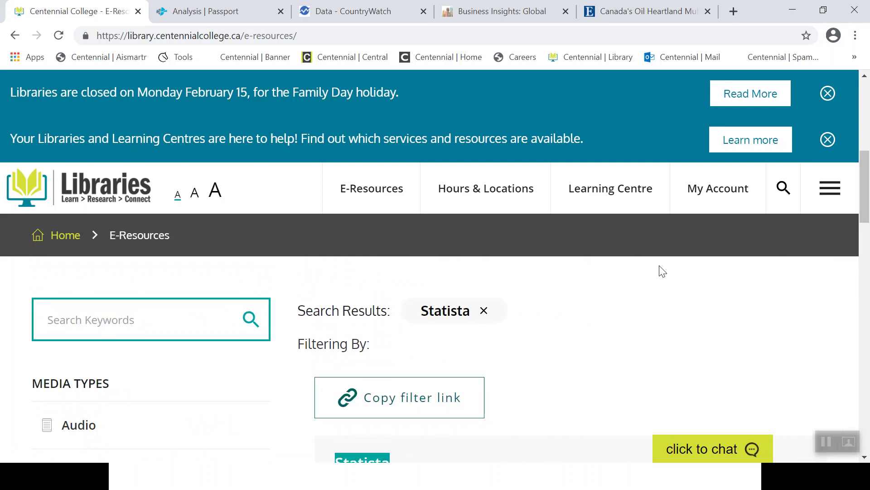
{"action": "scroll", "coordinate": [448, 327], "scroll_direction": "down", "scroll_amount": 2}
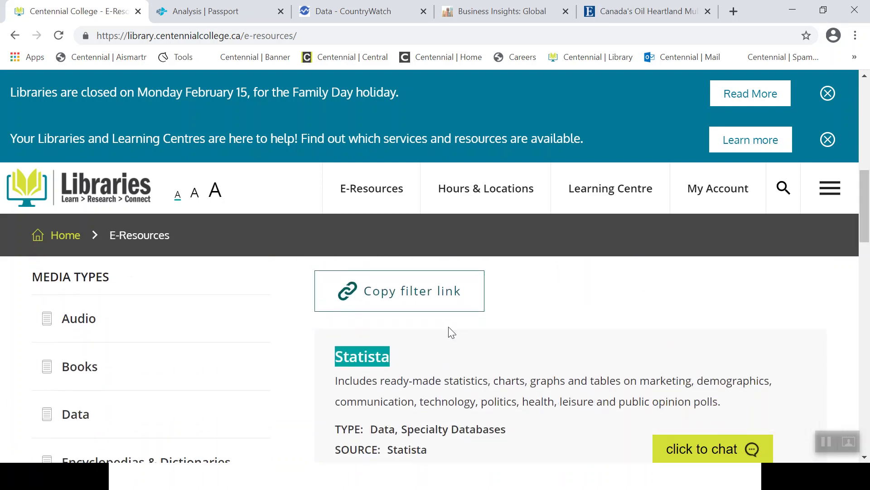
{"action": "left_click", "coordinate": [361, 358]}
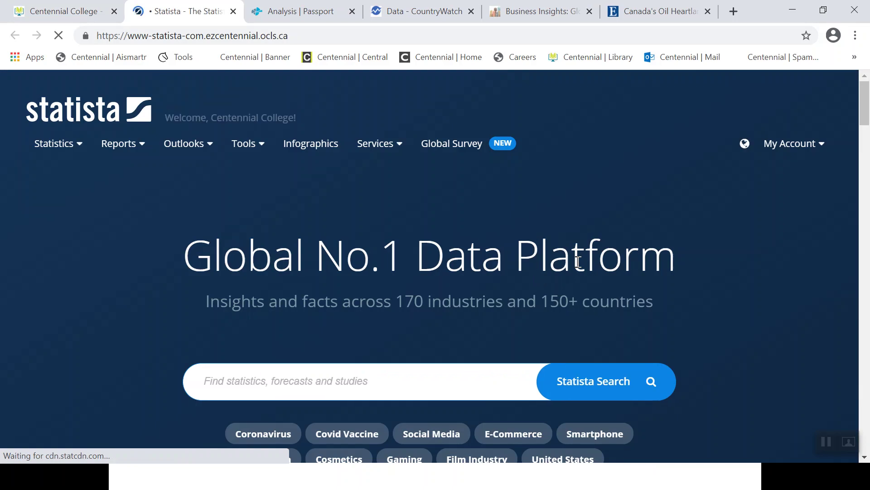
Search Statista for "canada" and open the Canada 2020 Statista Country Report.
{"action": "scroll", "coordinate": [808, 137], "scroll_direction": "down", "scroll_amount": 4}
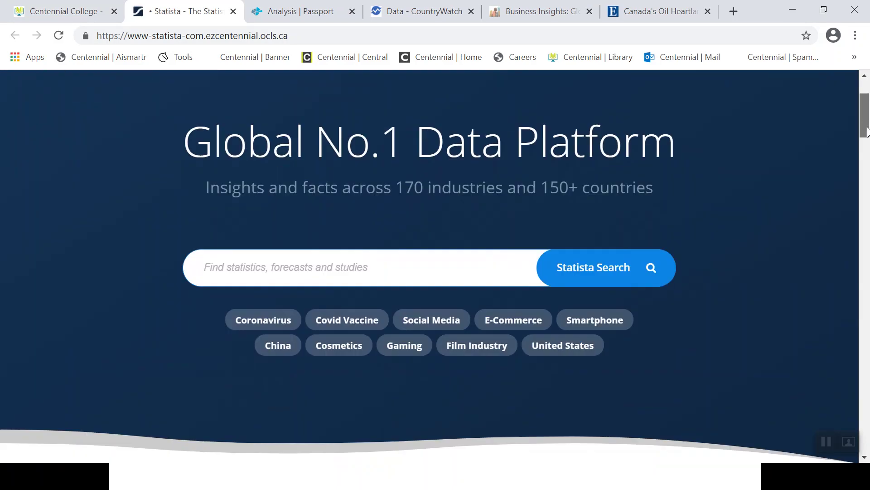
{"action": "left_click", "coordinate": [467, 170]}
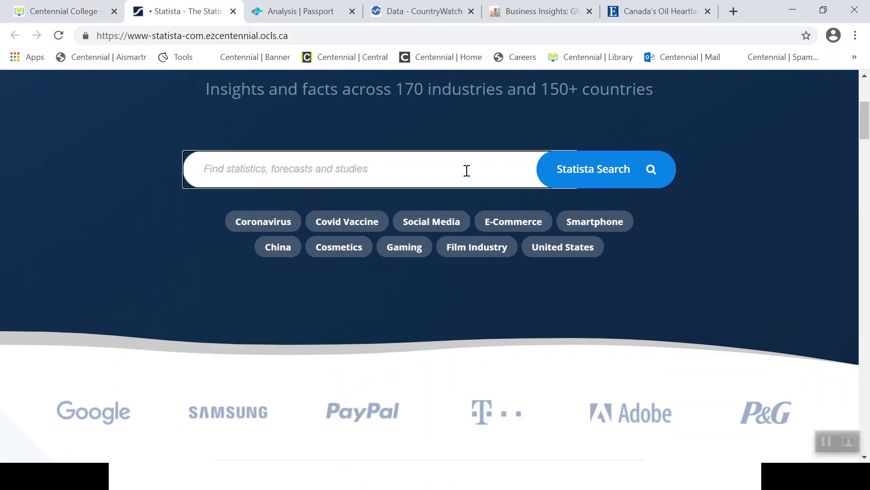
{"action": "type", "text": "canada"}
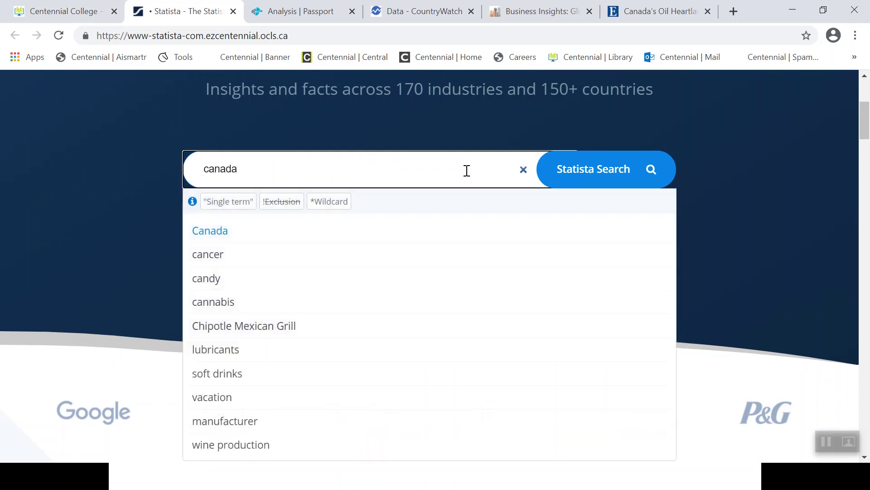
{"action": "key", "text": "Return"}
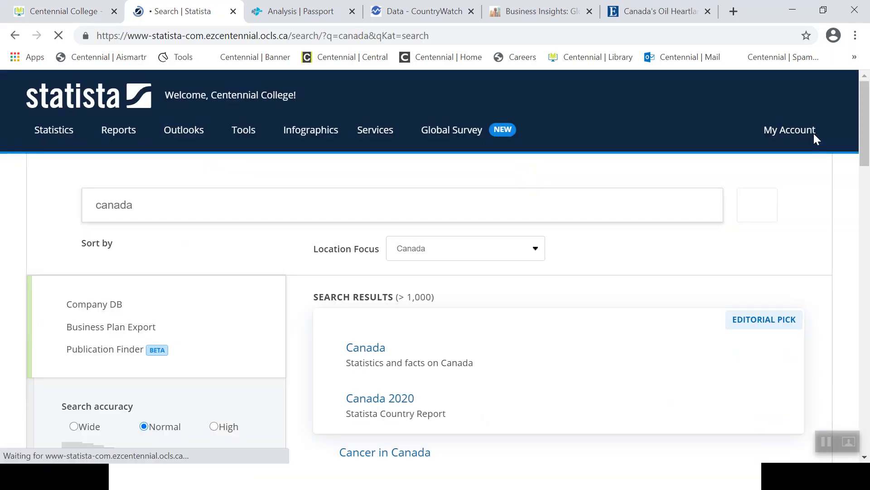
{"action": "scroll", "coordinate": [865, 131], "scroll_direction": "down", "scroll_amount": 5}
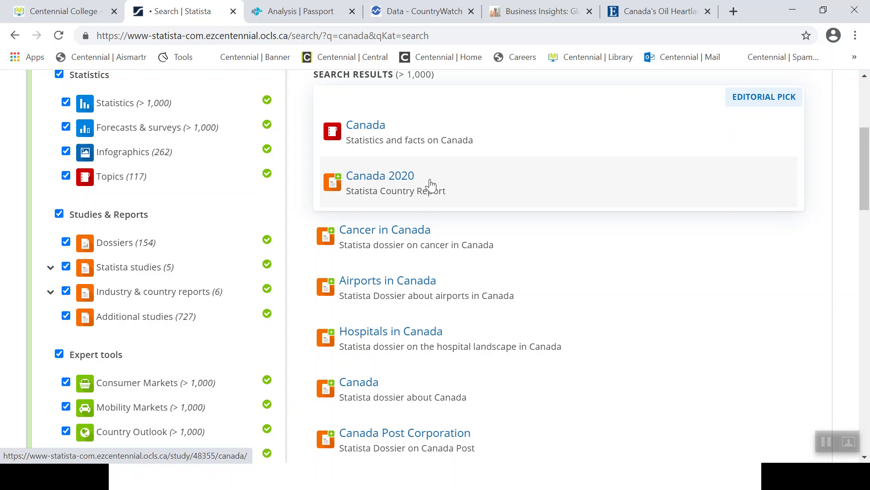
{"action": "left_click", "coordinate": [403, 177]}
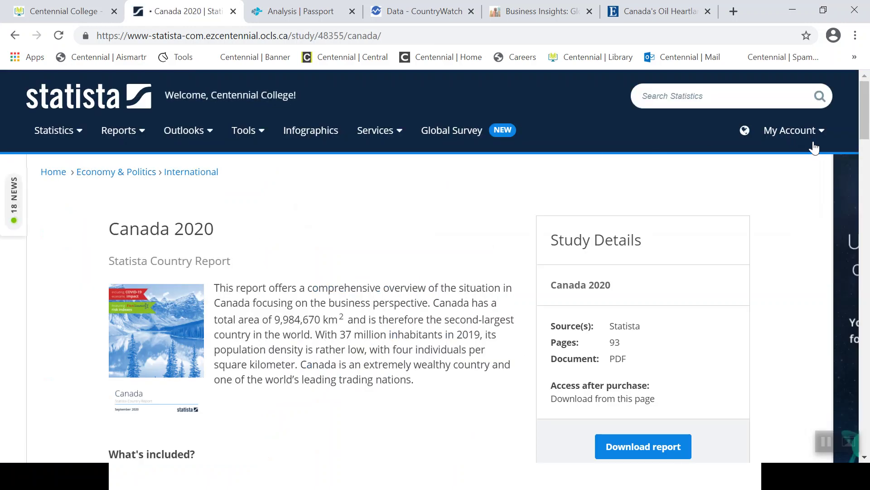
Download the Canada 2020 country report and open the downloaded PDF.
{"action": "scroll", "coordinate": [863, 136], "scroll_direction": "down", "scroll_amount": 2}
{"action": "scroll", "coordinate": [863, 136], "scroll_direction": "down", "scroll_amount": 1}
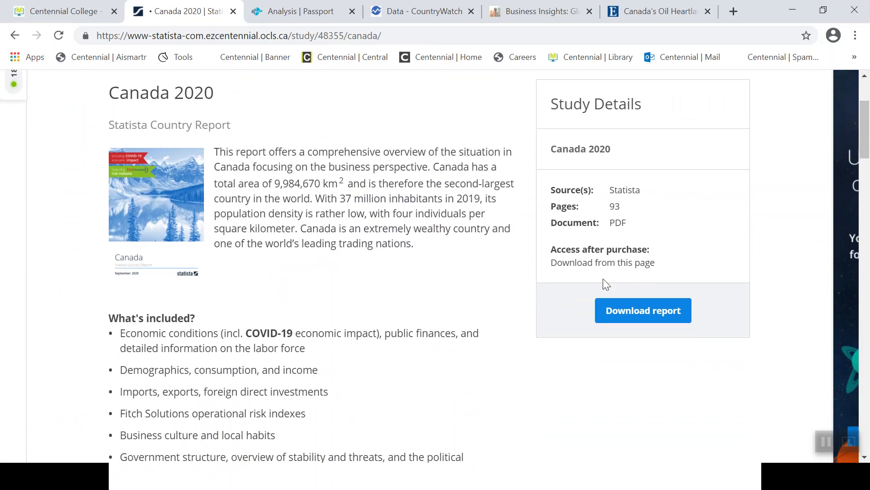
{"action": "left_click", "coordinate": [624, 312]}
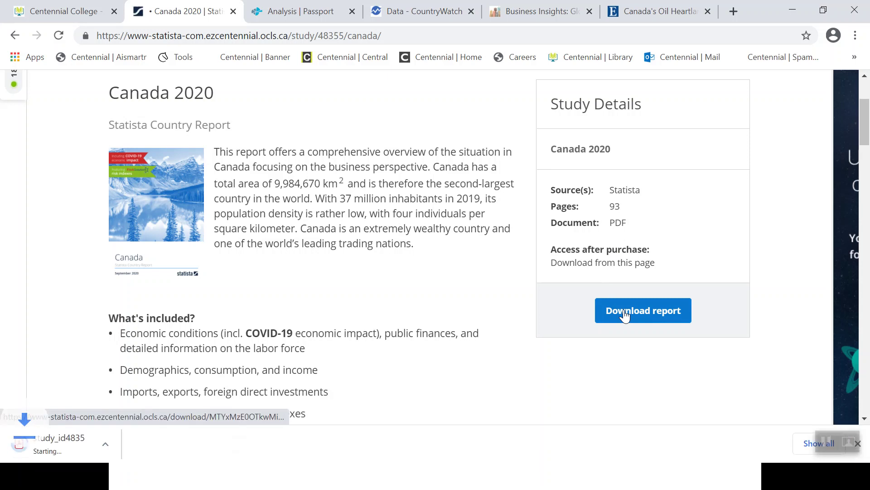
{"action": "left_click", "coordinate": [110, 445]}
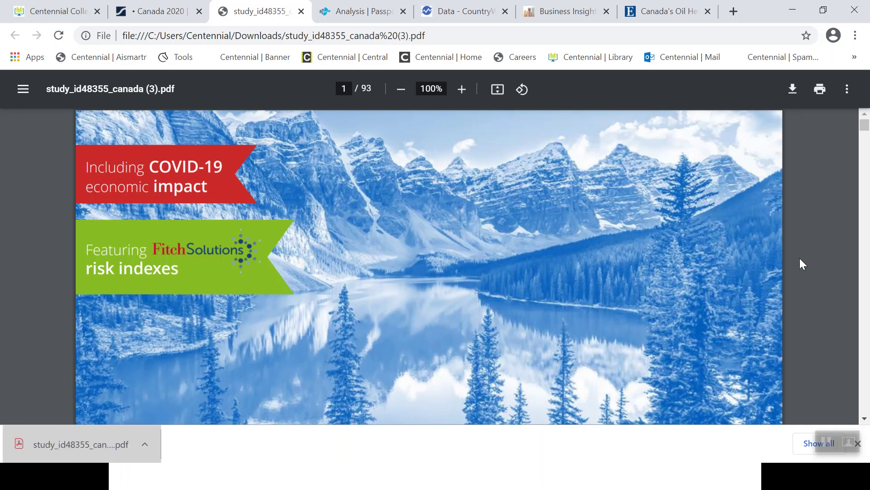
Search the PDF for "economy" and step through the matches to the Economy section's title page.
{"action": "key", "text": "ctrl+f"}
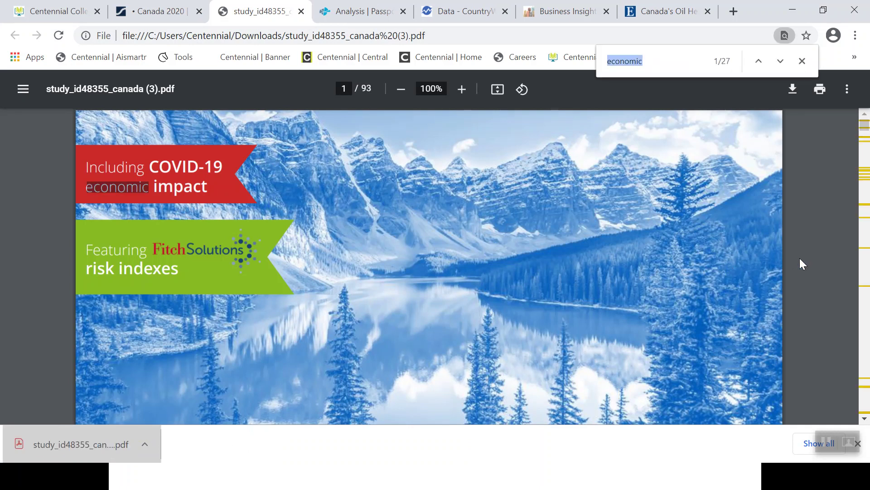
{"action": "type", "text": "ec"}
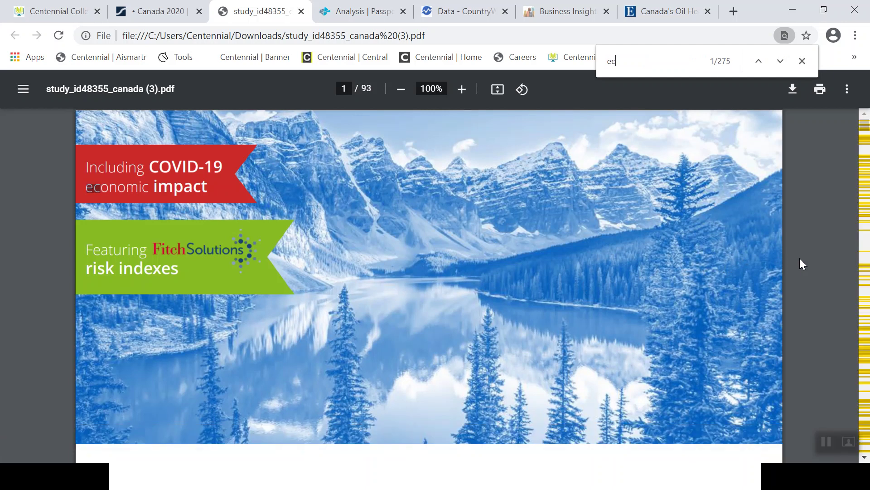
{"action": "type", "text": "onomy"}
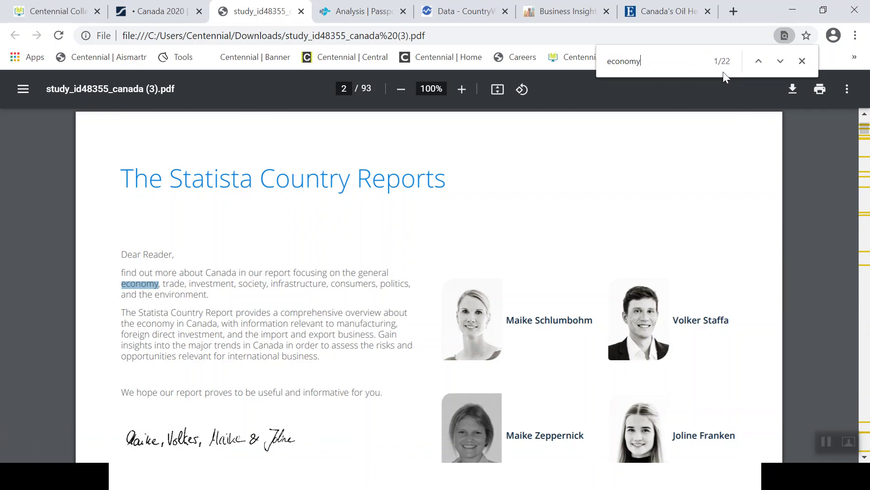
{"action": "left_click", "coordinate": [781, 61]}
{"action": "left_click", "coordinate": [781, 61]}
{"action": "left_click", "coordinate": [781, 61]}
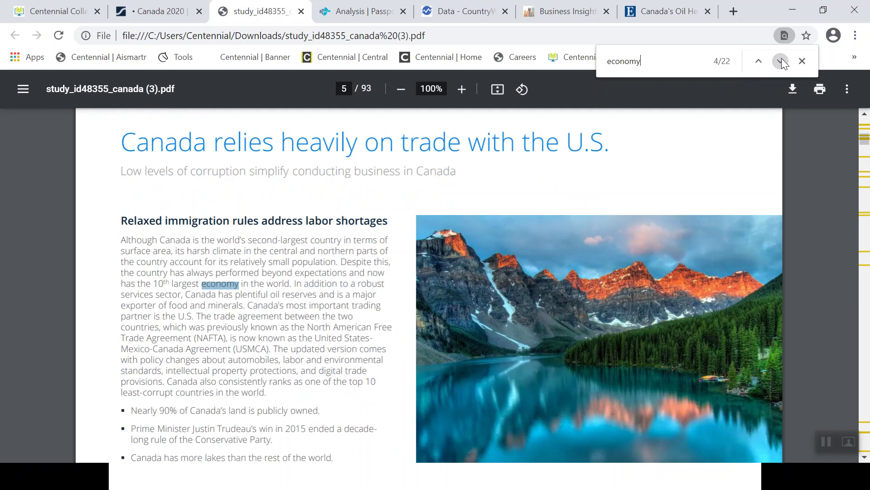
{"action": "left_click", "coordinate": [781, 60]}
{"action": "left_click", "coordinate": [781, 60]}
{"action": "left_click", "coordinate": [781, 60]}
{"action": "left_click", "coordinate": [781, 61]}
{"action": "left_click", "coordinate": [780, 61]}
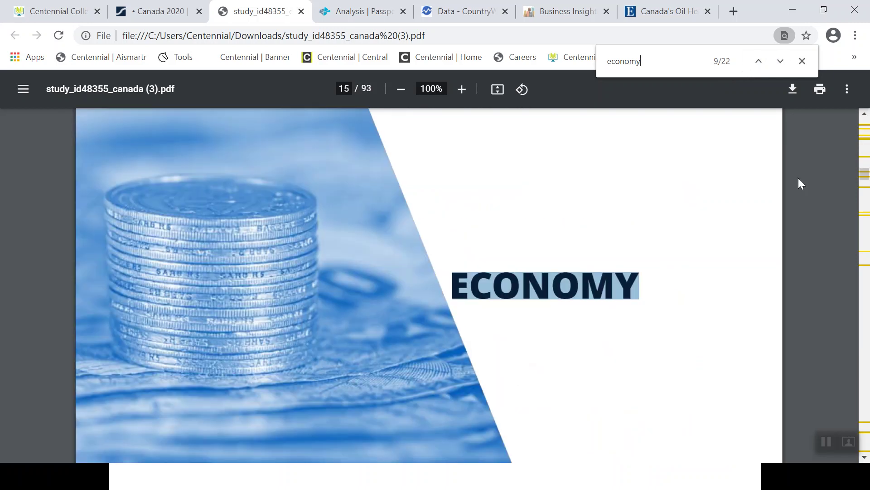
Examine the real GDP charts and the GDP per capita ranking in the Economy section, and close the text search.
{"action": "left_click", "coordinate": [674, 296]}
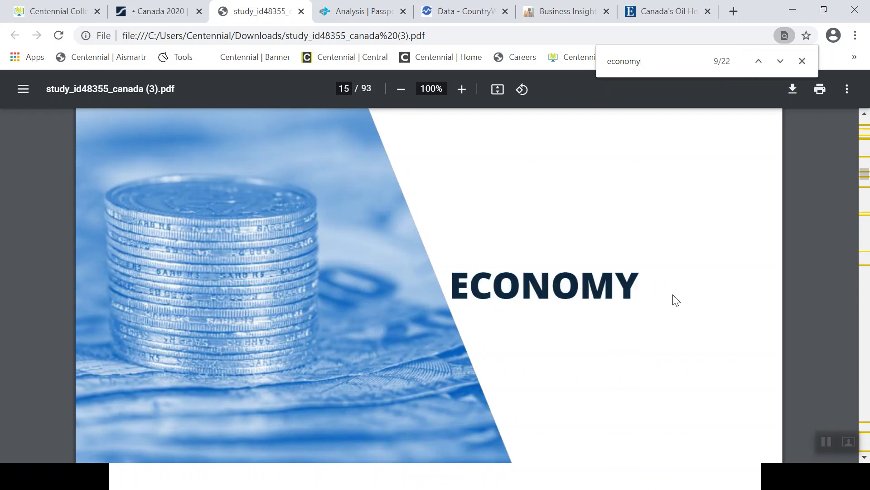
{"action": "scroll", "coordinate": [676, 300], "scroll_direction": "down", "scroll_amount": 5}
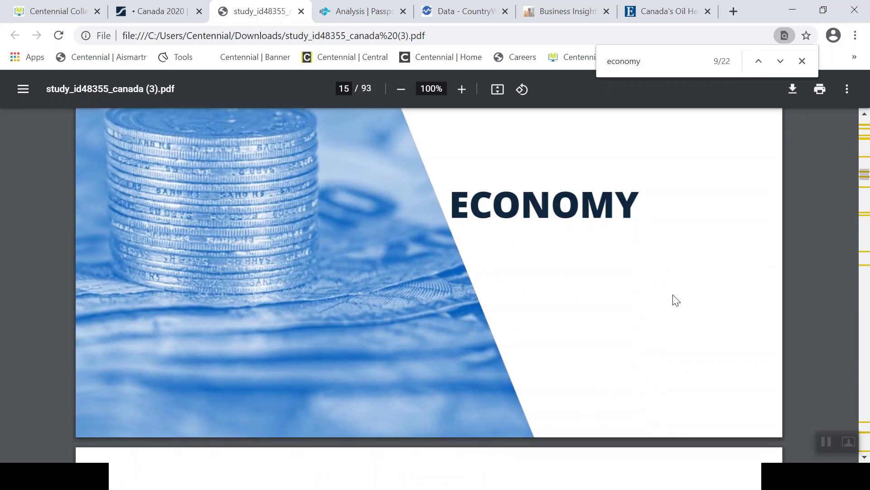
{"action": "scroll", "coordinate": [676, 300], "scroll_direction": "down", "scroll_amount": 5}
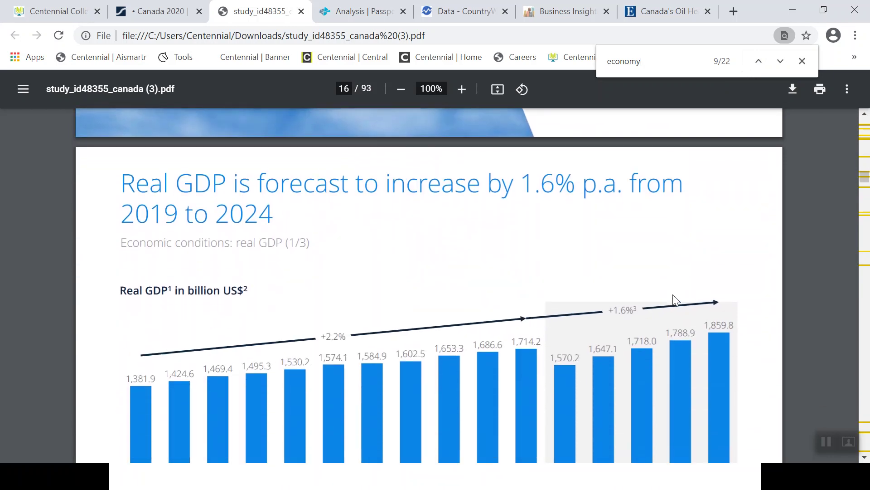
{"action": "scroll", "coordinate": [676, 300], "scroll_direction": "down", "scroll_amount": 10}
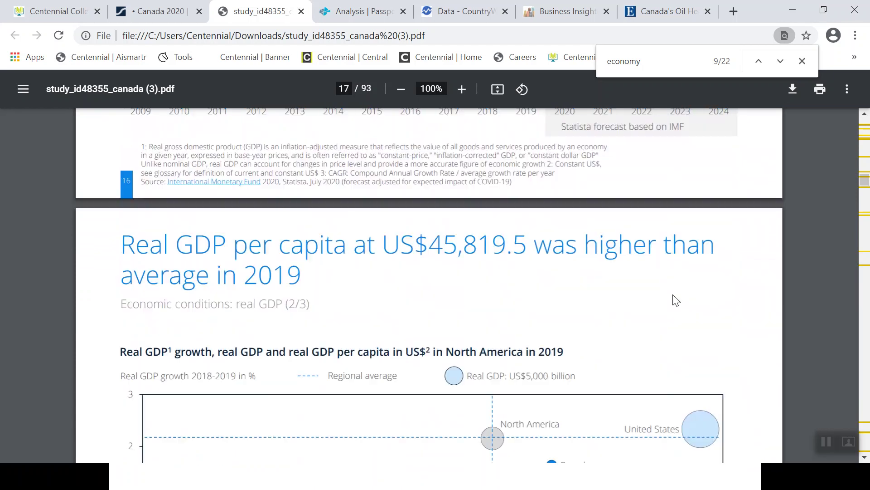
{"action": "scroll", "coordinate": [676, 300], "scroll_direction": "down", "scroll_amount": 6}
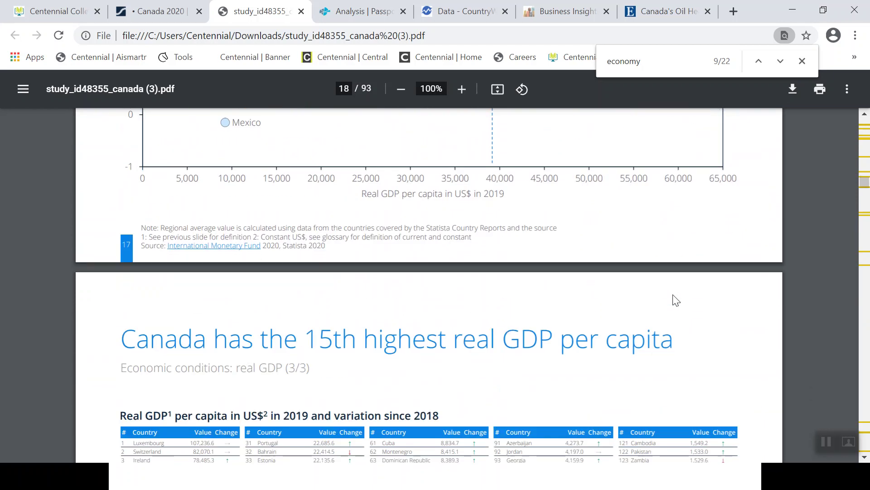
{"action": "scroll", "coordinate": [672, 294], "scroll_direction": "down", "scroll_amount": 1}
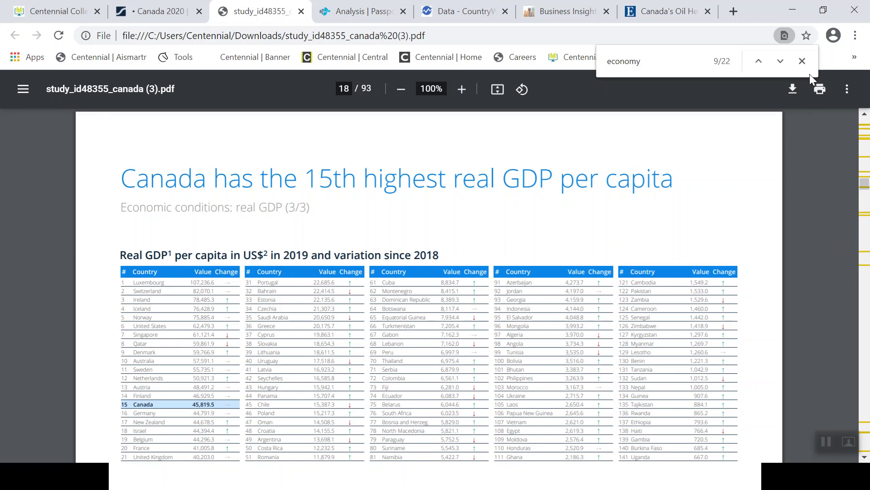
{"action": "left_click", "coordinate": [801, 62]}
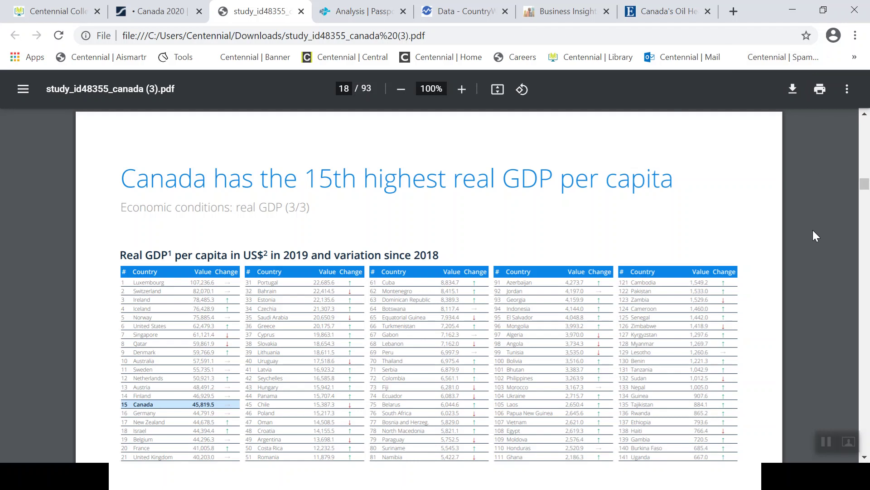
{"action": "key", "text": "alt+Tab"}
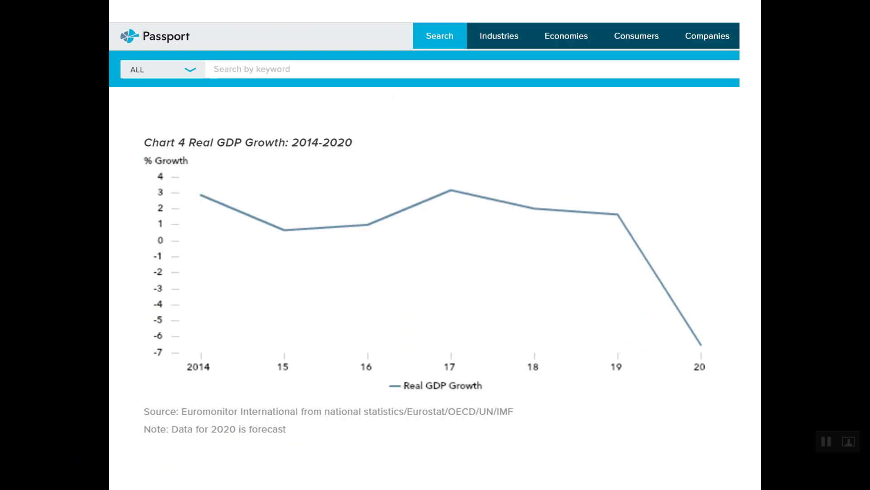
{"action": "key", "text": "Right"}
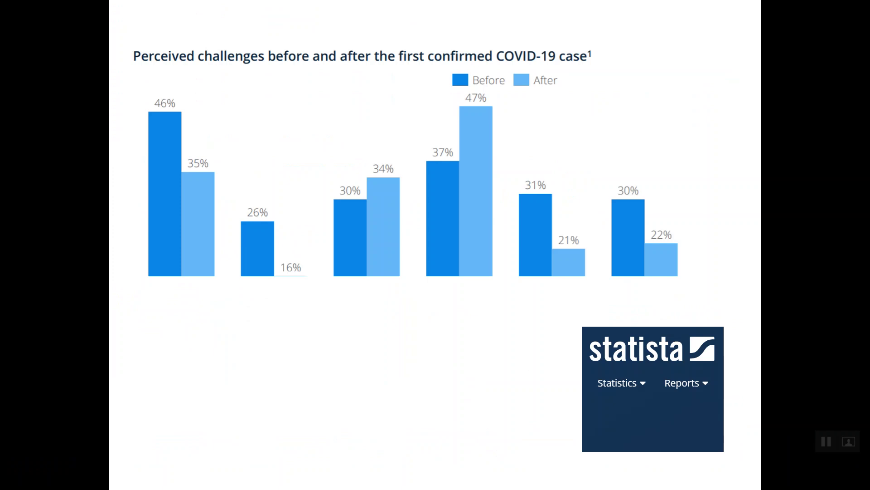
{"action": "key", "text": "Right"}
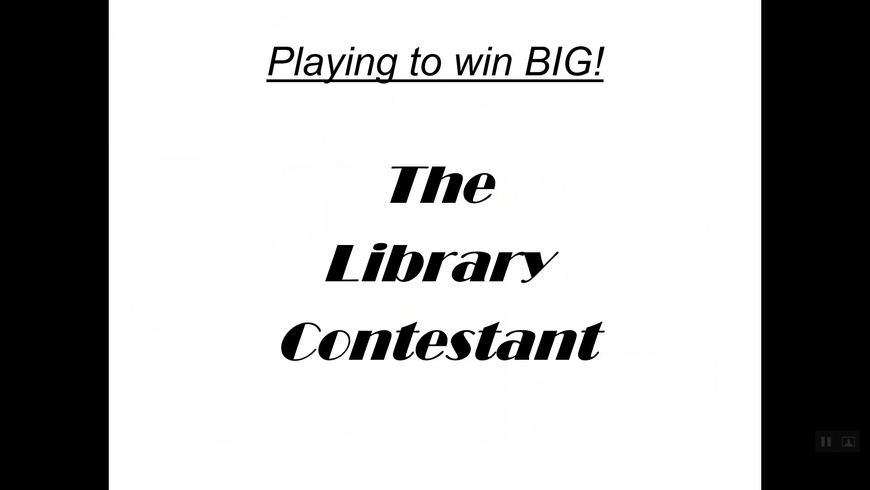